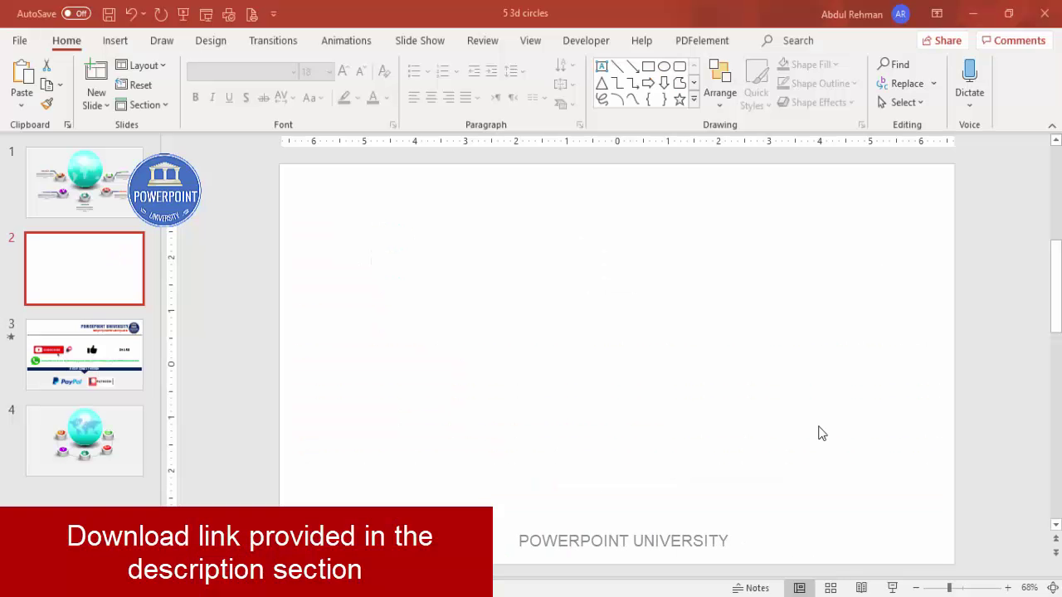
Step: Switch to the View tab's display options with the blank second slide of '5 3d circles' shown
click(529, 41)
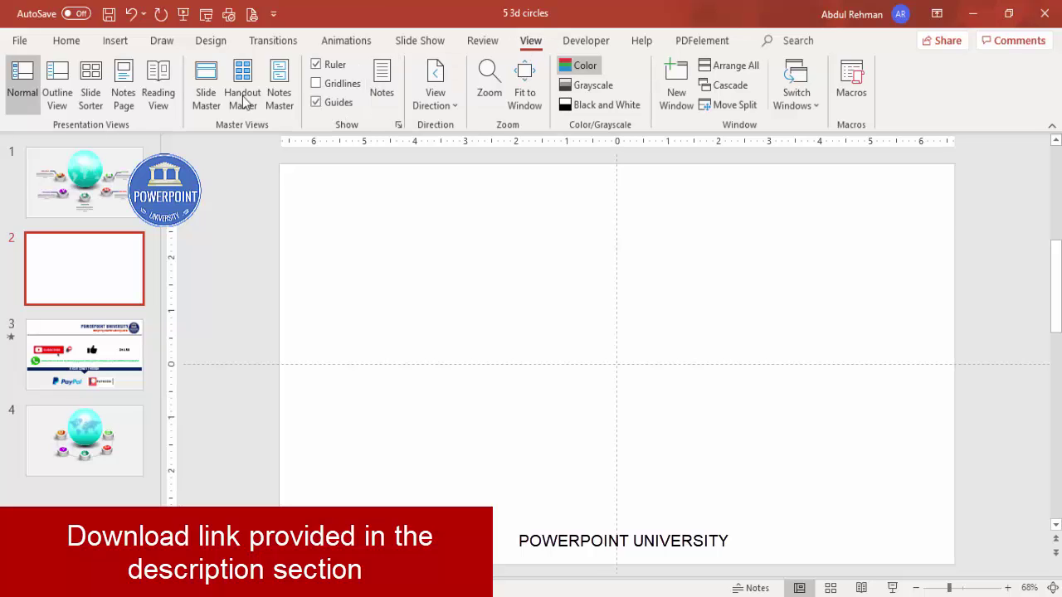
Step: Draw a 3.71-inch blue circle near the centre of slide 2 with the Oval shape
click(115, 41)
click(259, 98)
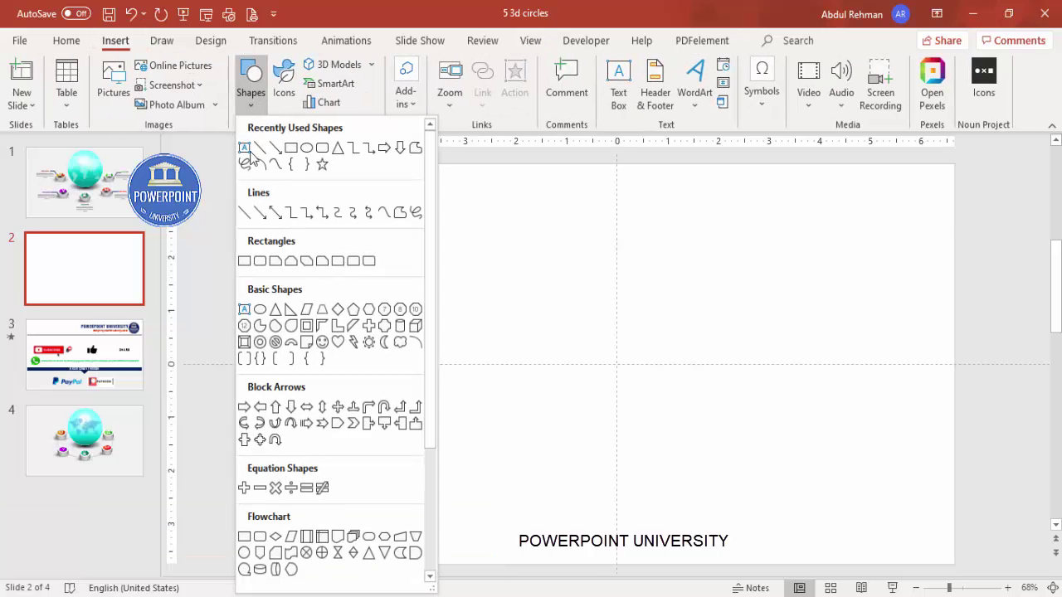
click(246, 311)
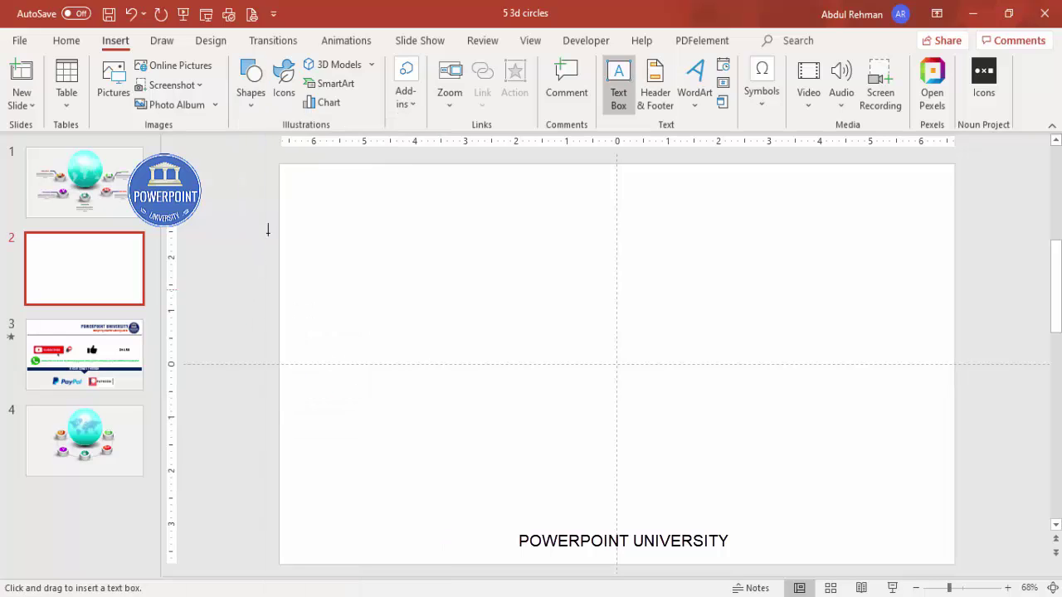
click(250, 106)
click(260, 309)
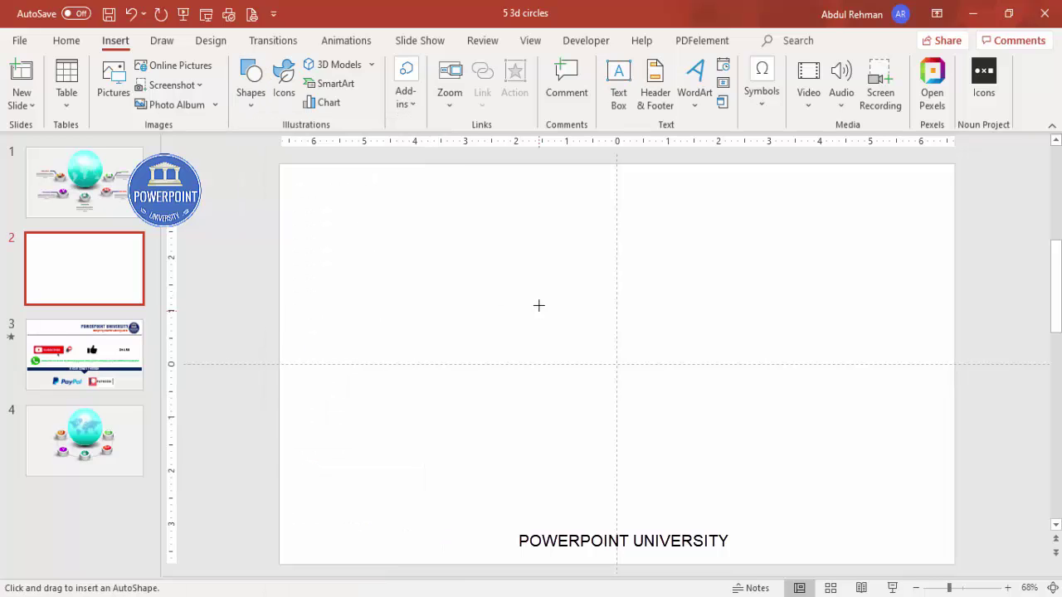
drag(533, 268, 696, 466)
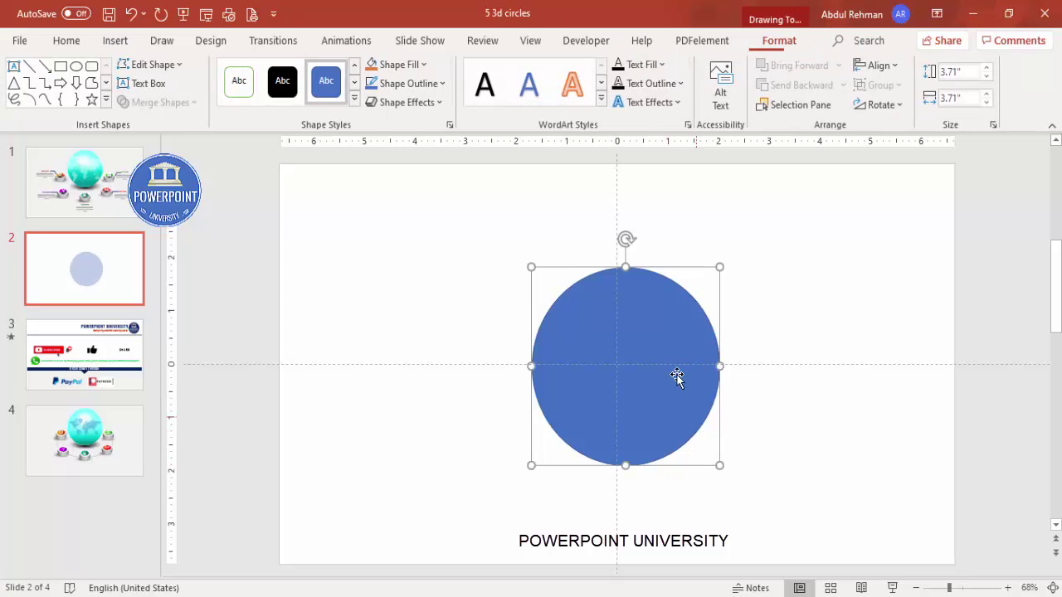
Step: Remove the circle's outline
click(433, 84)
click(460, 308)
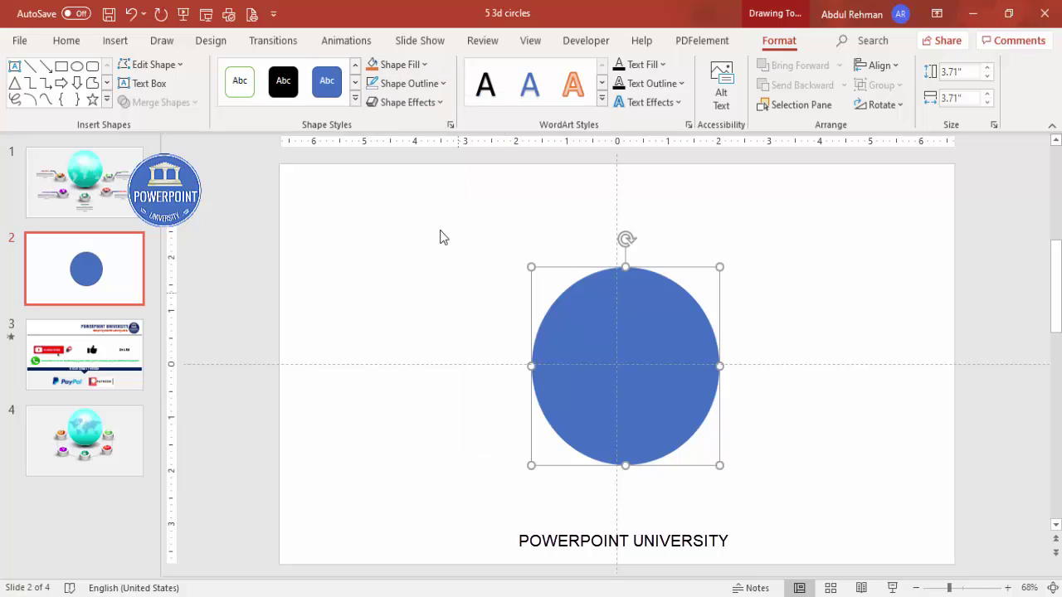
click(414, 65)
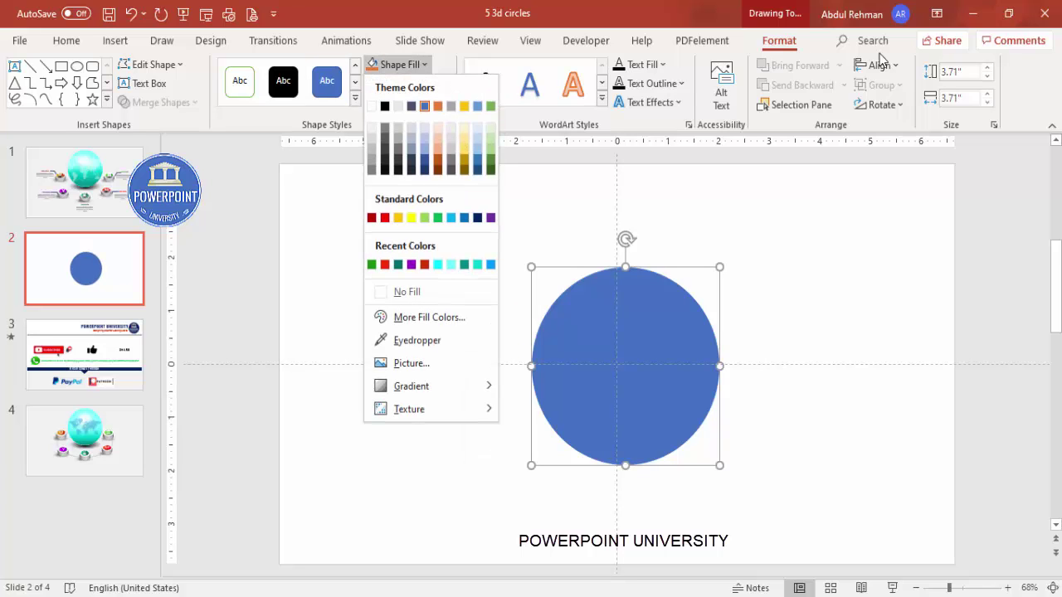
Step: Centre the circle horizontally and vertically on the slide, then open Format Shape
click(879, 66)
click(908, 108)
click(896, 65)
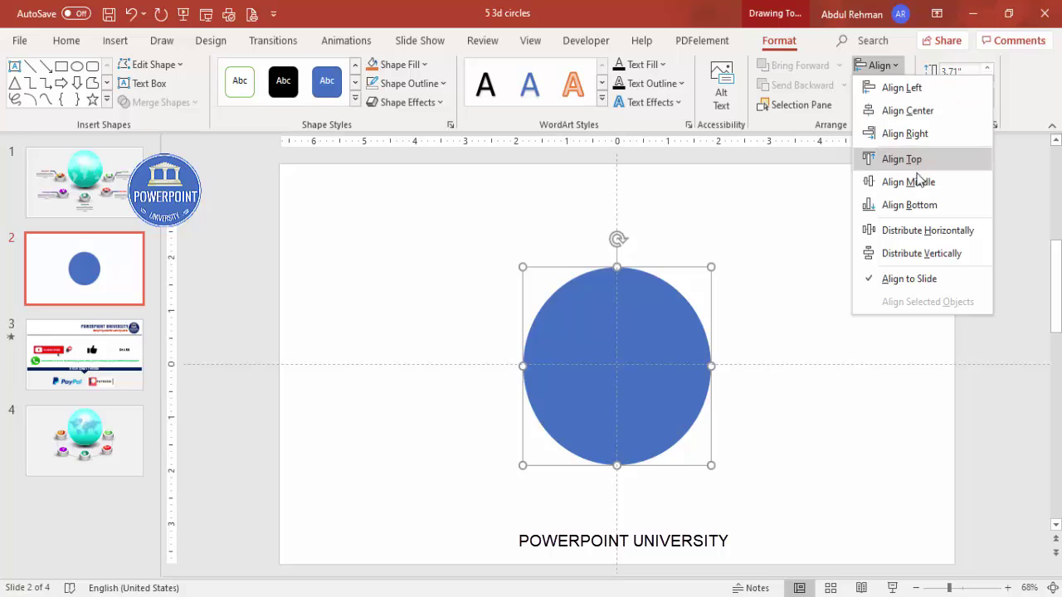
click(920, 178)
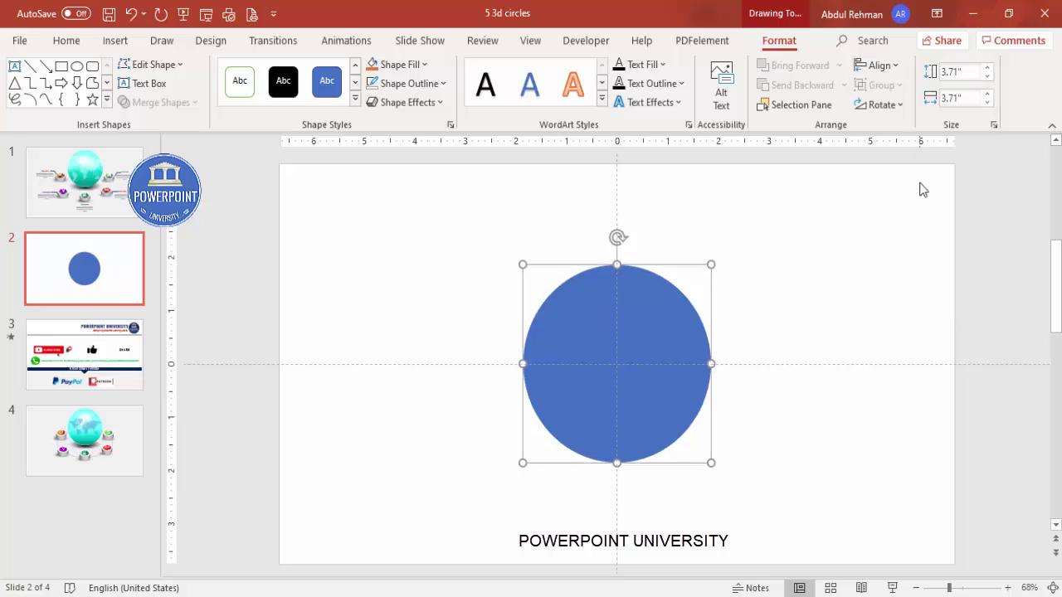
right_click(635, 341)
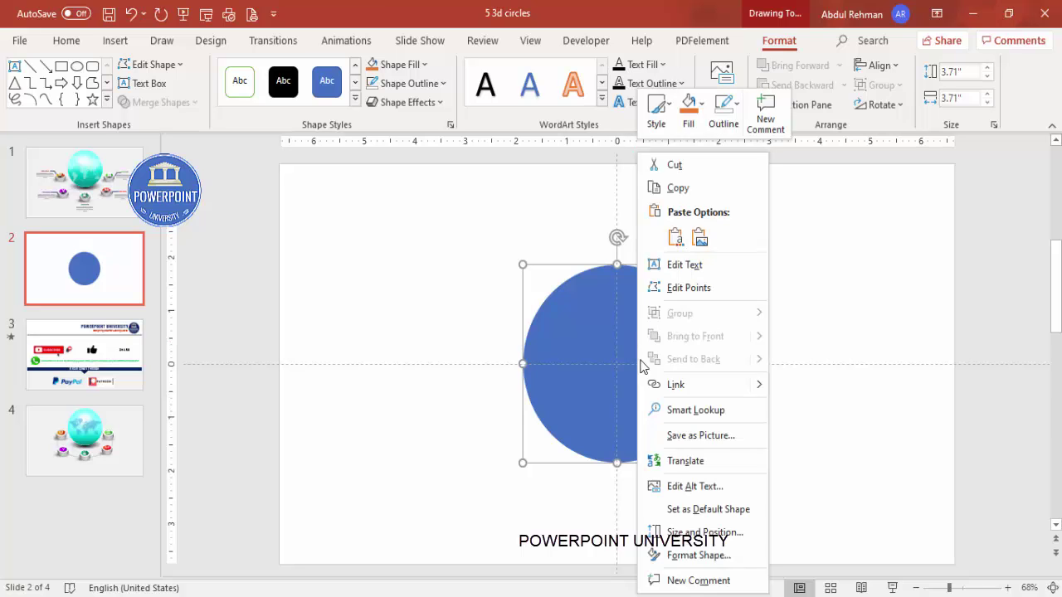
click(737, 556)
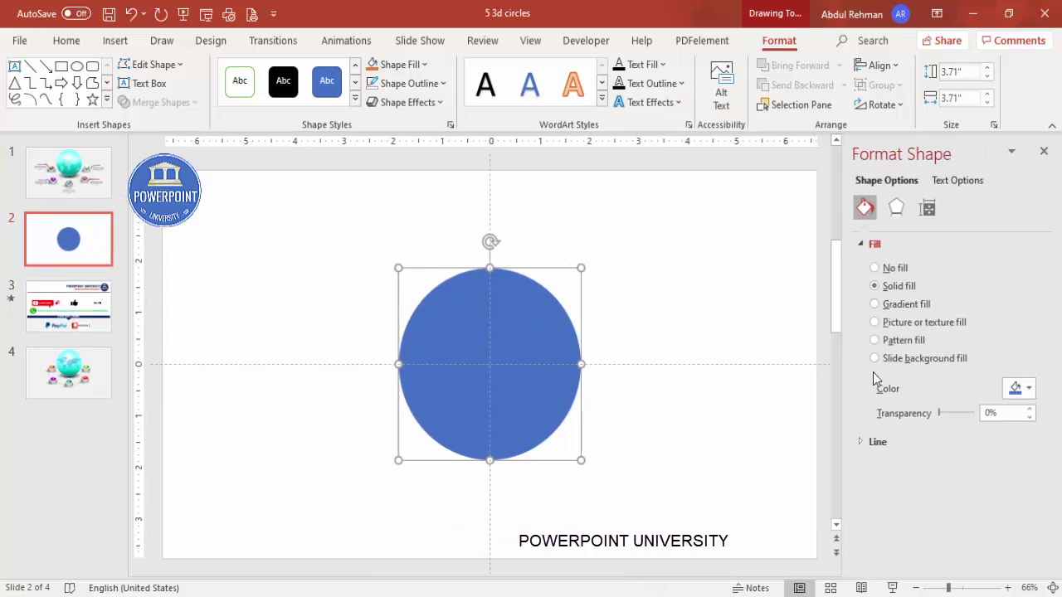
Step: Fill the circle with a From Center radial gradient of teal at 59% to dark teal at 96%, white stop removed
click(878, 305)
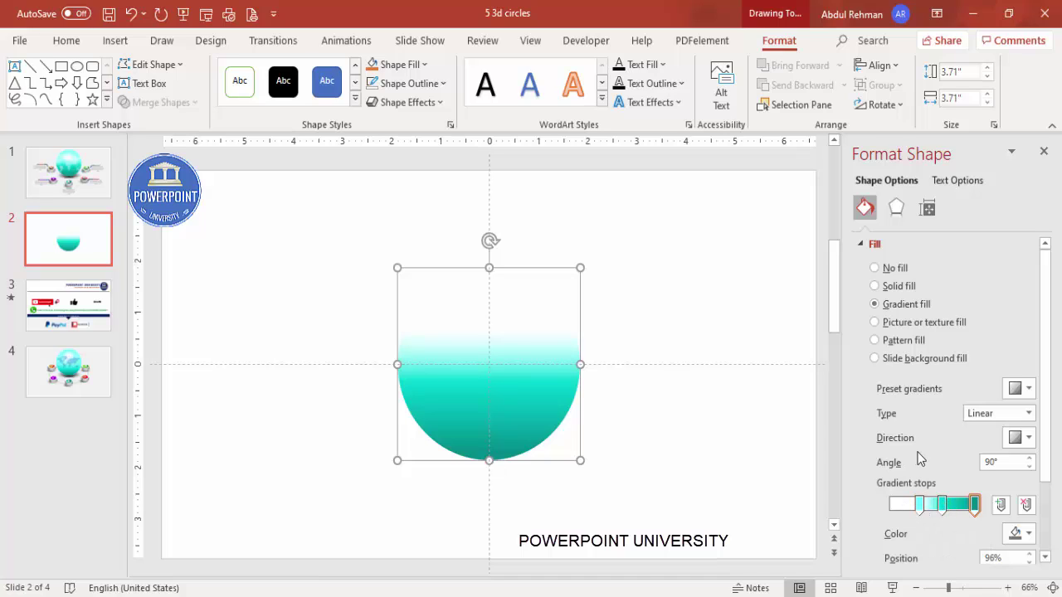
click(919, 504)
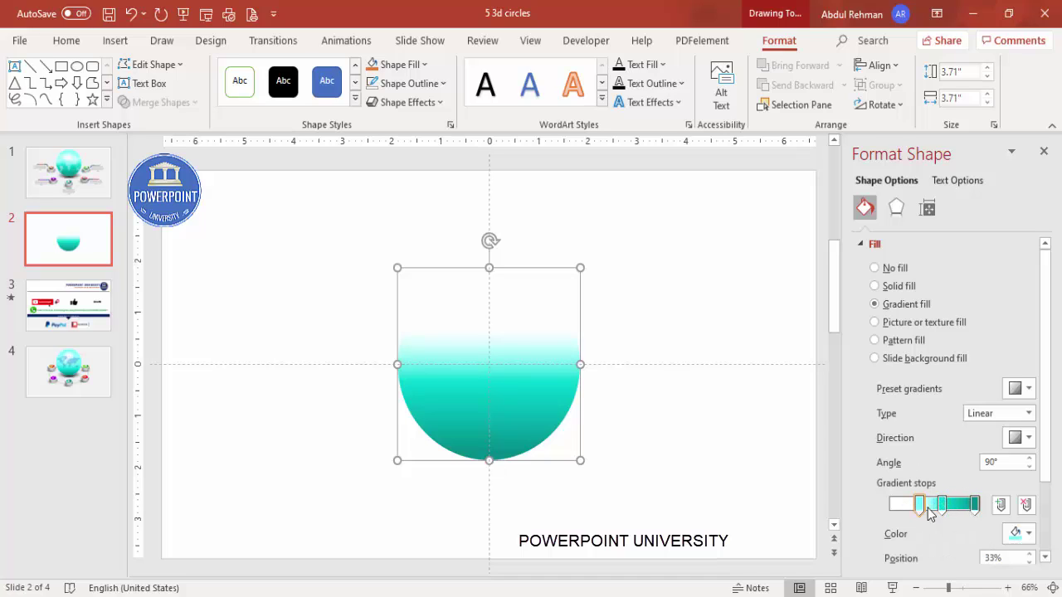
click(1026, 504)
click(1029, 413)
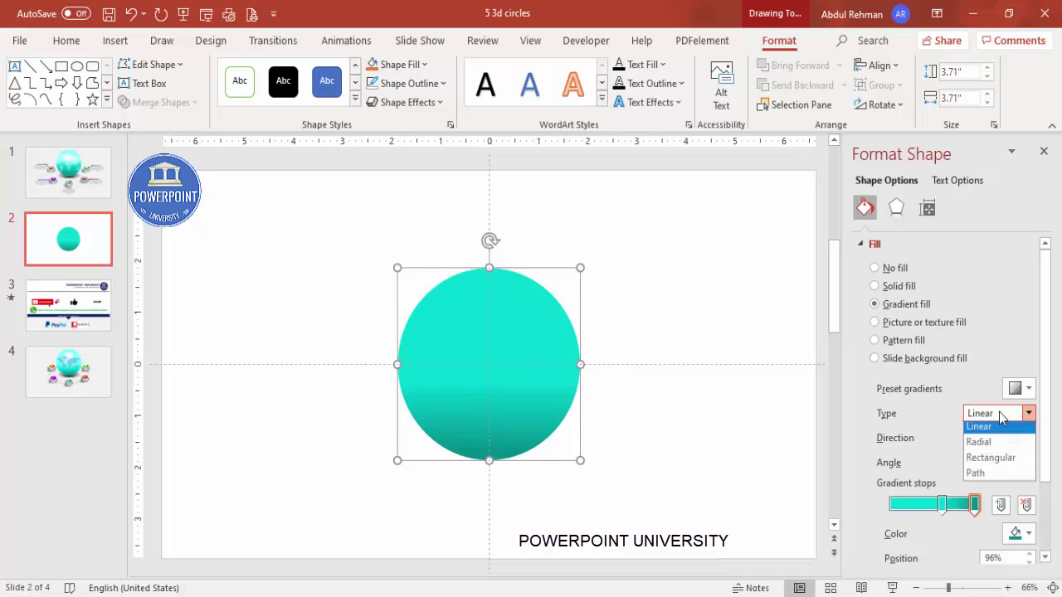
click(981, 441)
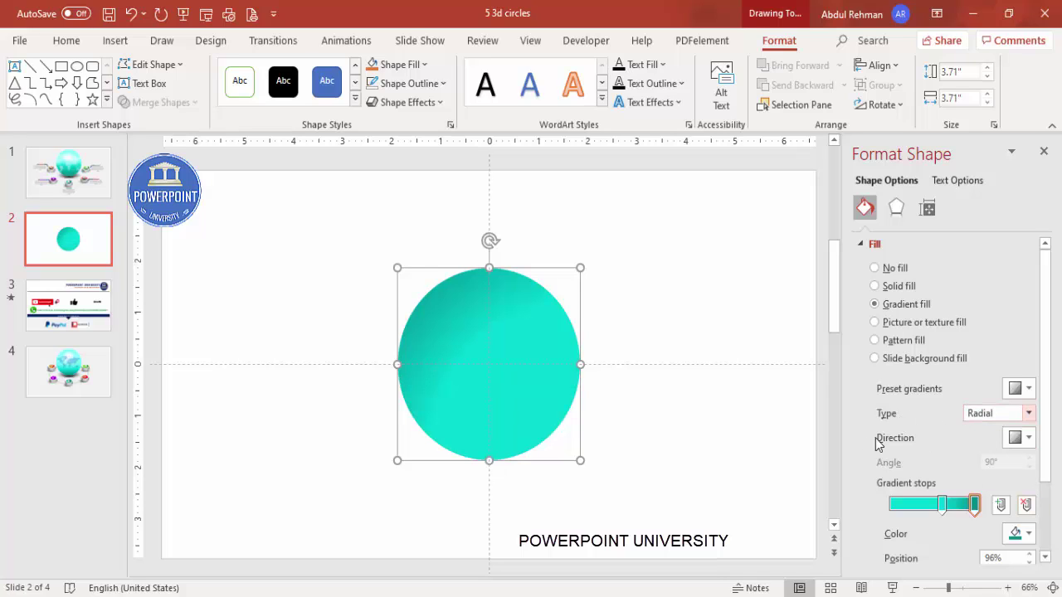
click(1028, 438)
click(974, 469)
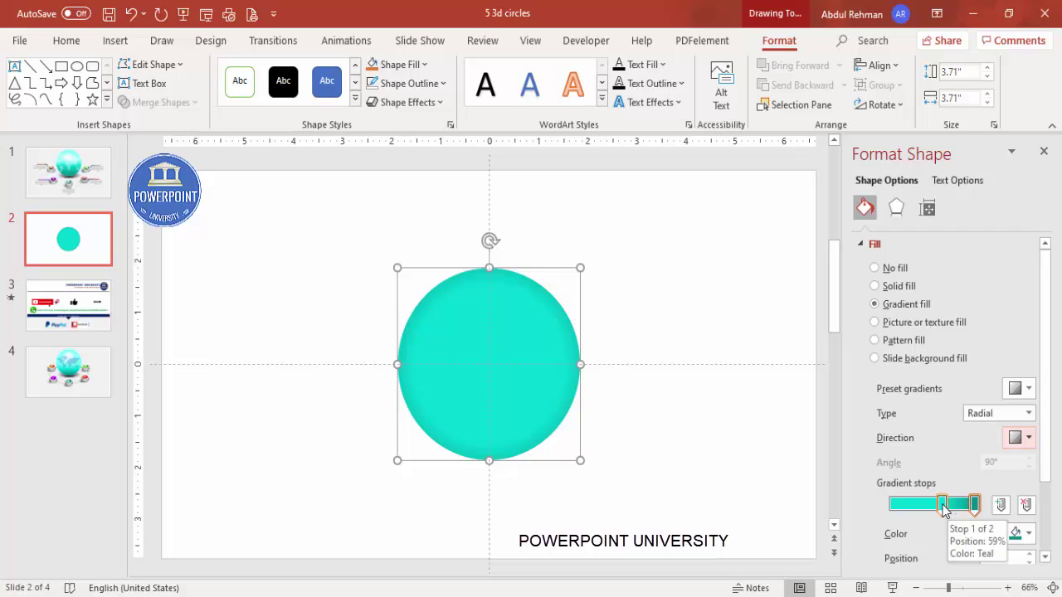
click(632, 436)
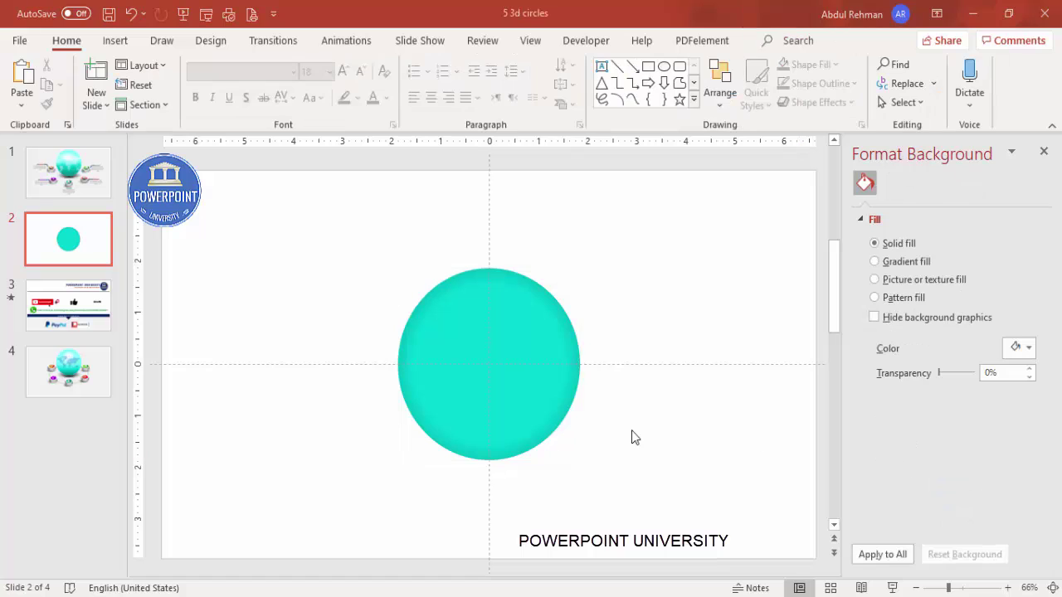
Step: Duplicate the teal circle and give the copy a Linear Down gradient
click(517, 297)
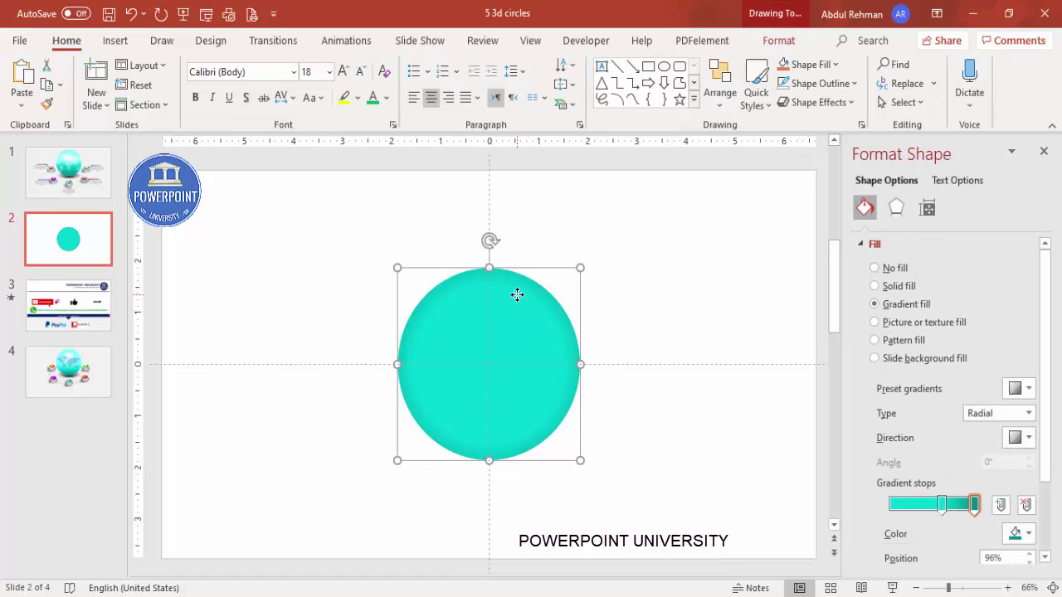
drag(517, 295, 719, 290)
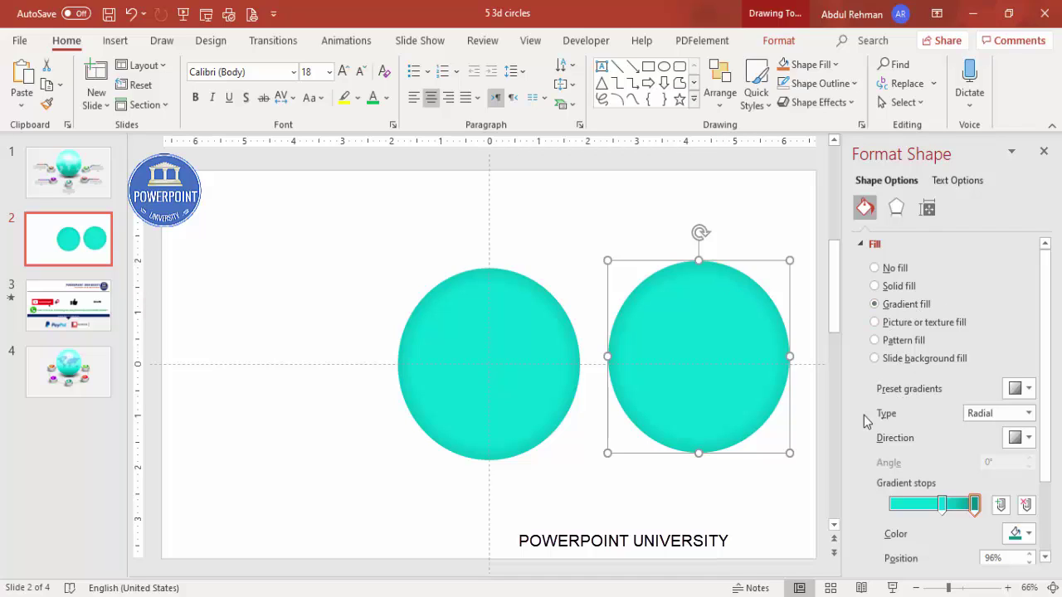
click(982, 415)
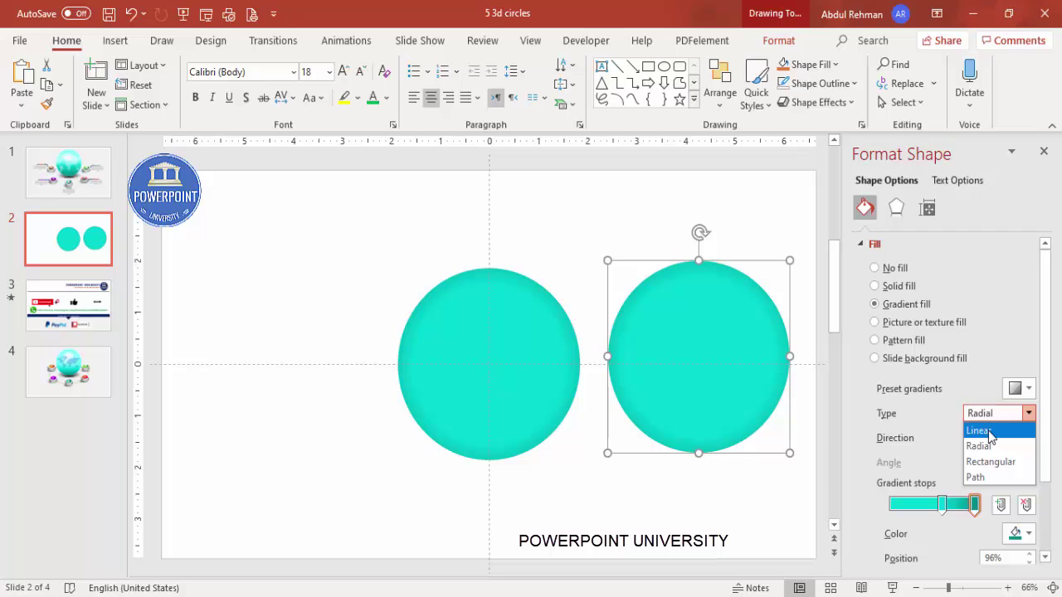
click(979, 430)
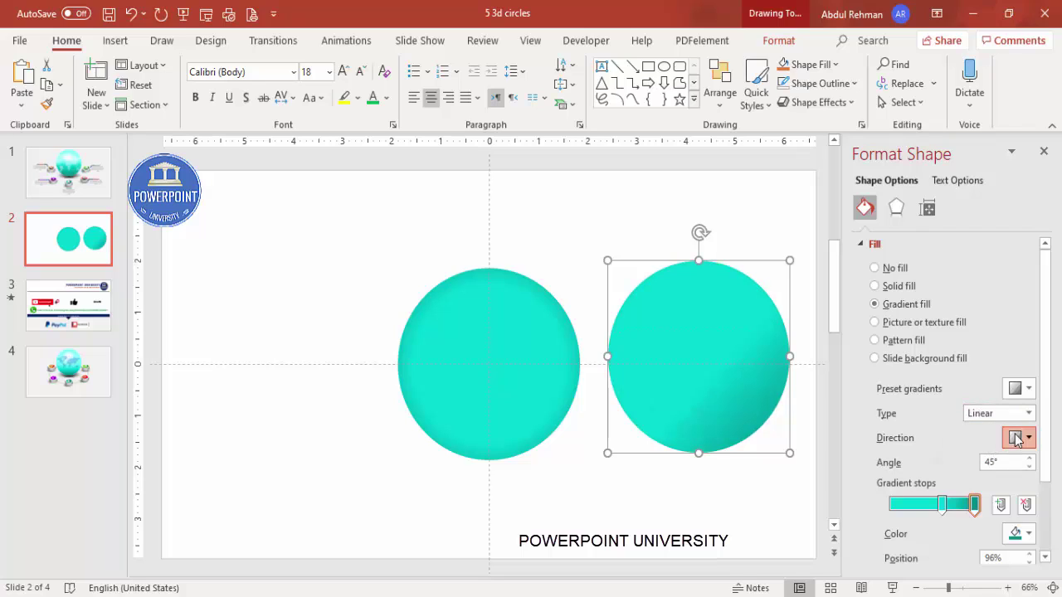
click(1017, 438)
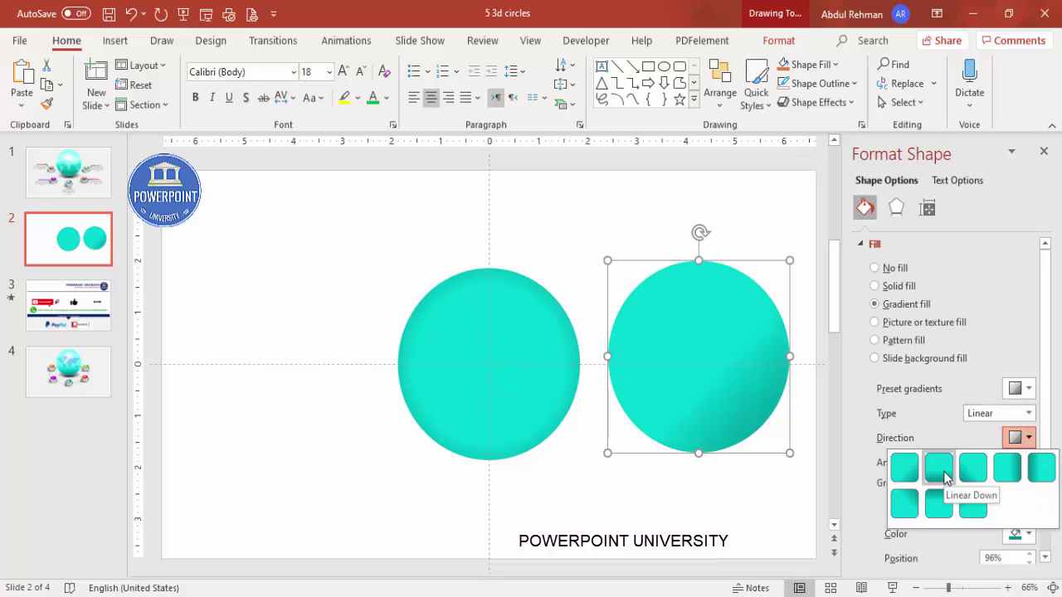
click(940, 469)
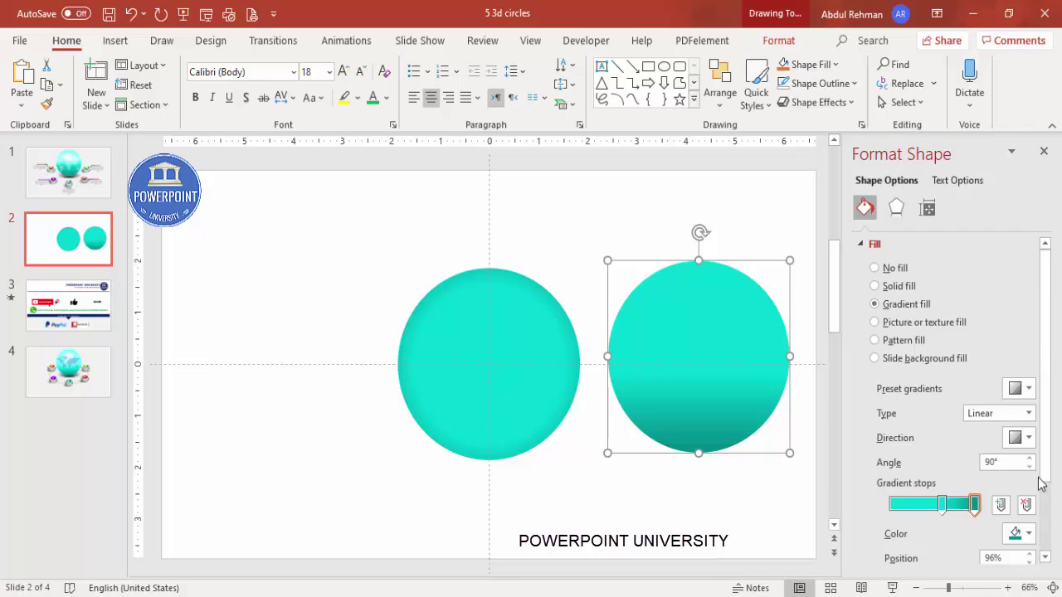
Step: Darken the copy's 96% stop to RGB 0,116,113 and make its 59% stop 100% transparent
scroll(1048, 490, down, 1)
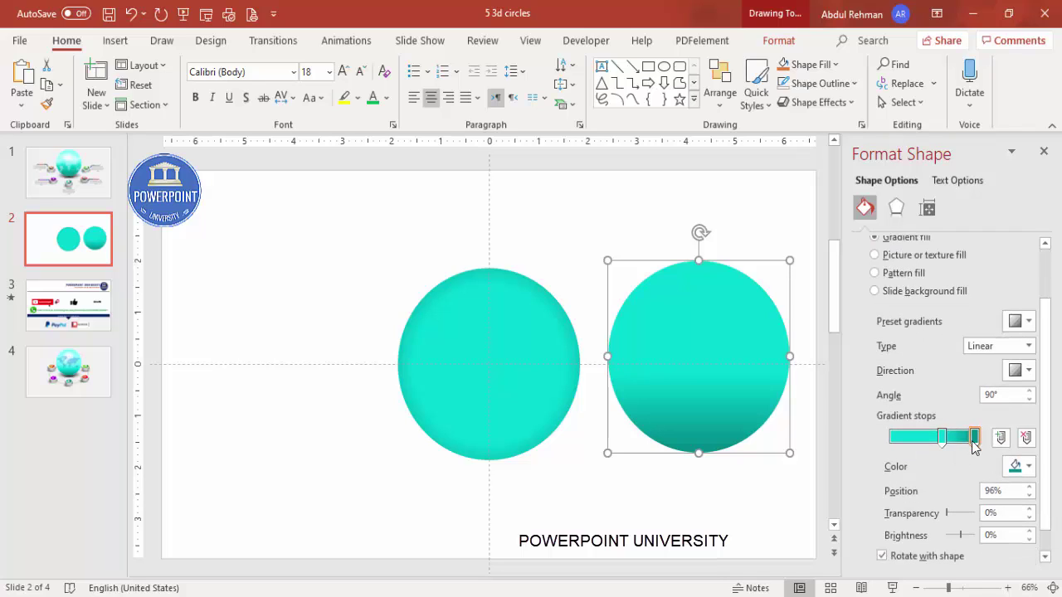
click(974, 440)
click(1020, 470)
click(955, 428)
drag(575, 276, 578, 285)
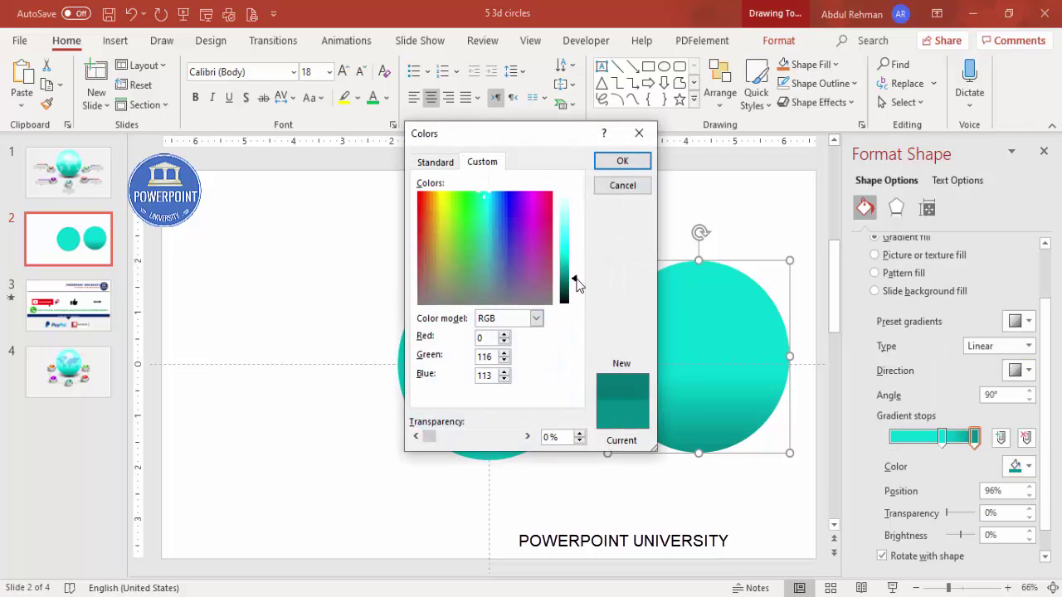
click(622, 161)
click(942, 437)
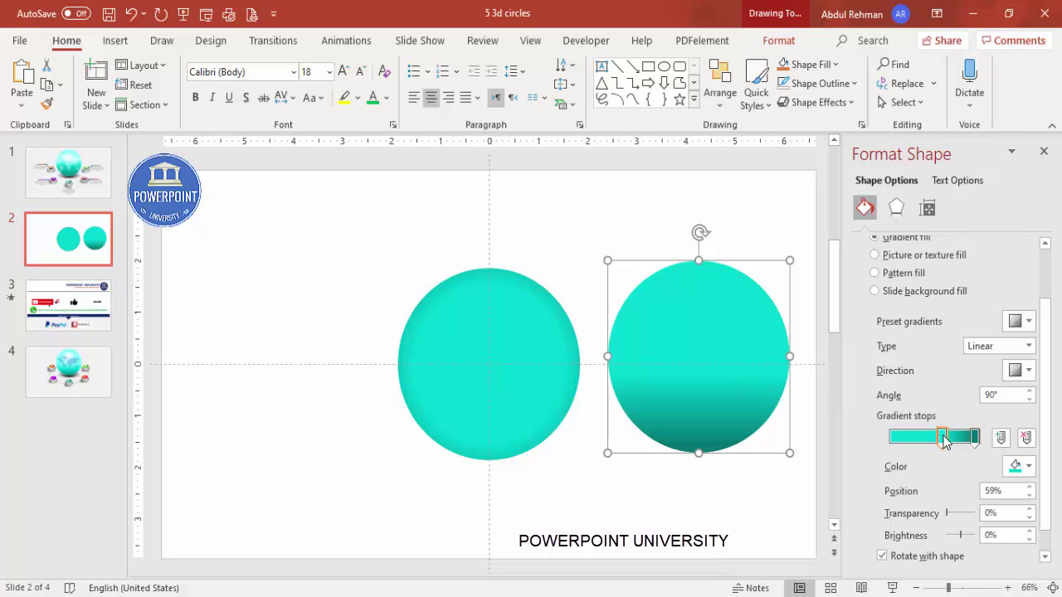
drag(946, 514, 996, 516)
Step: Place the faded copy exactly over the original circle
drag(710, 419, 502, 425)
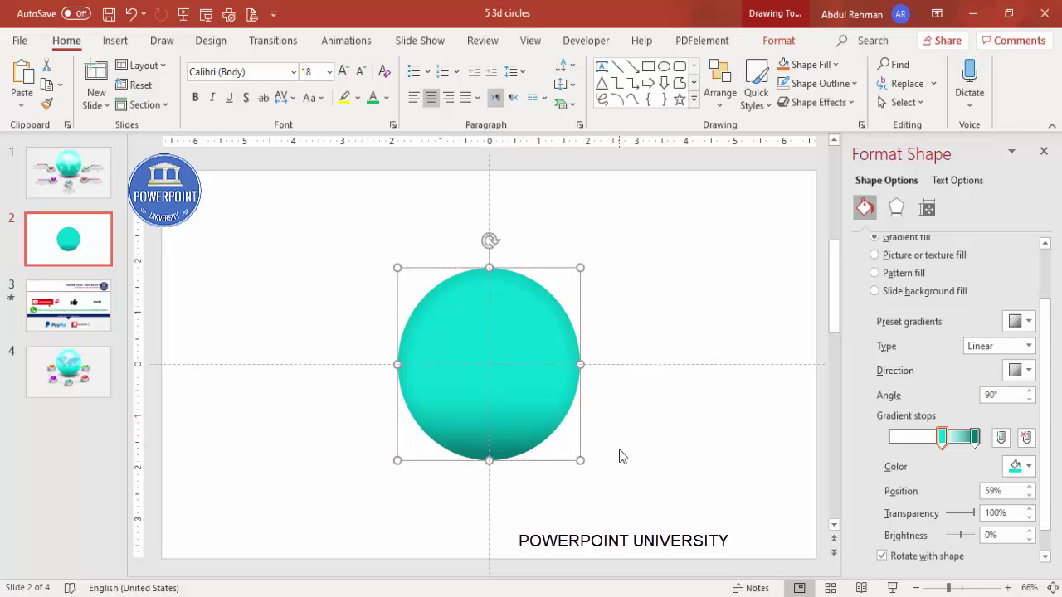
click(787, 41)
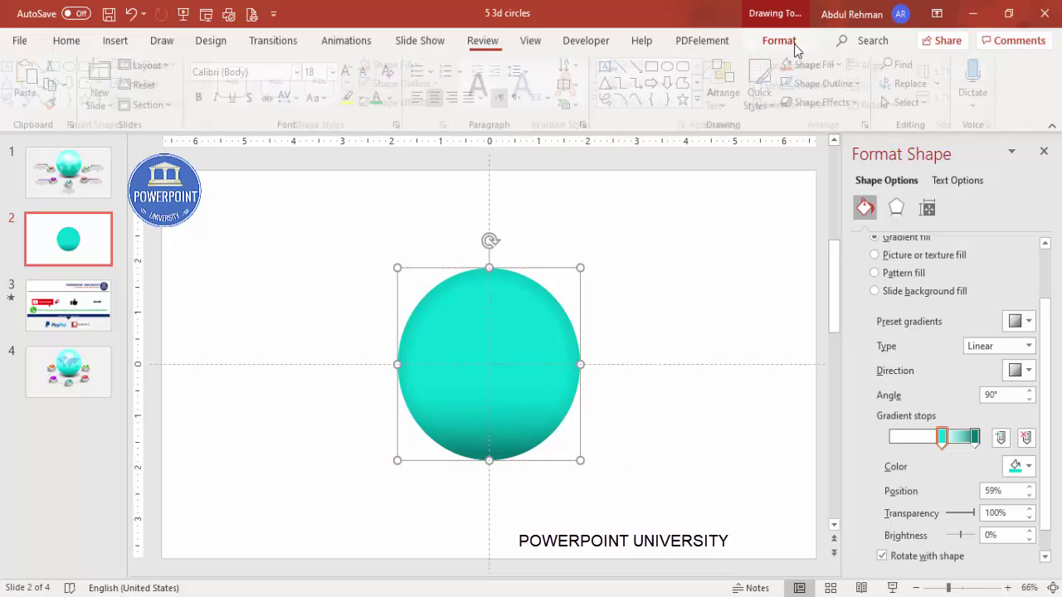
click(871, 65)
click(878, 65)
click(878, 64)
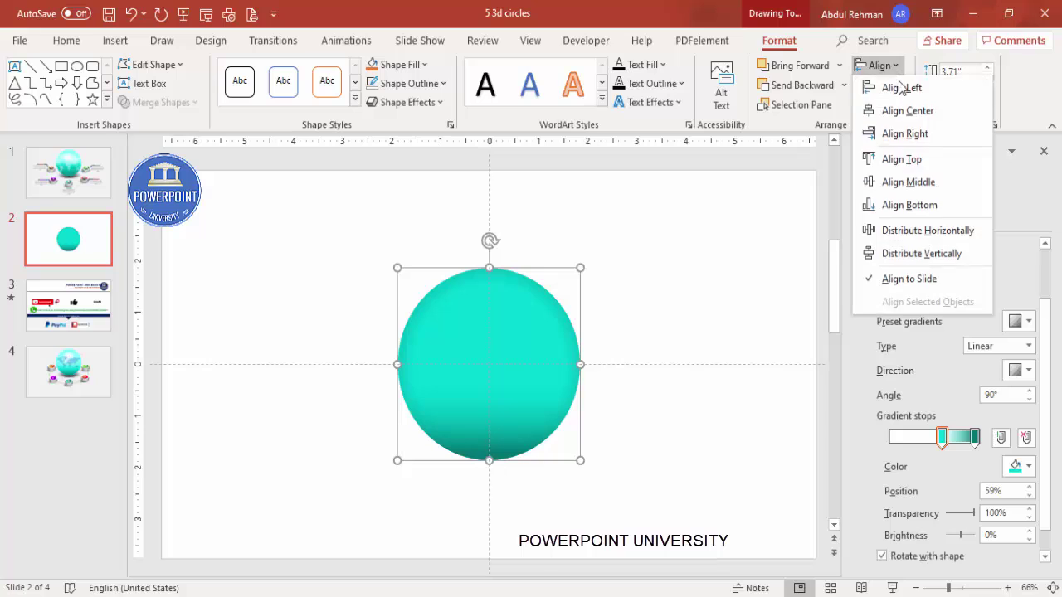
click(909, 182)
click(647, 320)
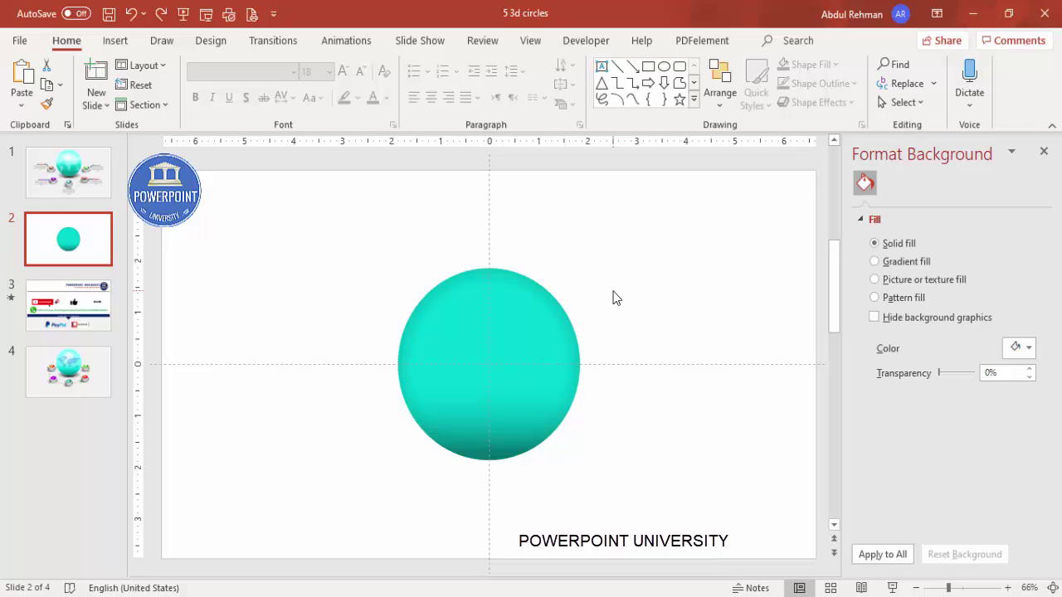
Step: Paste the world map onto the globe's centre and shrink it slightly
key(ctrl+v)
drag(515, 301, 523, 364)
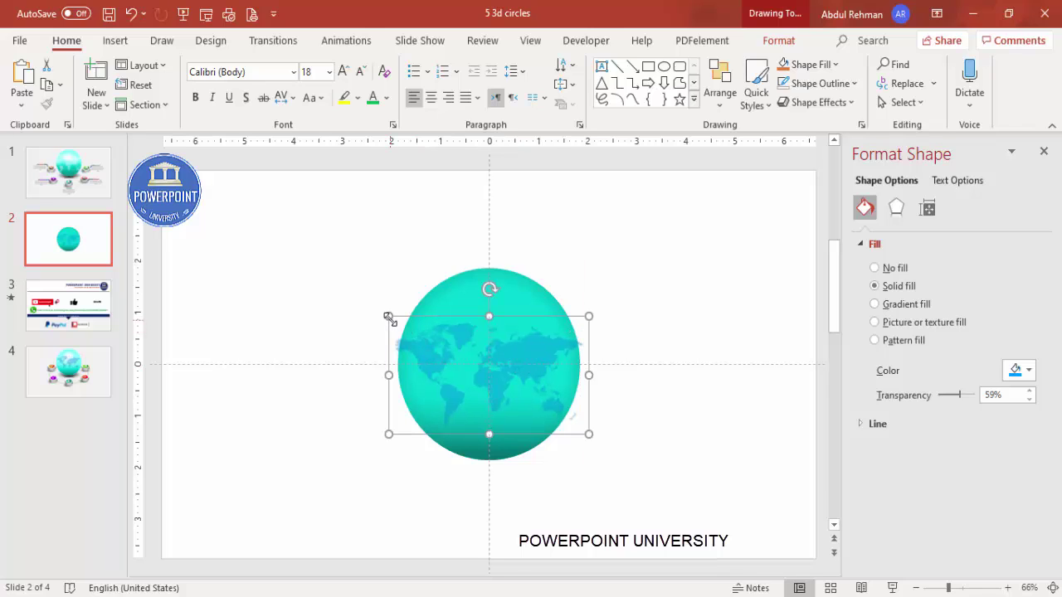
drag(389, 318, 395, 321)
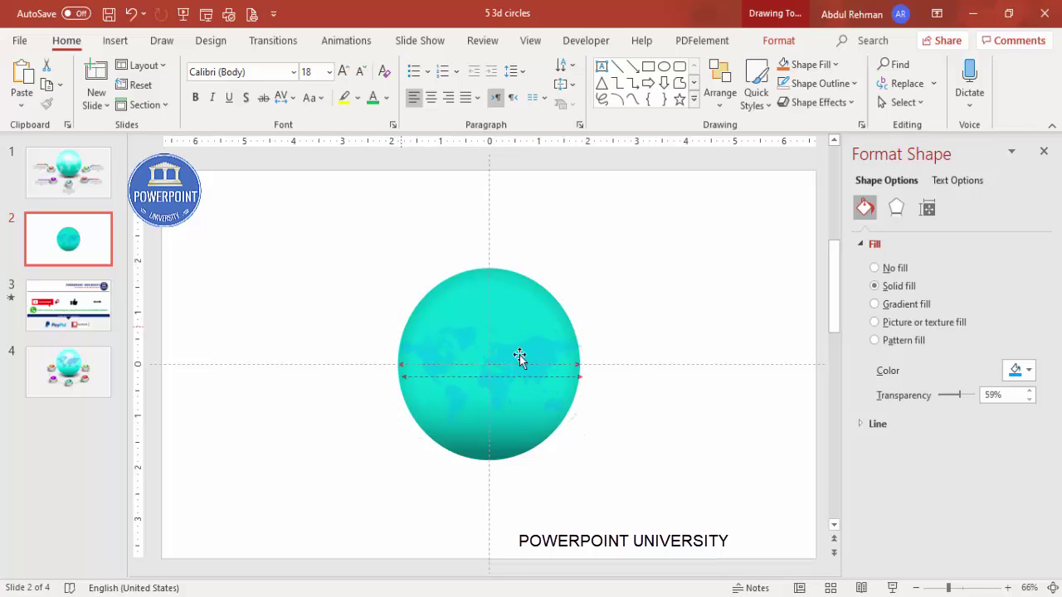
Step: Fill the map dark green at 62% transparency
click(1028, 372)
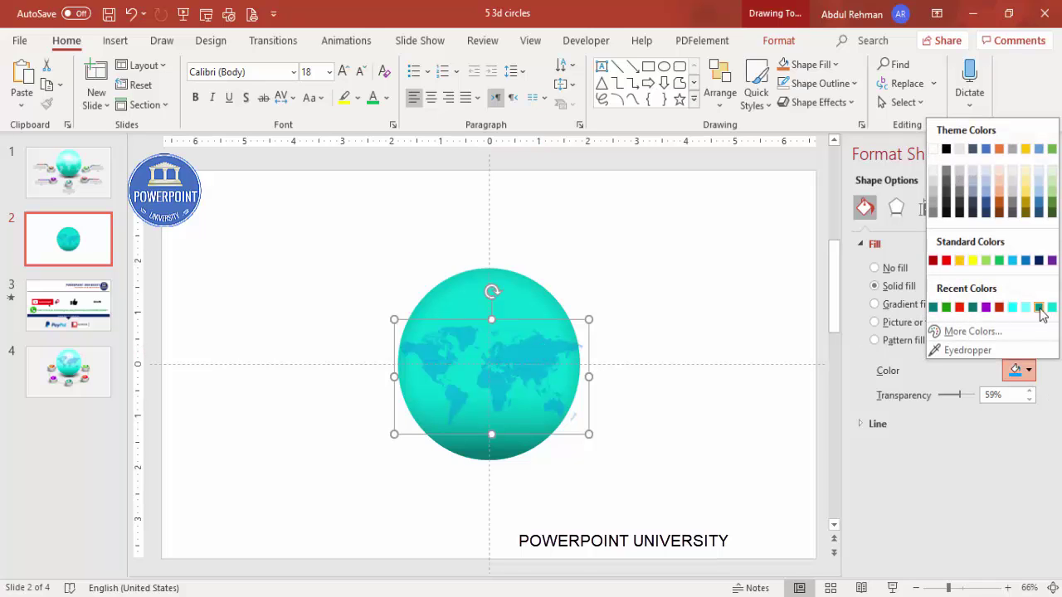
click(947, 308)
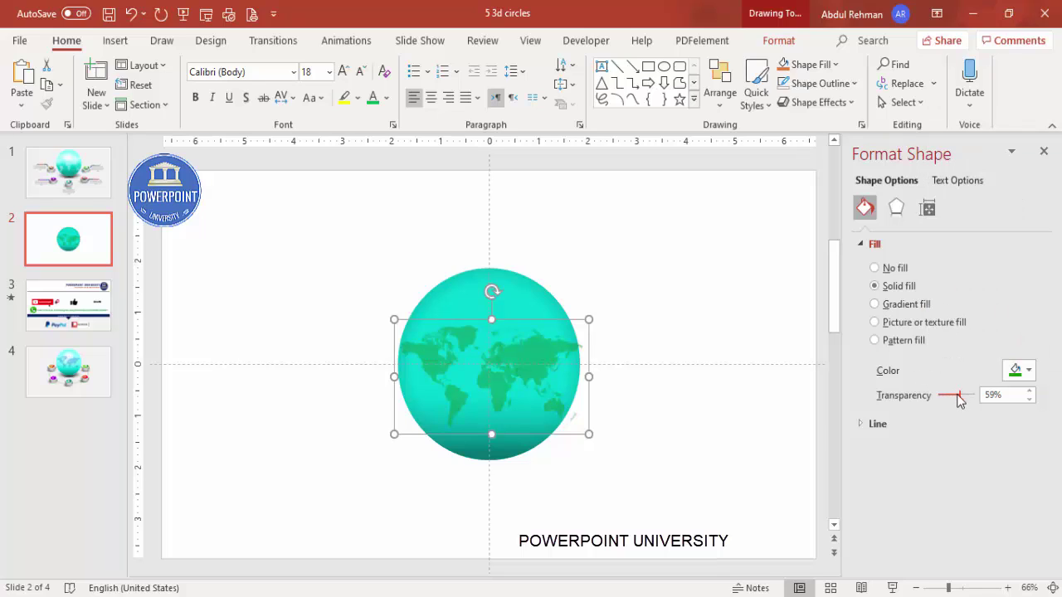
click(1028, 371)
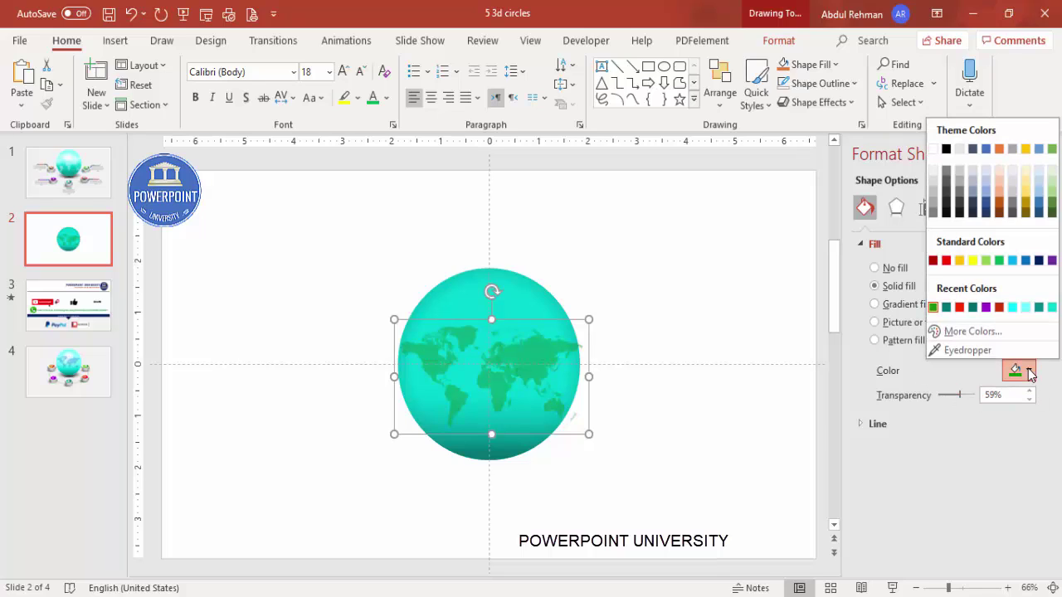
click(950, 308)
drag(960, 396, 963, 400)
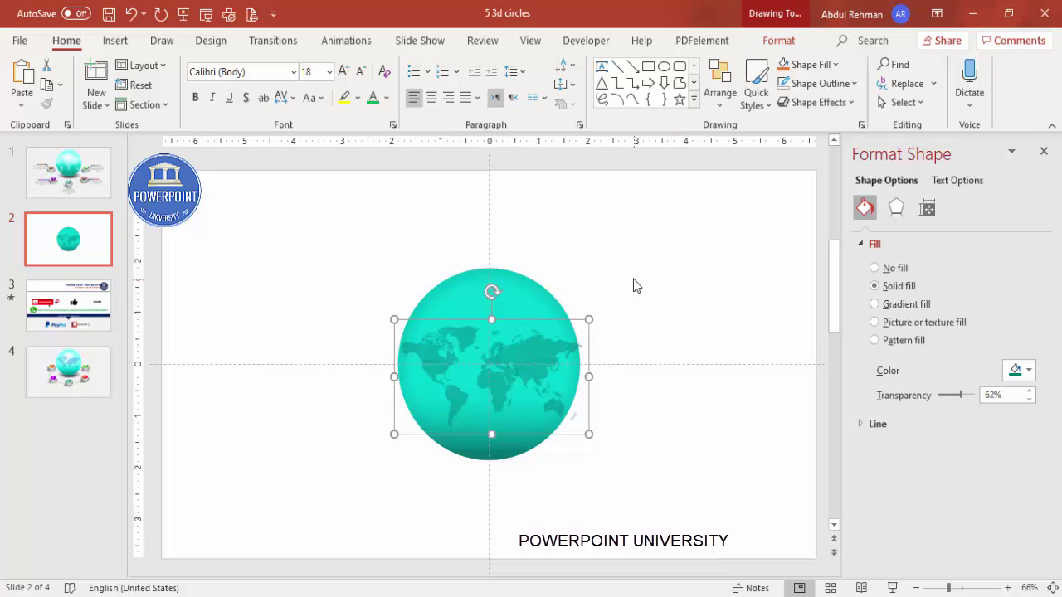
key(Escape)
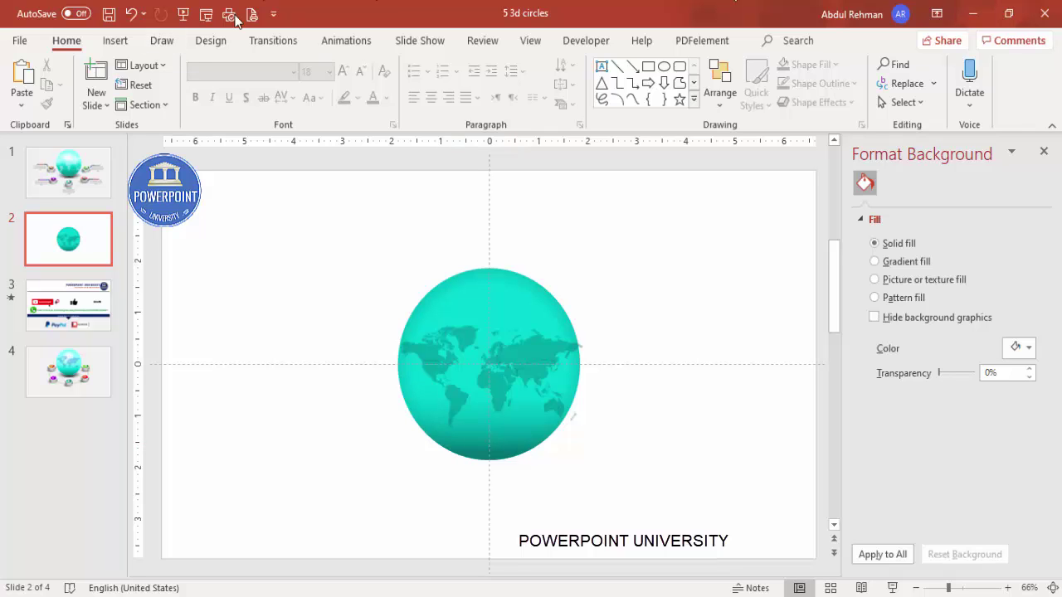
Step: Draw an outline-free oval just below the globe
click(114, 43)
click(239, 108)
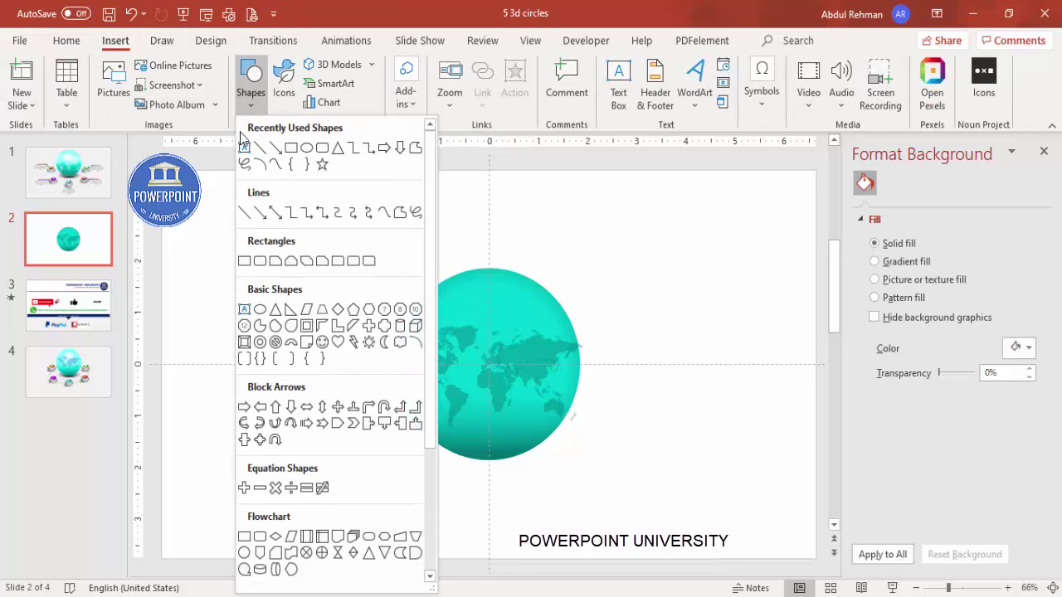
click(259, 312)
mouse_move(322, 454)
mouse_down()
mouse_move(496, 498)
mouse_move(524, 521)
mouse_up()
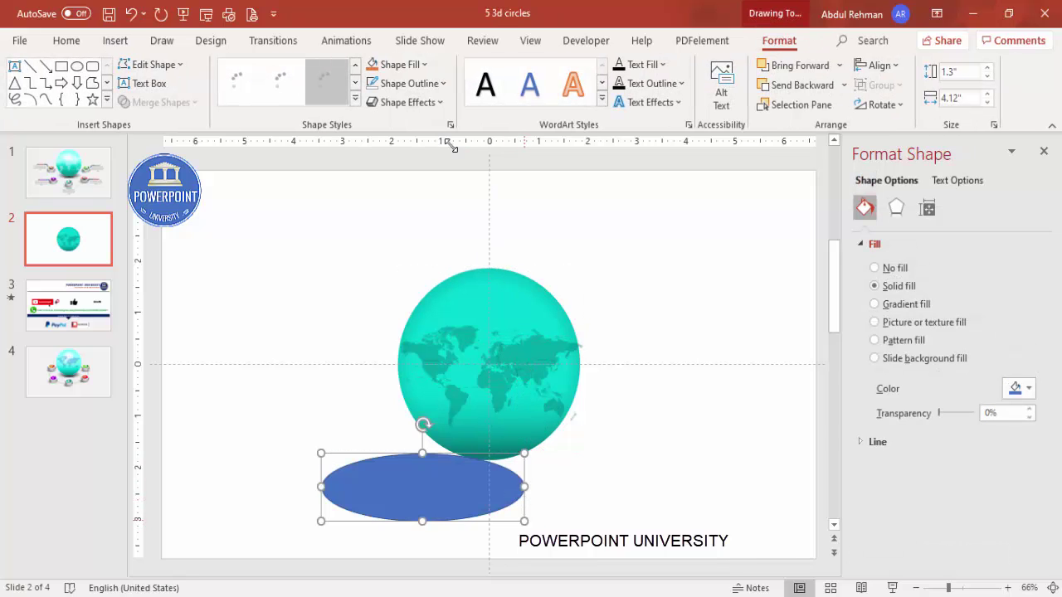
click(409, 83)
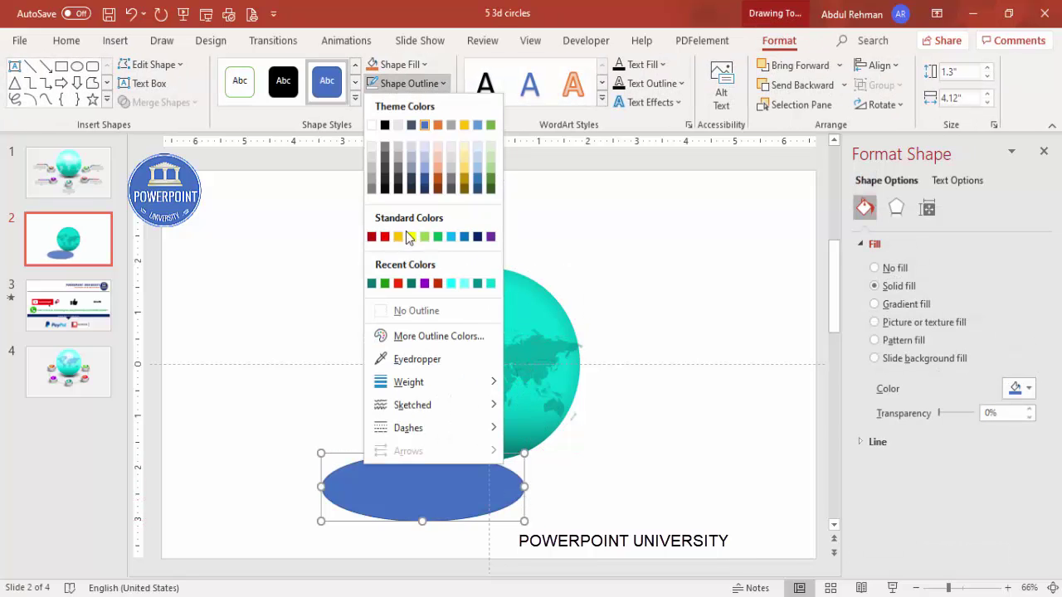
click(417, 310)
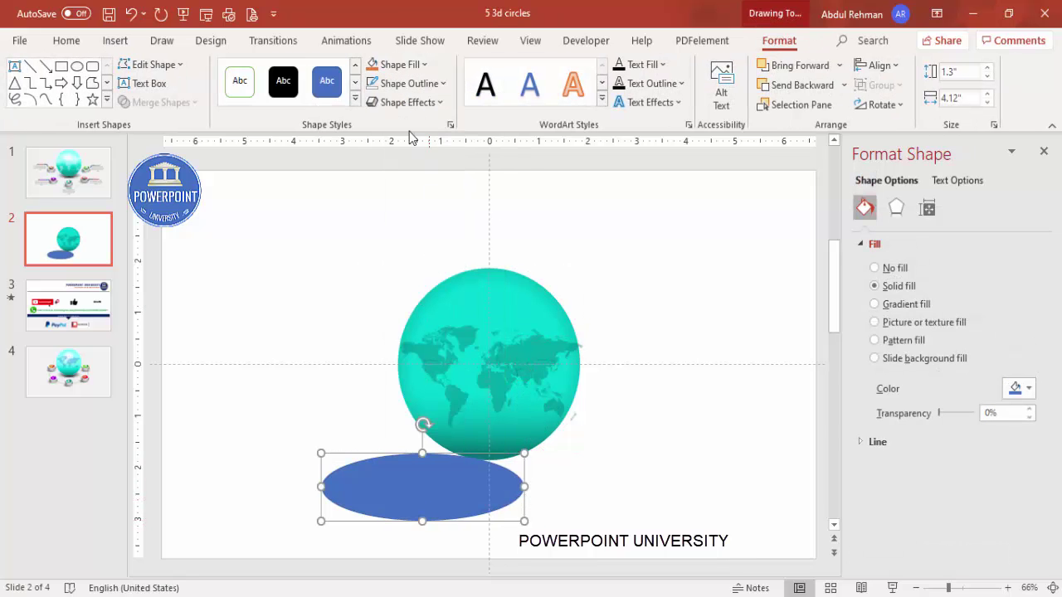
Step: Give the oval a From Center radial gradient fill
click(913, 308)
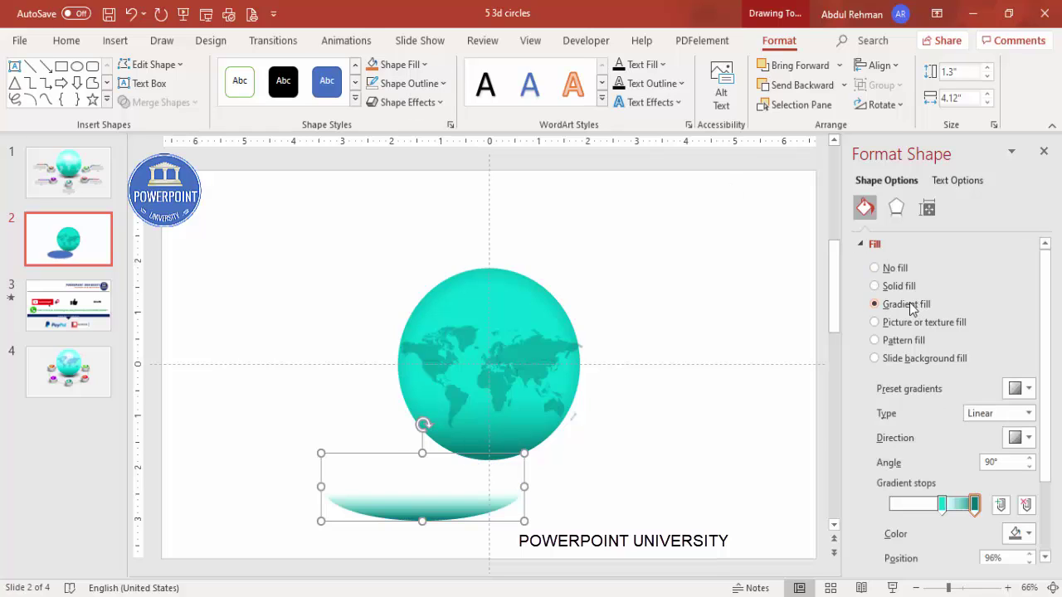
click(979, 414)
click(978, 446)
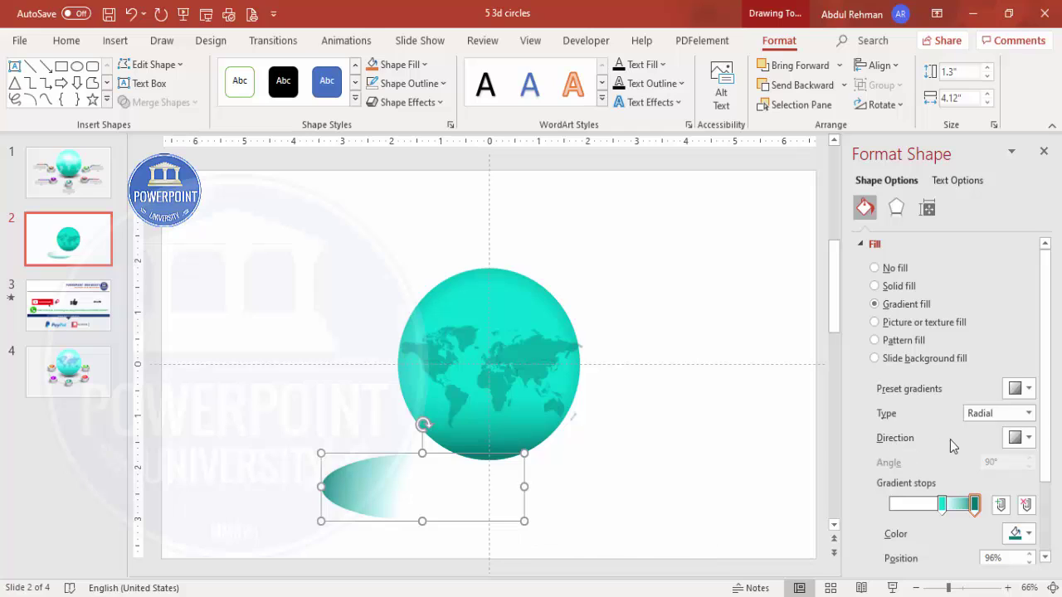
click(1019, 438)
click(975, 468)
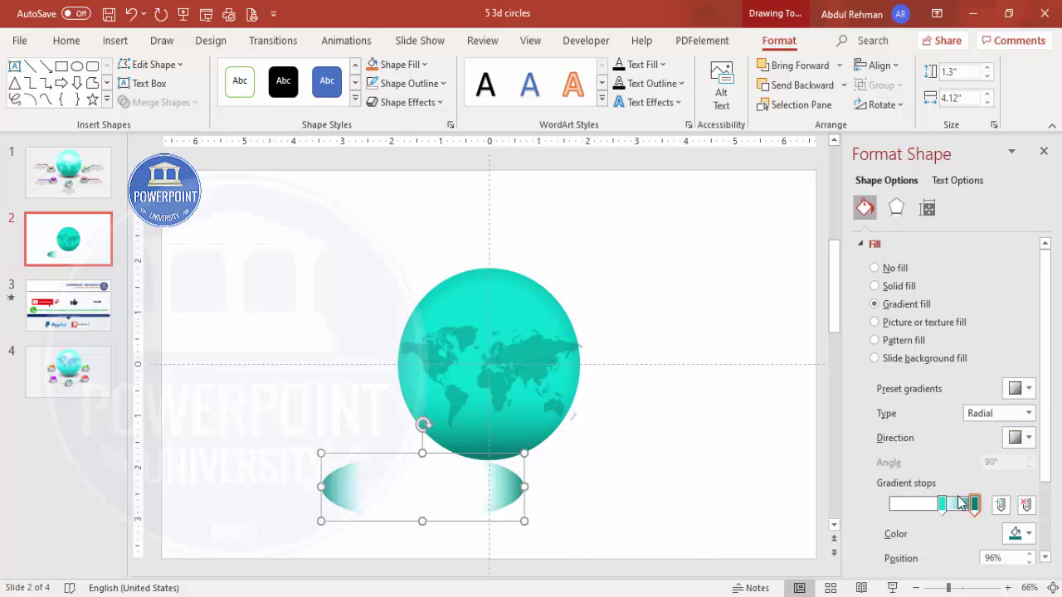
Step: Set the gradient to run from black at 0% to fully transparent white
drag(943, 504, 891, 505)
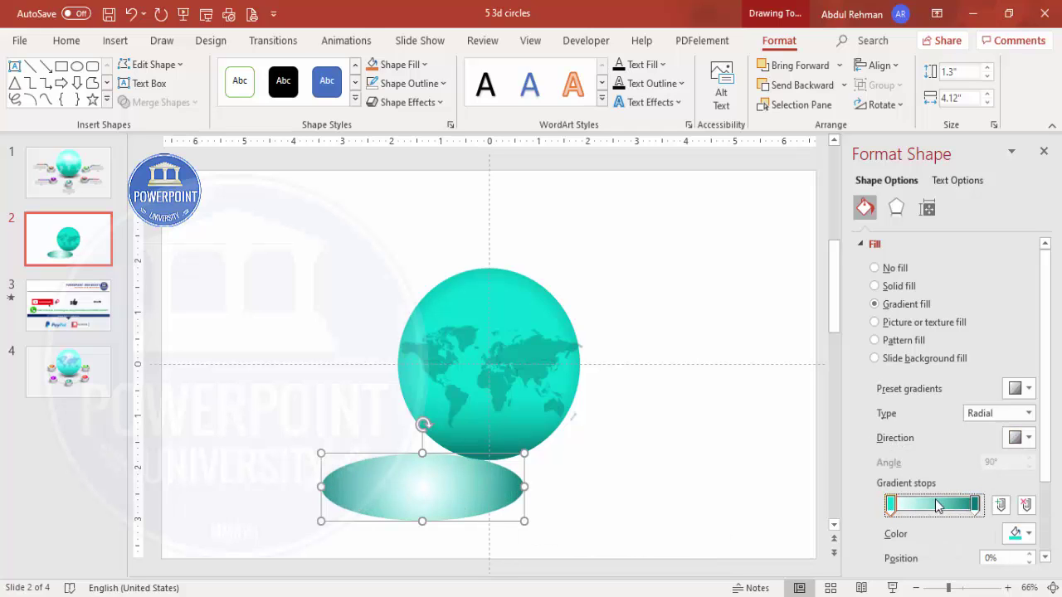
click(1018, 533)
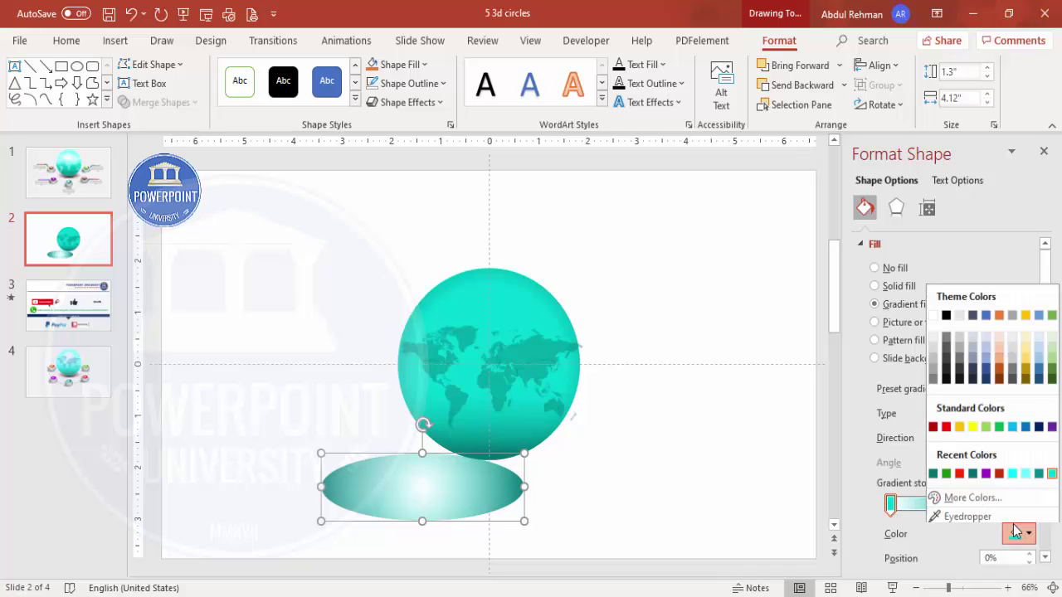
click(947, 312)
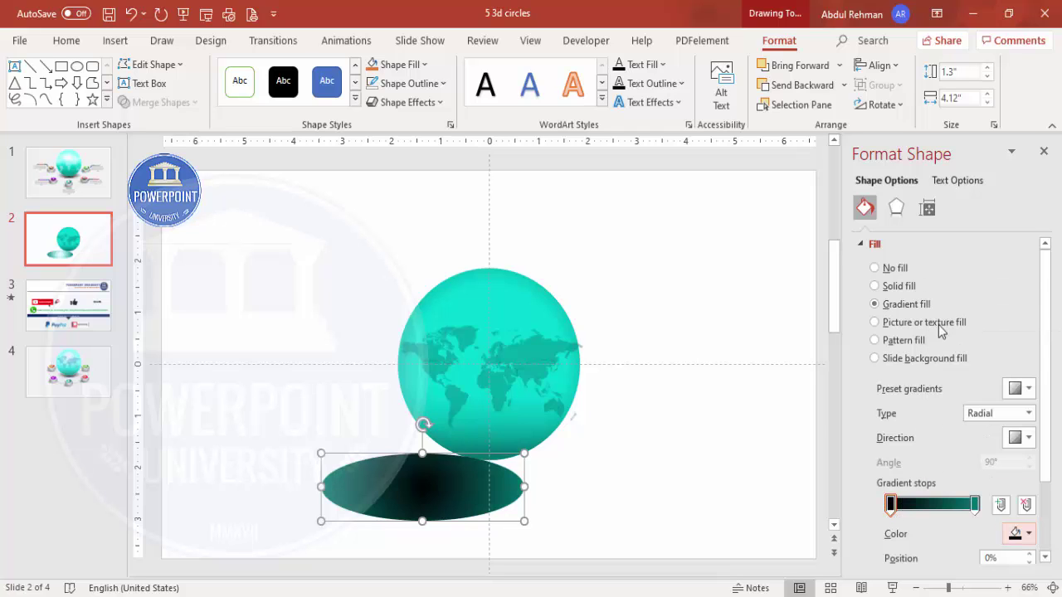
click(975, 503)
click(1015, 535)
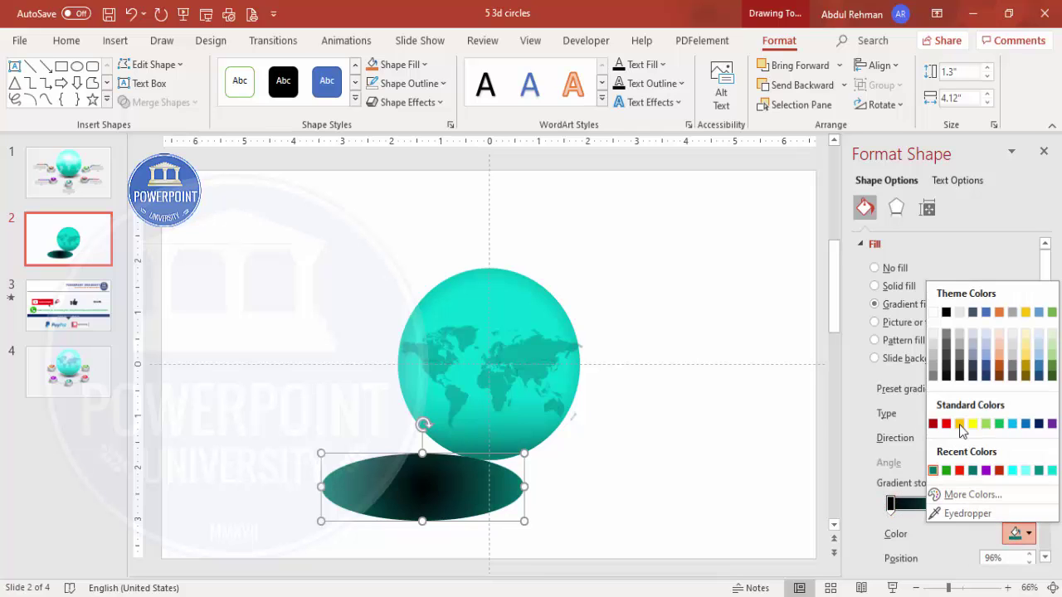
click(934, 314)
scroll(1048, 405, down, 3)
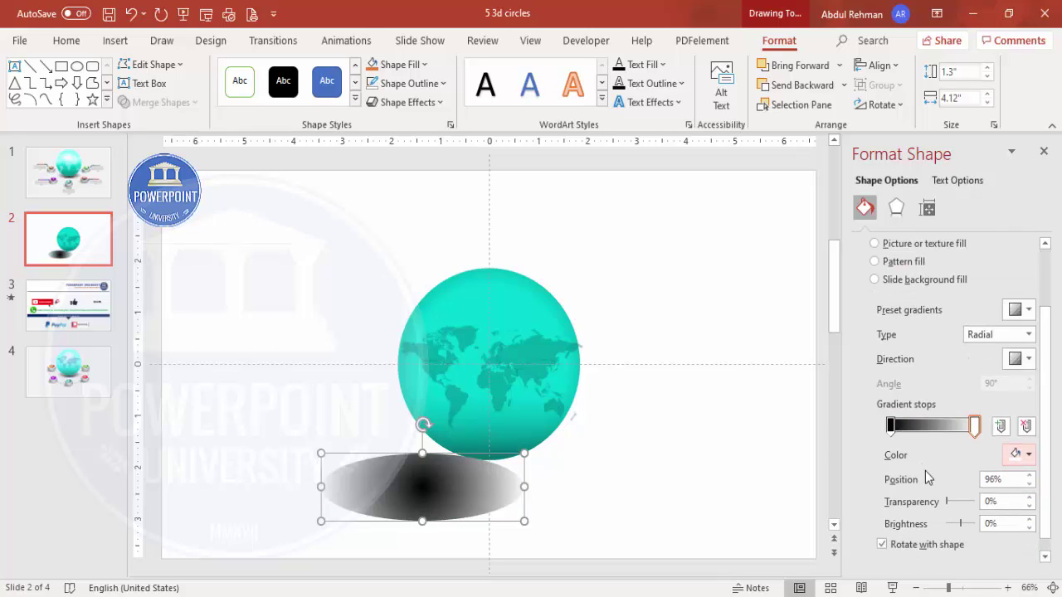
drag(948, 503, 976, 503)
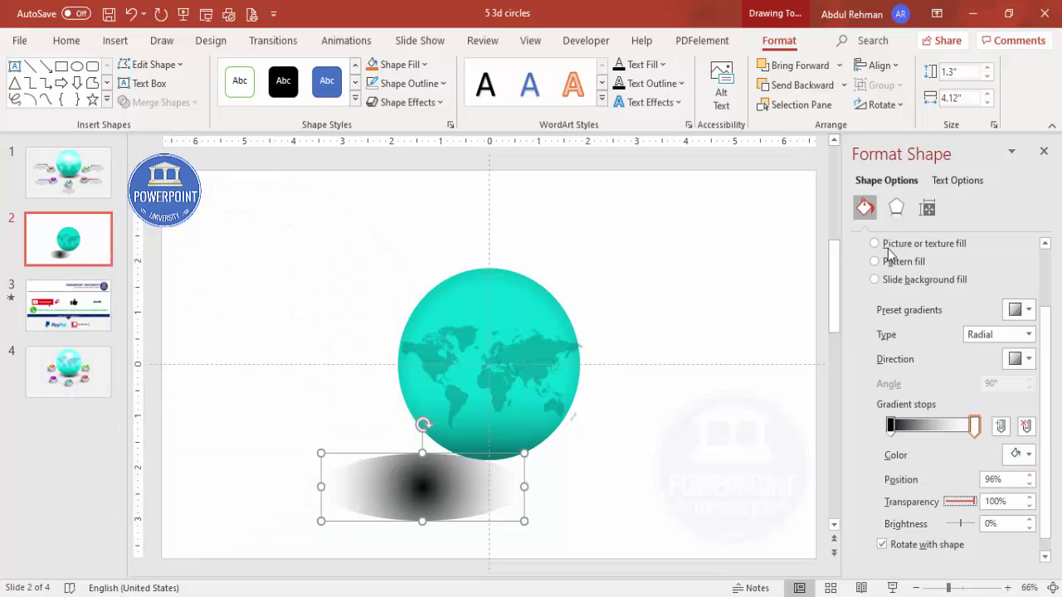
Step: Apply 20 pt soft edges to the oval and move it beneath the globe
click(896, 208)
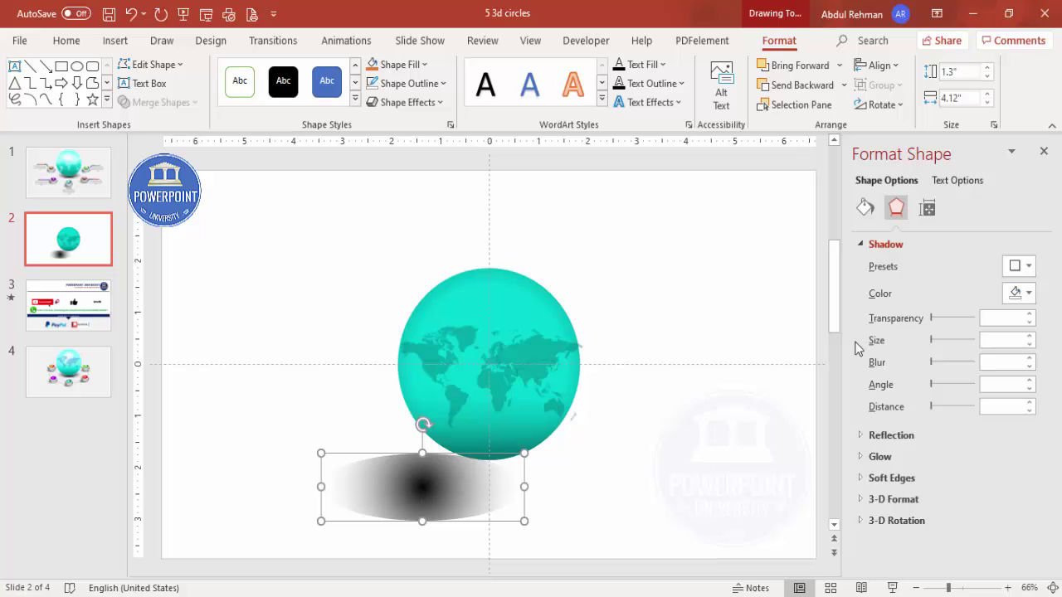
click(918, 479)
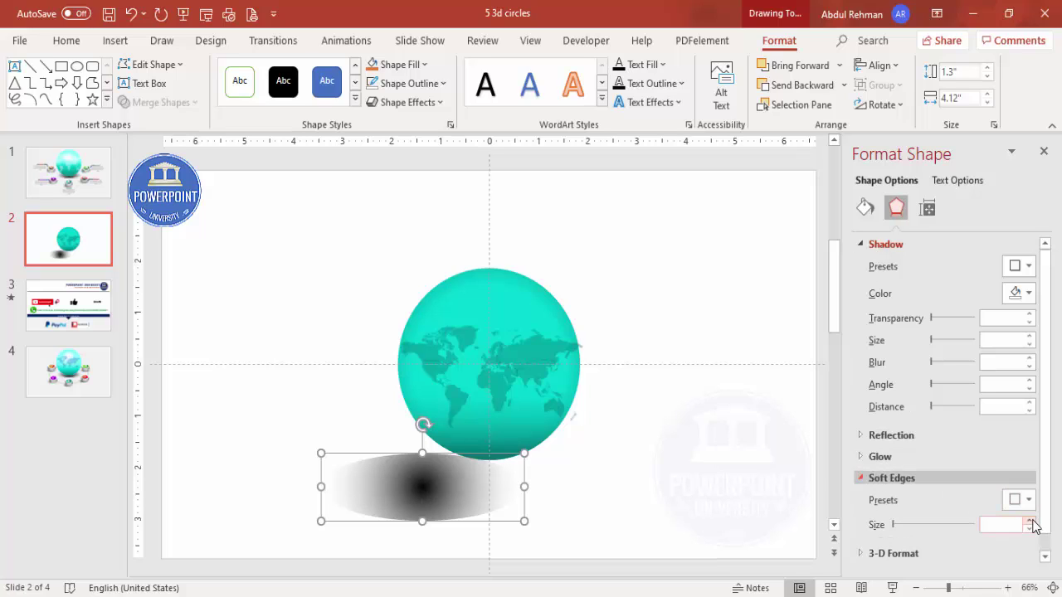
click(1030, 520)
click(1031, 520)
click(1030, 520)
click(1031, 520)
click(1030, 520)
click(1031, 520)
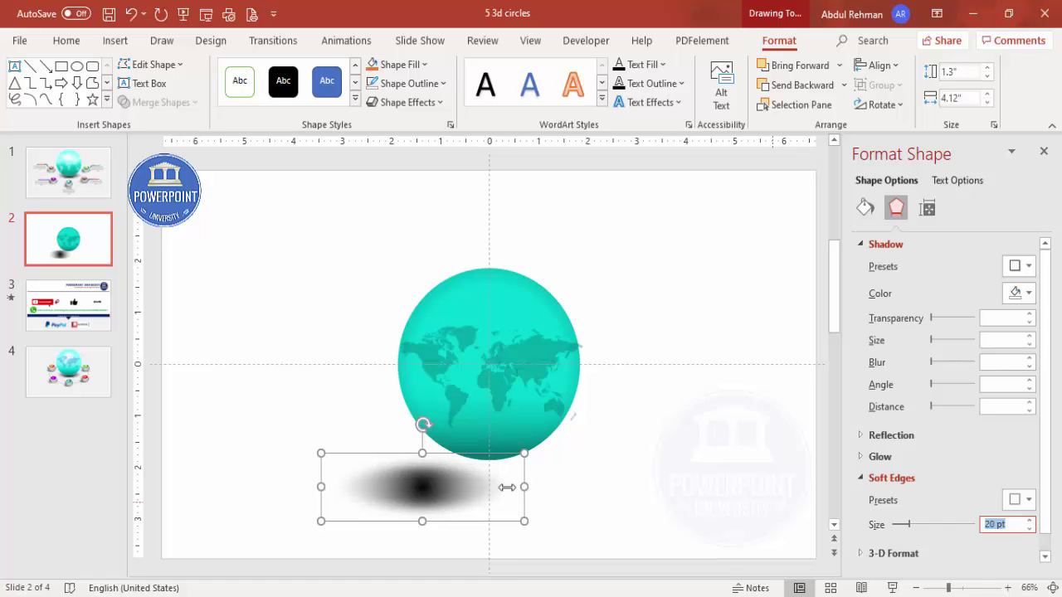
drag(450, 496, 488, 468)
Step: Send the shadow oval to the back and nudge it under the globe
click(847, 84)
click(809, 130)
click(657, 240)
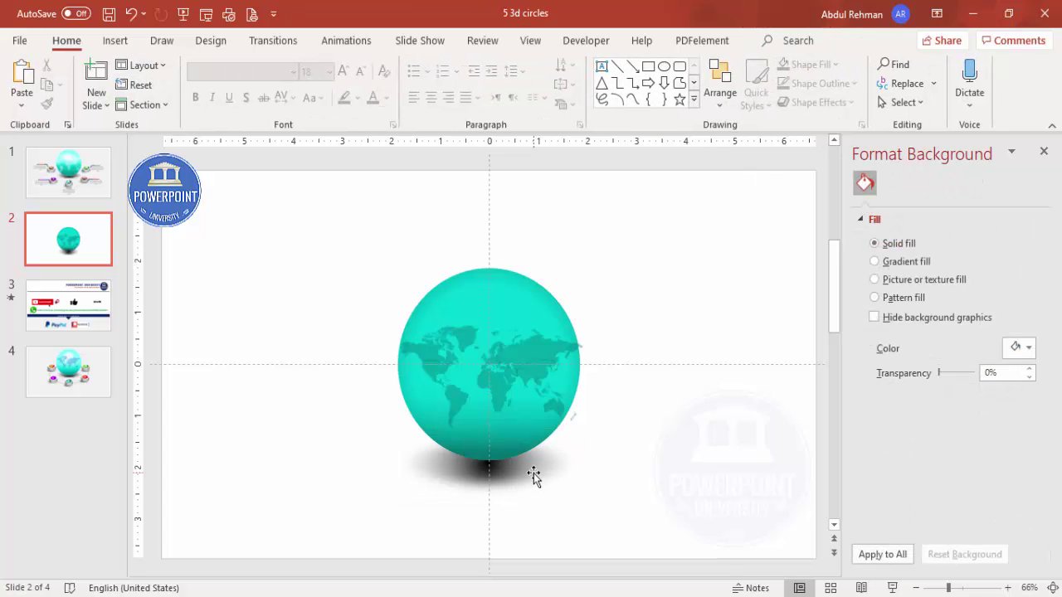
click(533, 473)
drag(527, 471, 522, 470)
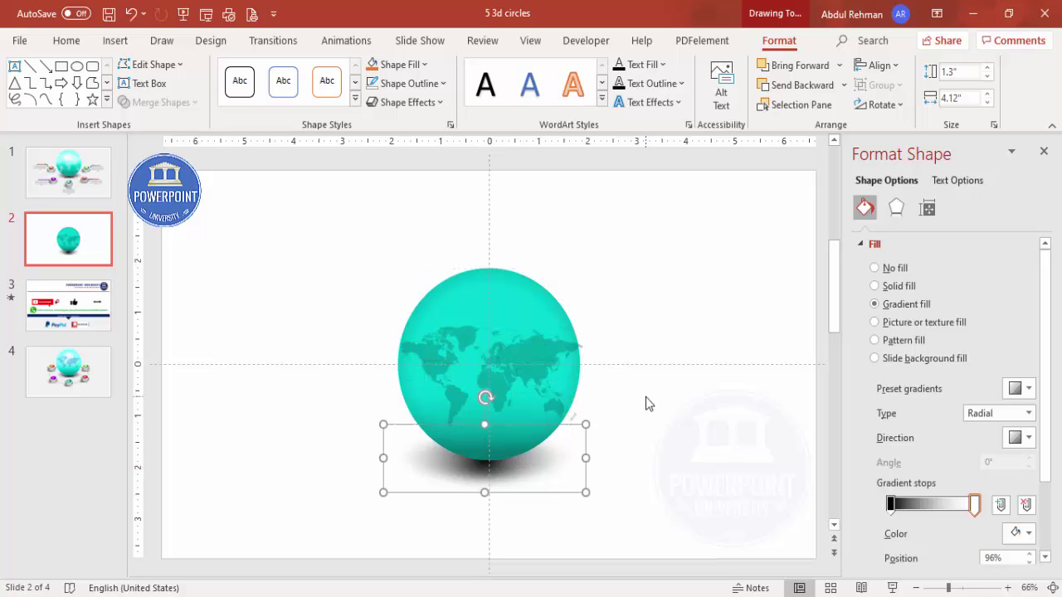
click(646, 397)
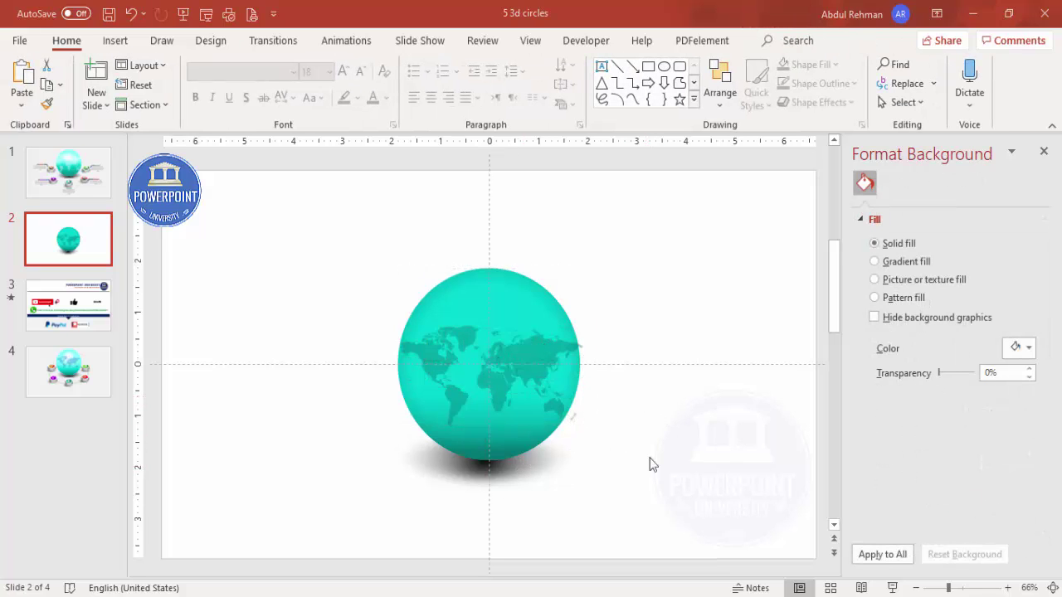
Step: Group the globe, map and shadow and move the group higher on the slide
drag(251, 220, 735, 591)
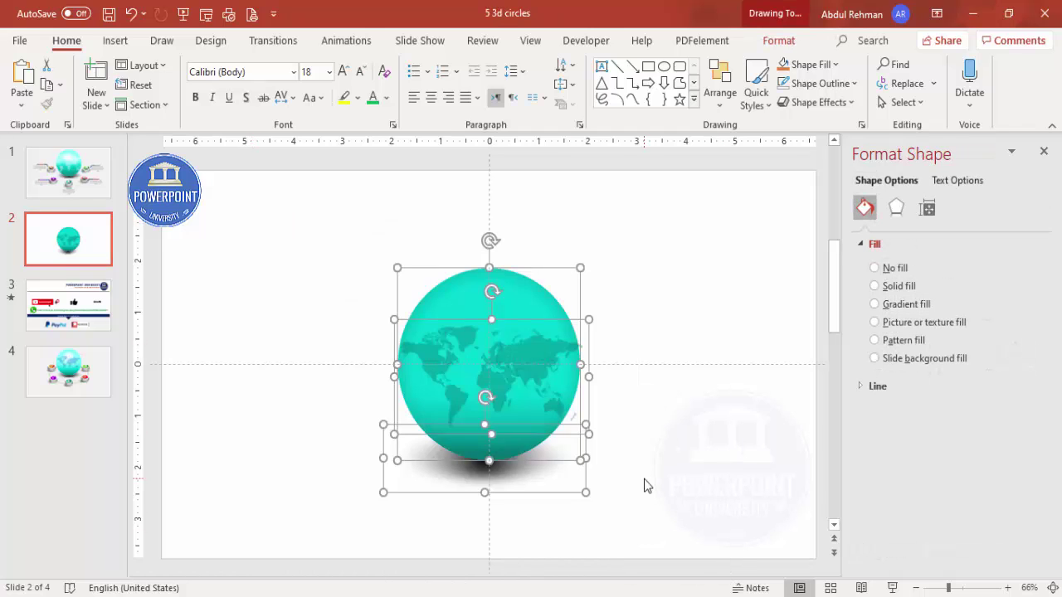
key(ctrl+g)
drag(526, 429, 523, 368)
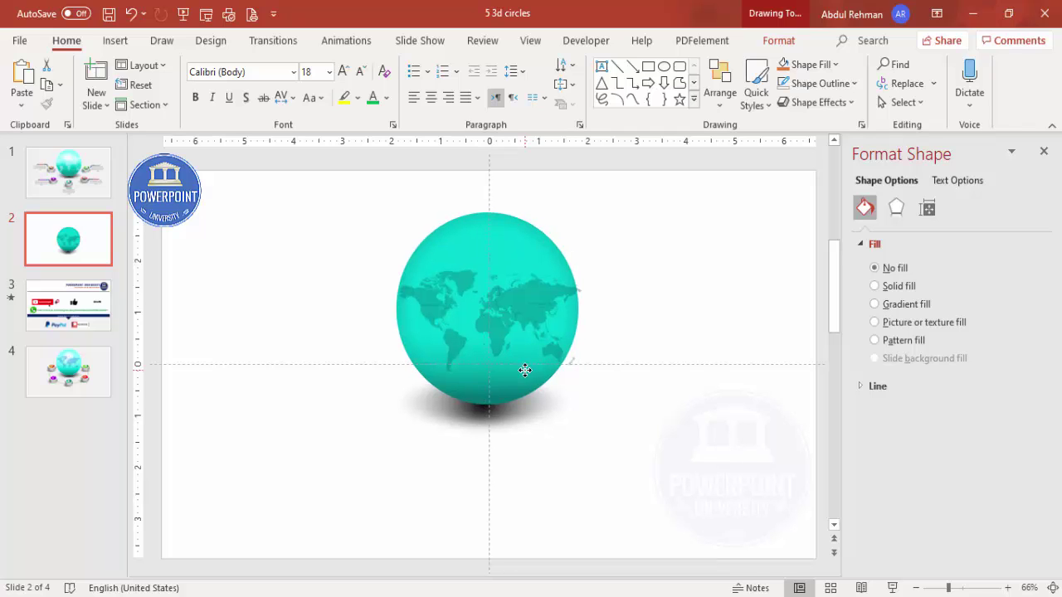
click(627, 308)
click(116, 40)
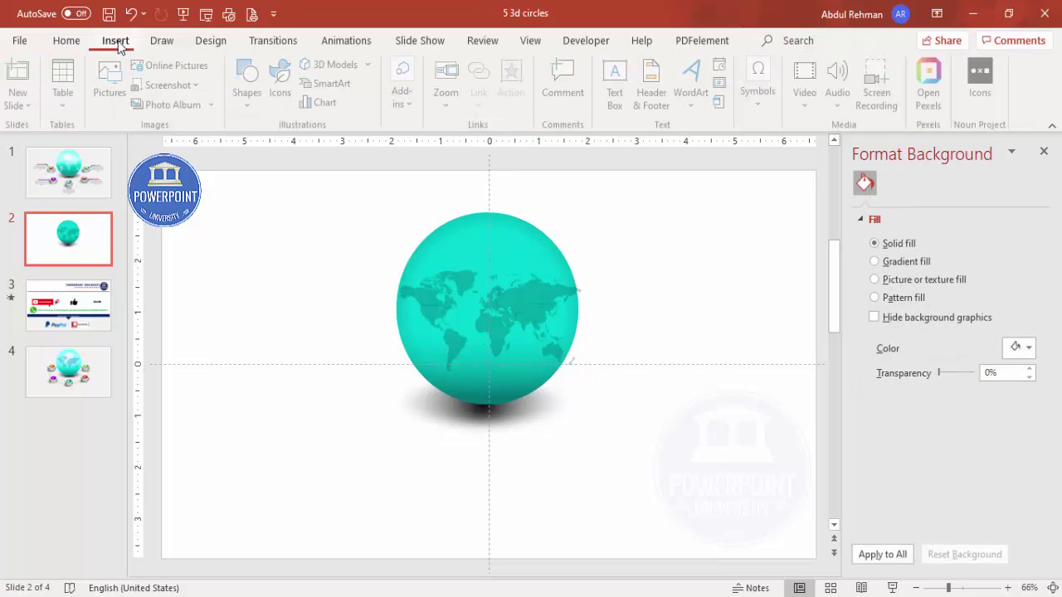
Step: Draw a large oval across the globe's lower half
click(250, 96)
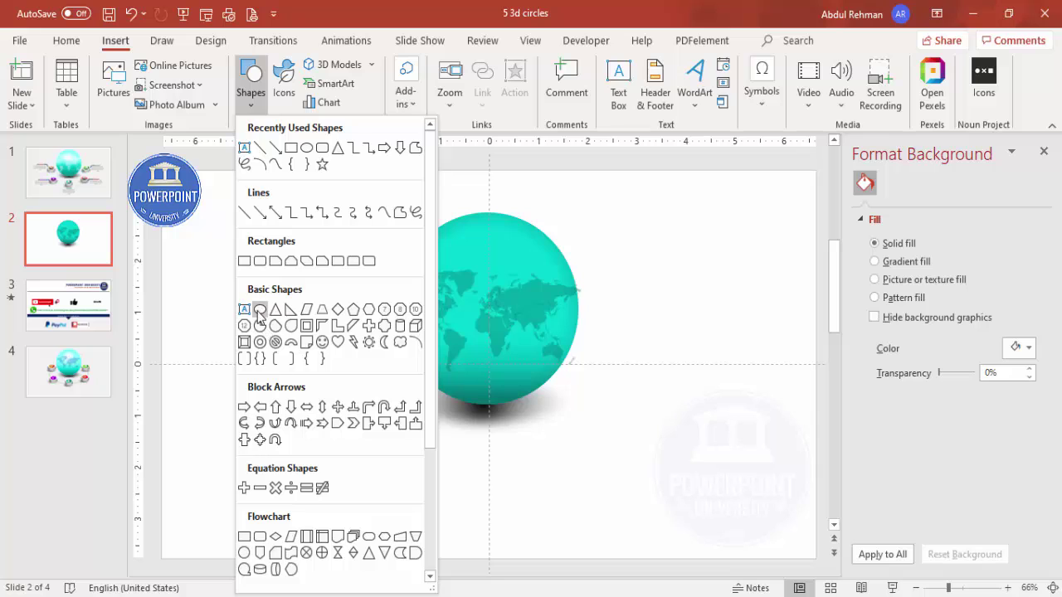
click(258, 312)
drag(259, 301, 672, 504)
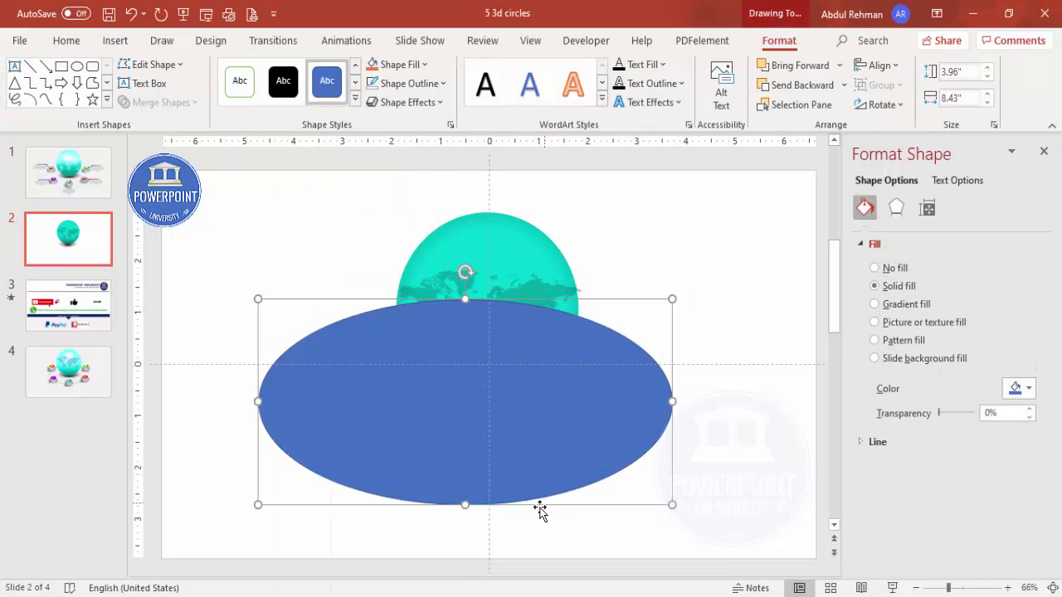
drag(532, 506, 557, 505)
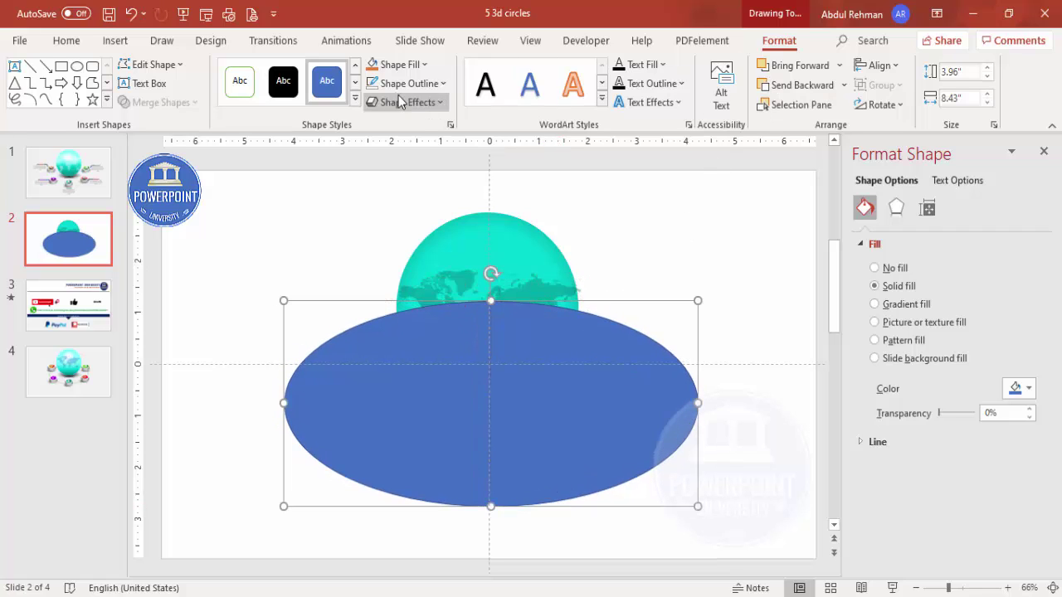
Step: Give the ellipse a dark grey 4 pt outline and no fill
click(440, 85)
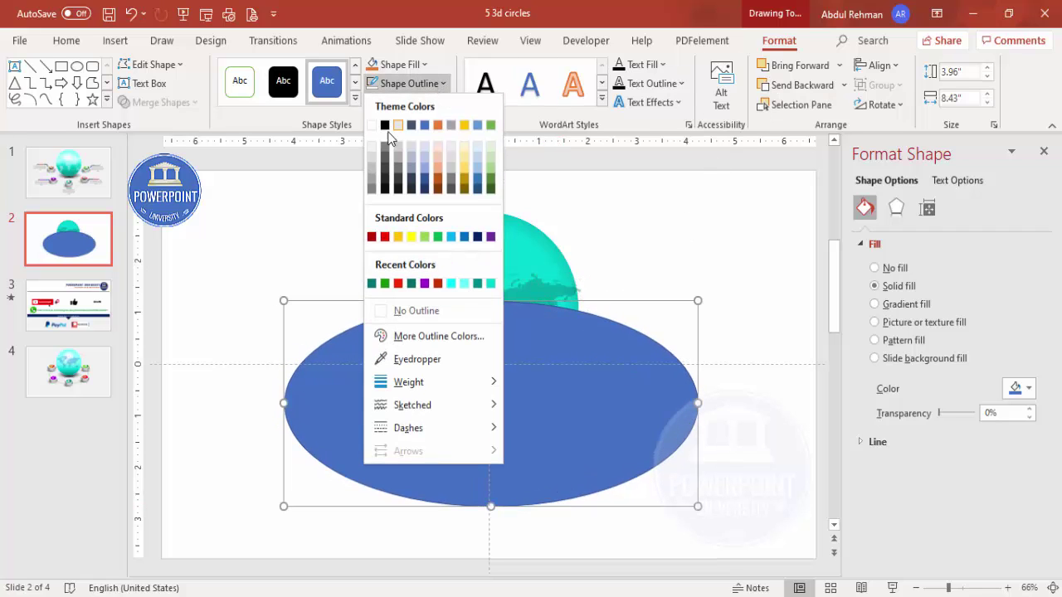
click(371, 189)
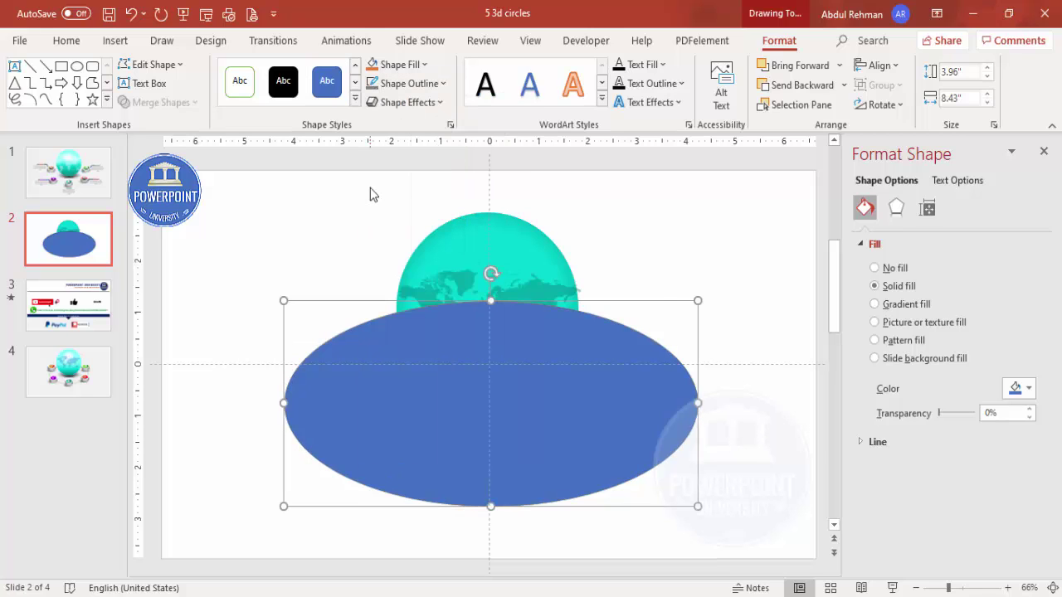
click(863, 444)
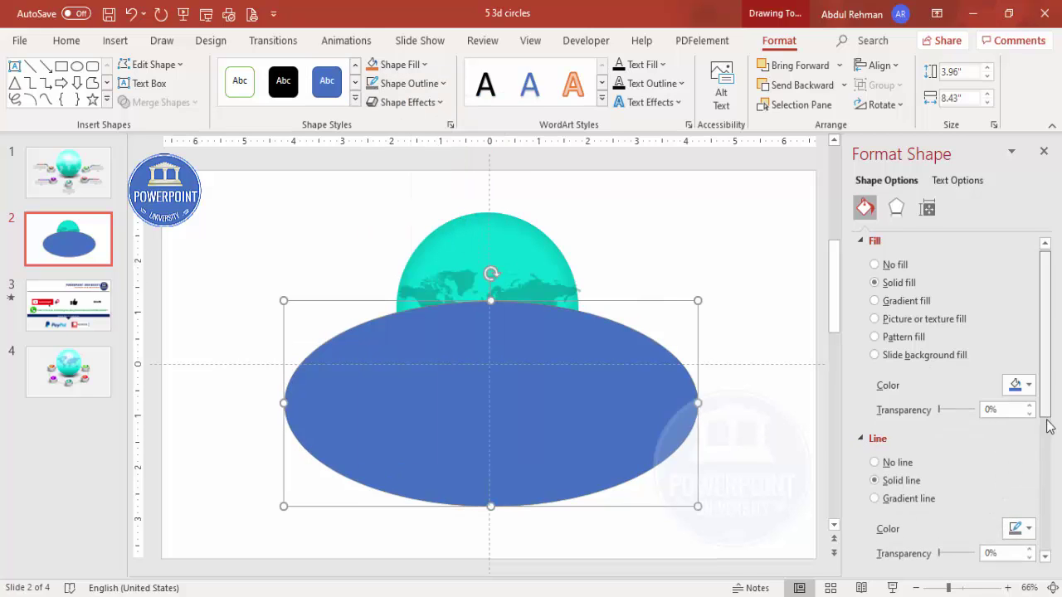
drag(1047, 428, 1050, 467)
click(1030, 461)
click(1030, 462)
click(1031, 461)
click(1031, 461)
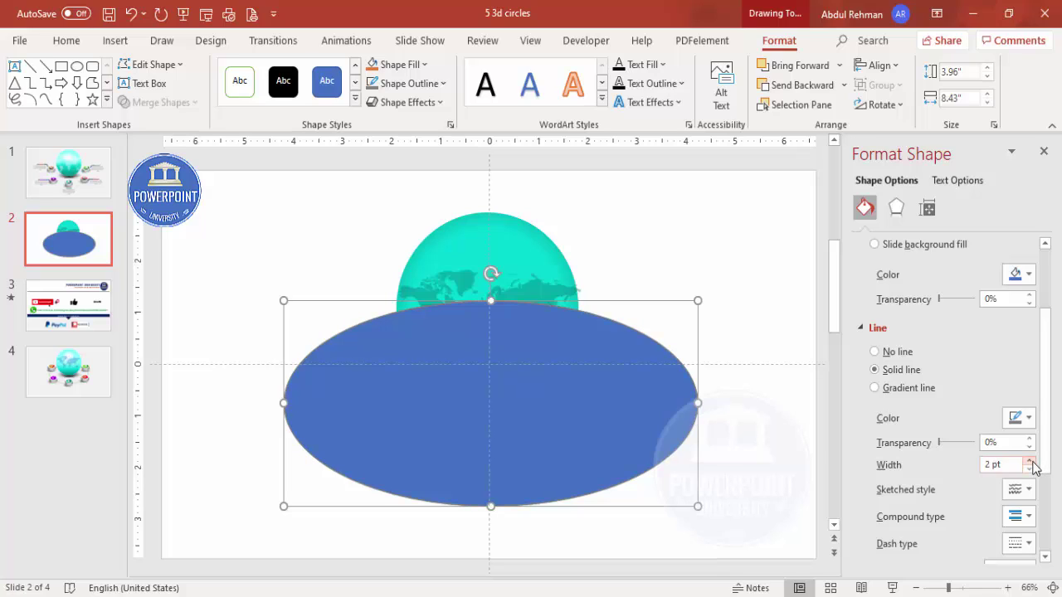
click(1031, 461)
click(1030, 461)
click(419, 71)
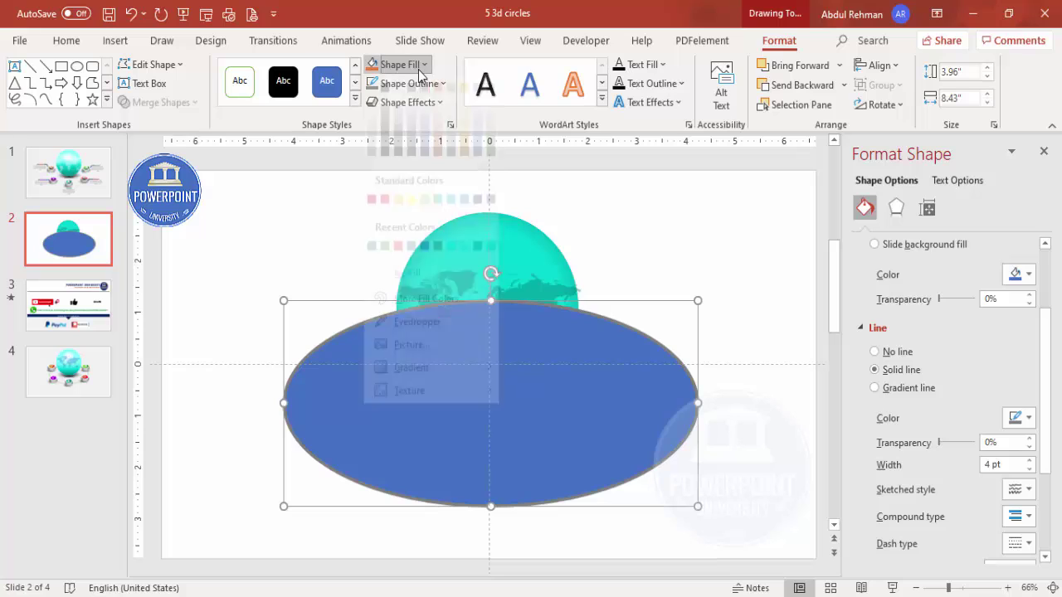
click(417, 291)
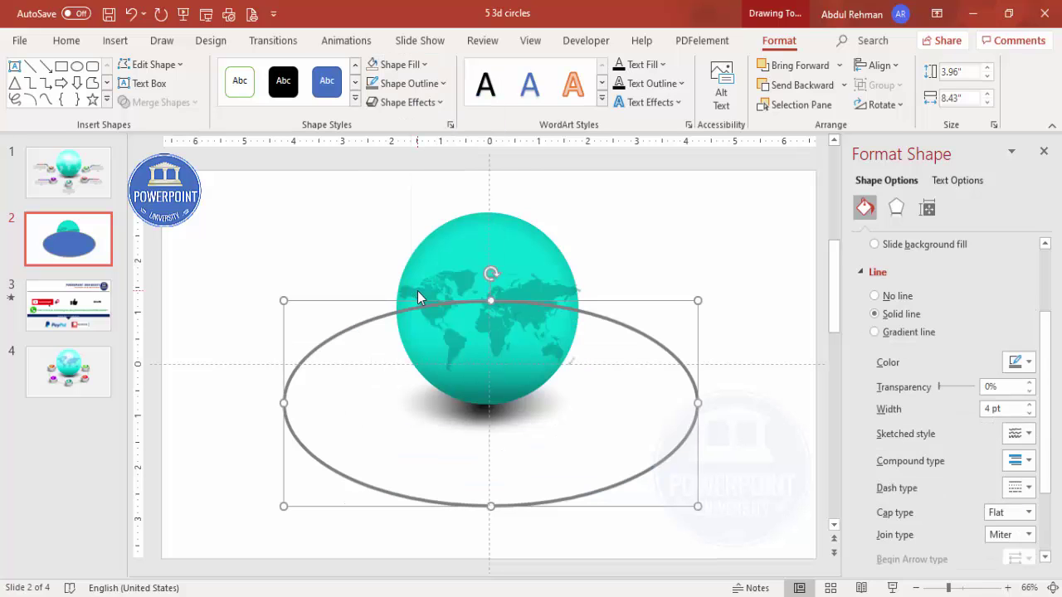
Step: Resize the ring to 3.51" × 7.46", centre it on the globe's base and send it to back
drag(284, 300, 331, 324)
drag(677, 329, 649, 307)
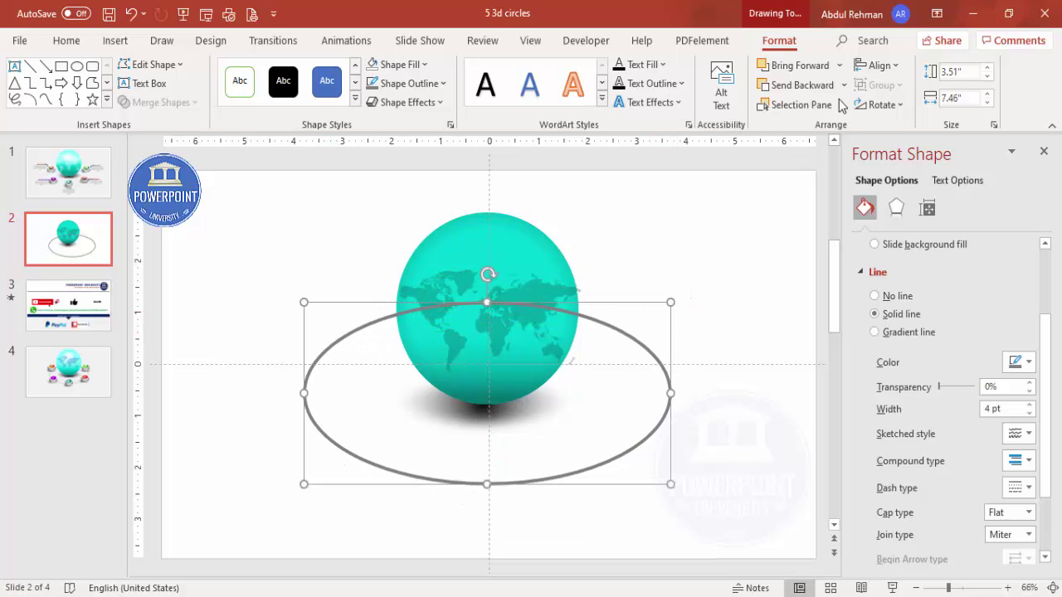
click(845, 85)
click(835, 128)
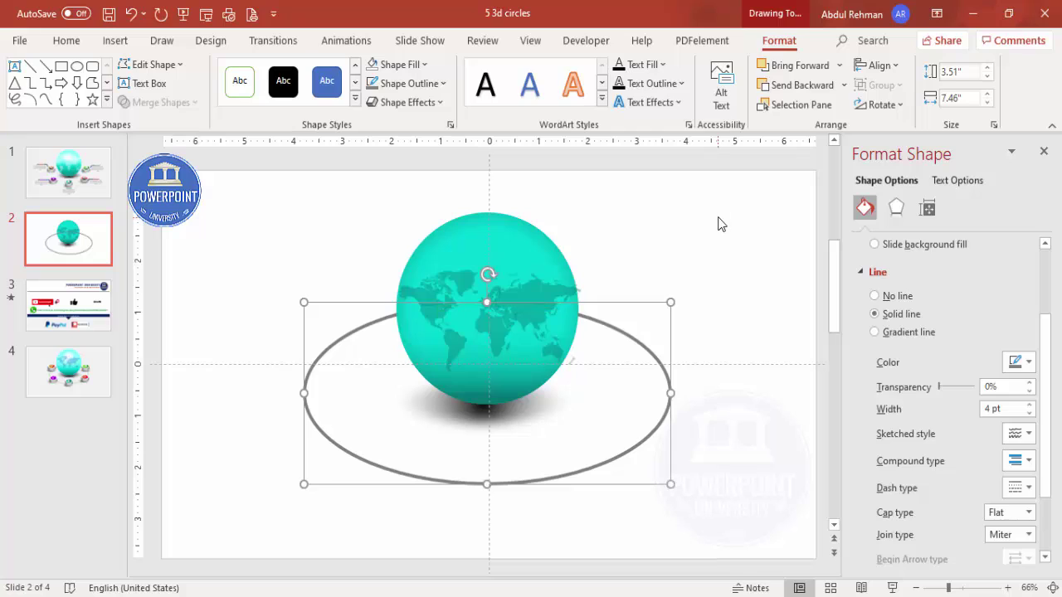
click(722, 210)
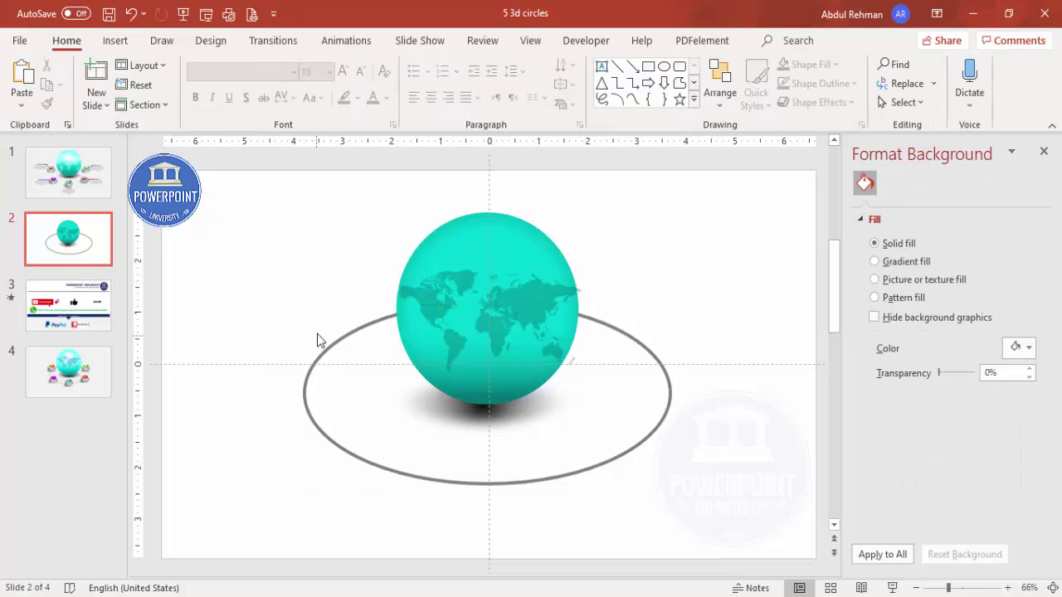
Step: Draw a small outline-free circle left of the globe
click(116, 41)
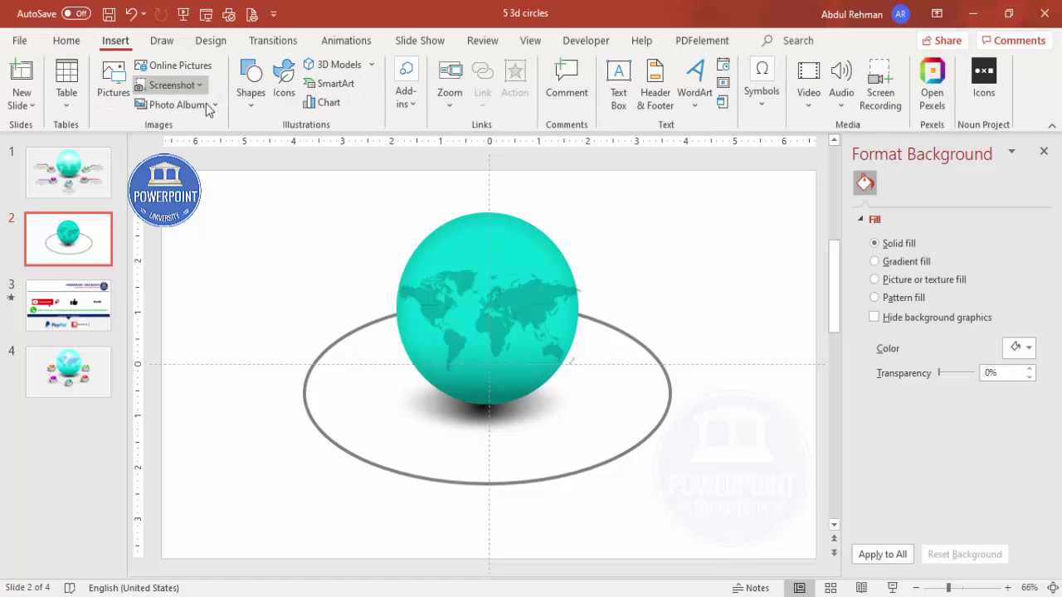
click(249, 109)
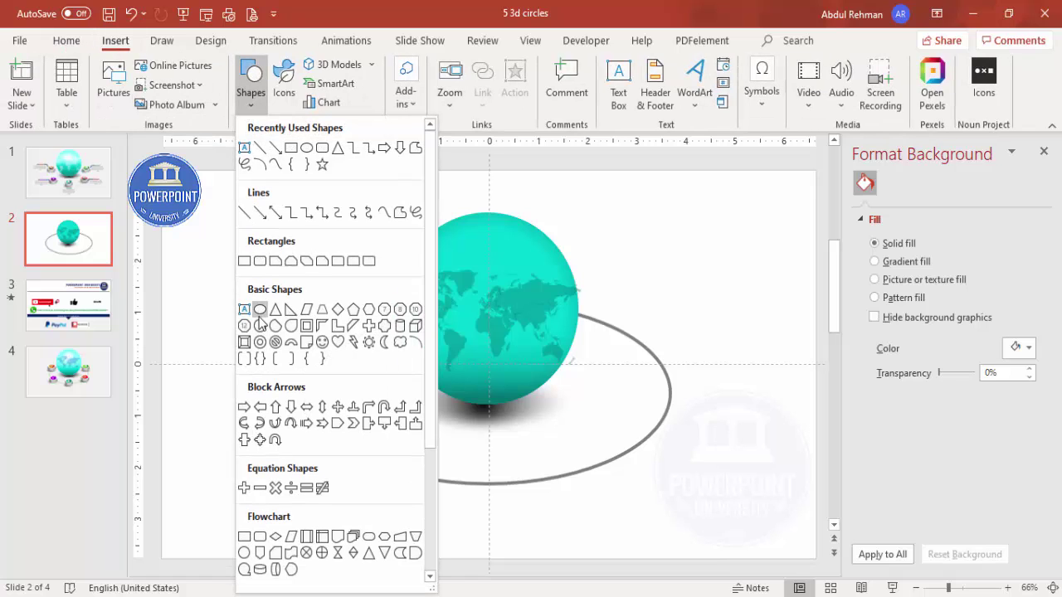
click(259, 310)
drag(304, 329, 366, 388)
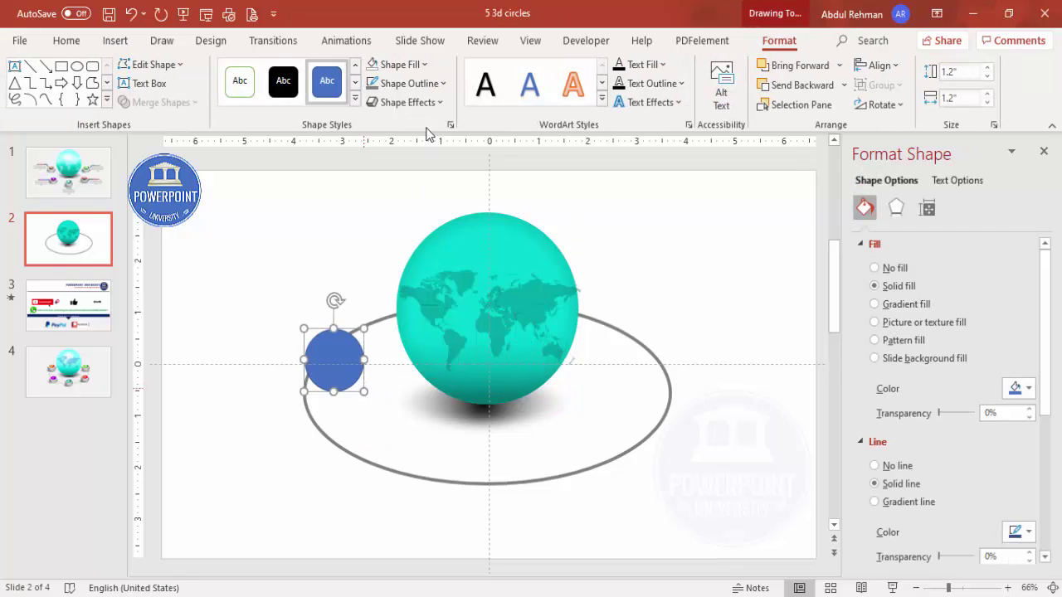
click(425, 87)
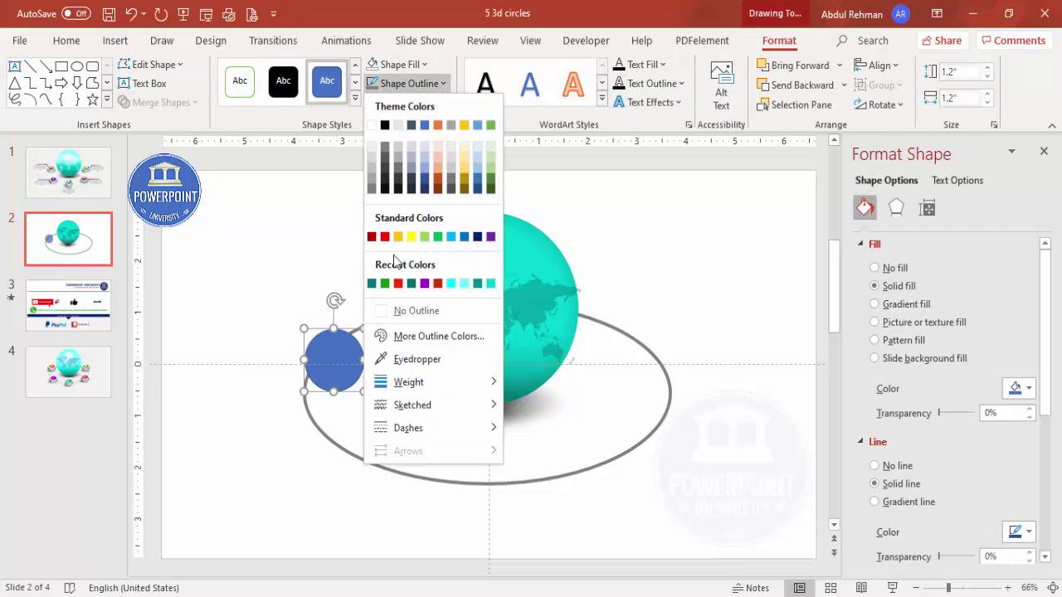
click(409, 310)
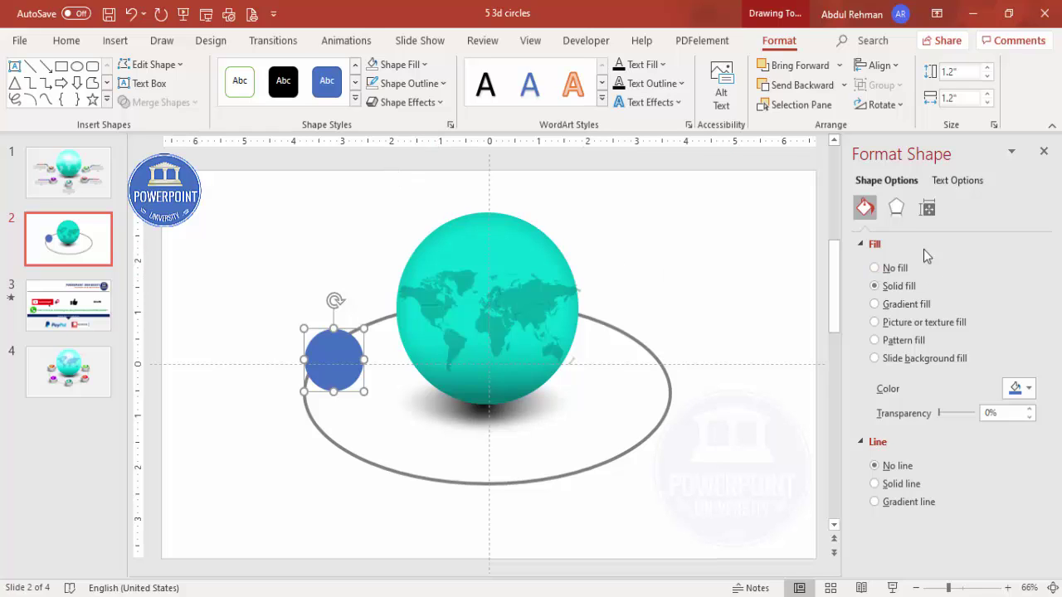
Step: Tilt the circle with Isometric: Top Up, give it 25 pt depth, and place it on the ring's left edge
click(898, 210)
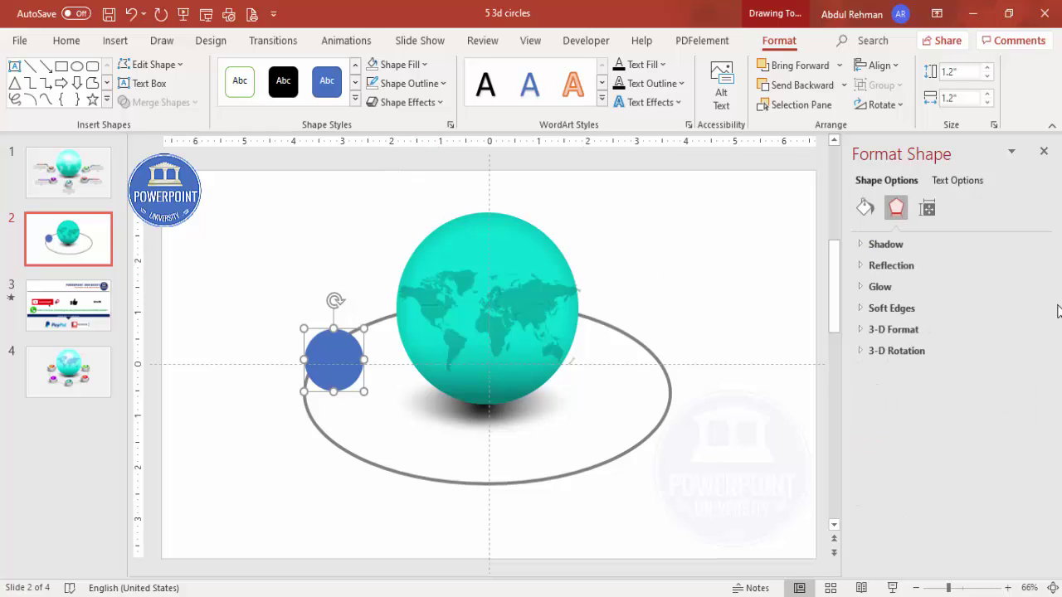
click(926, 352)
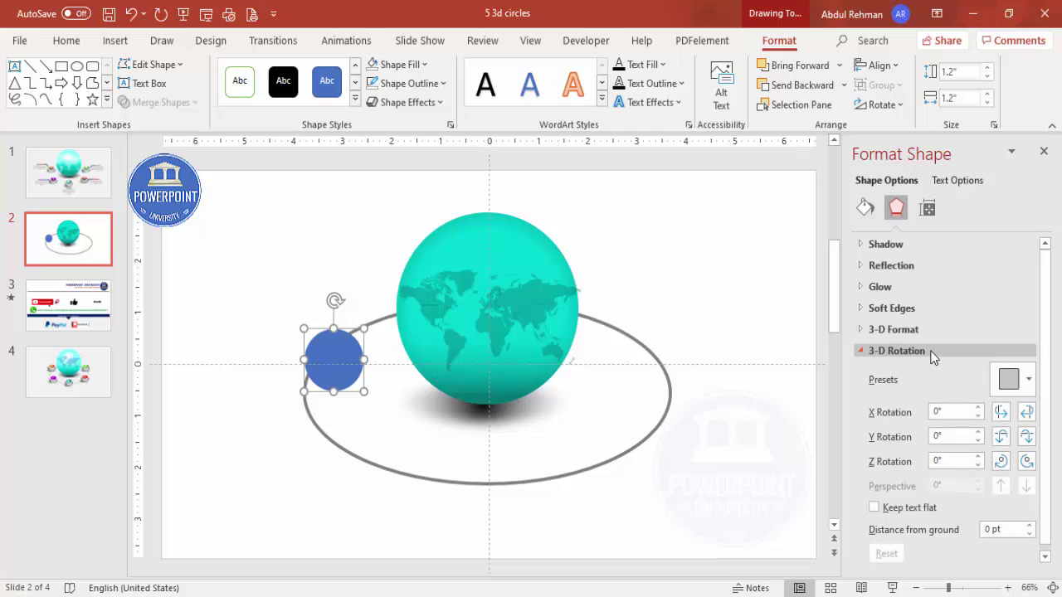
click(1012, 380)
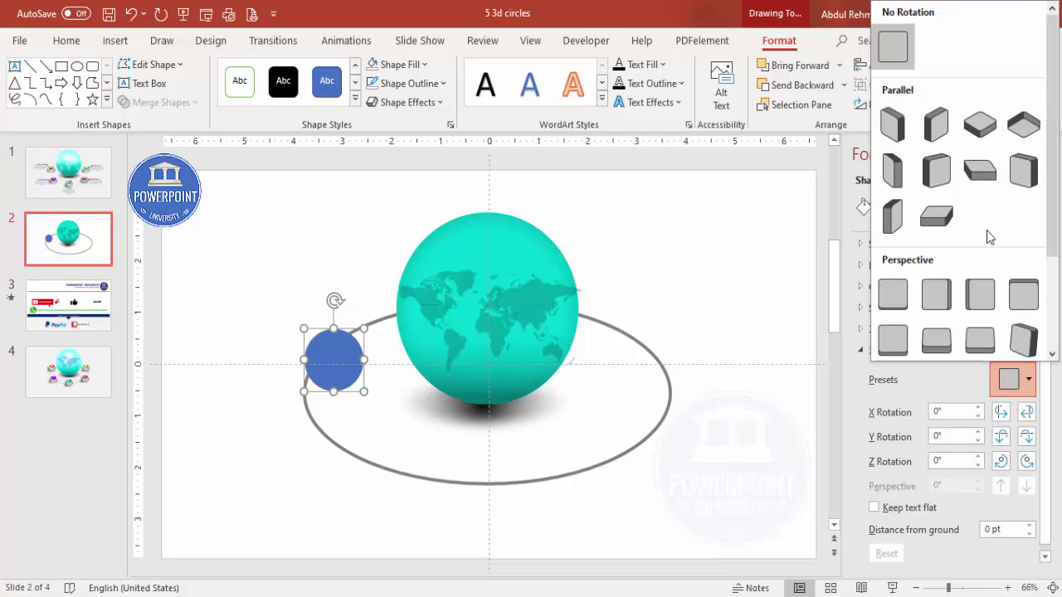
click(981, 126)
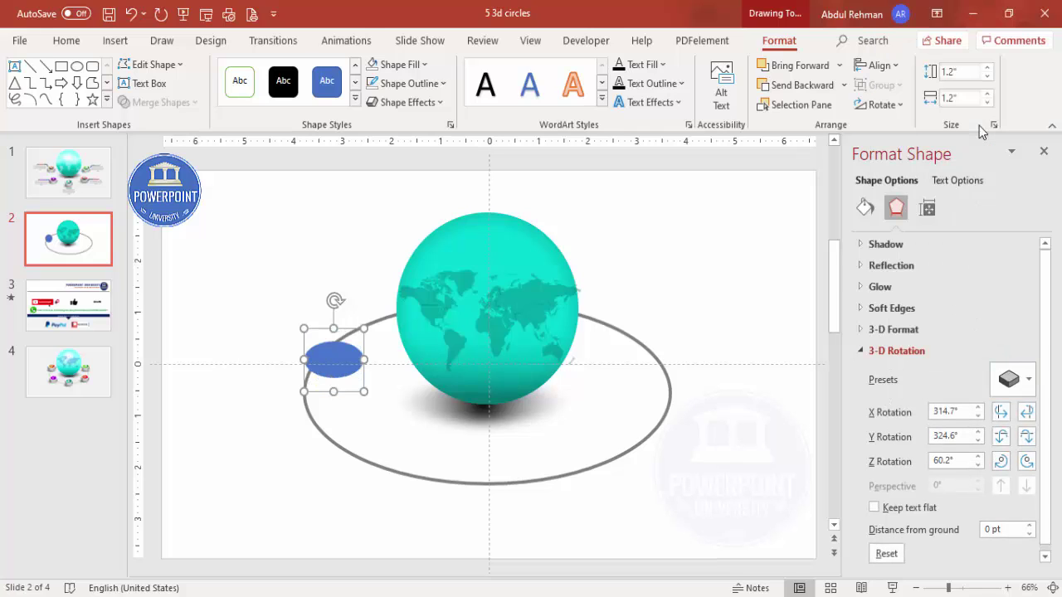
click(922, 329)
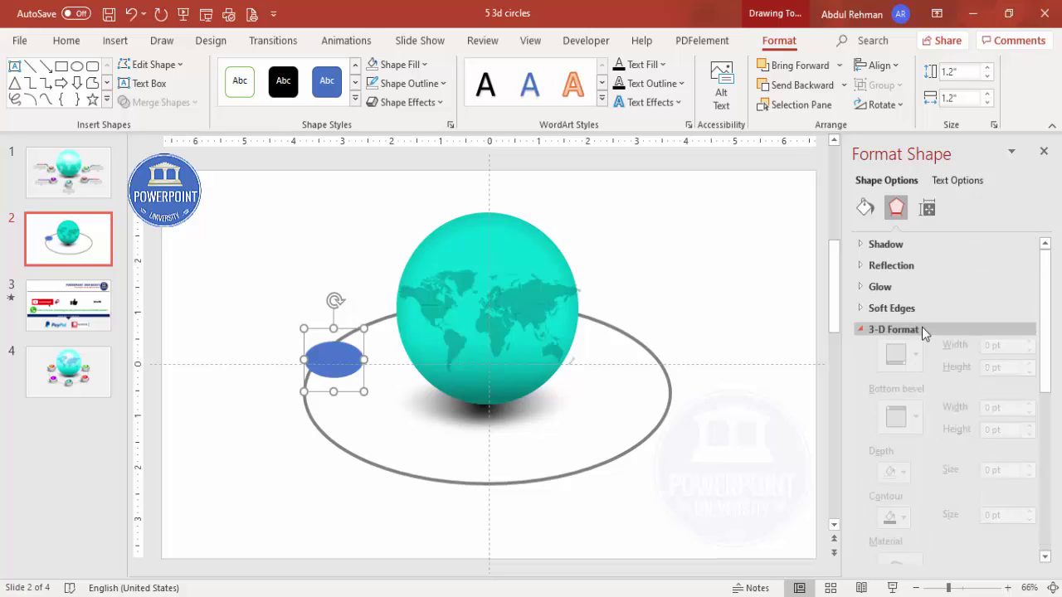
click(1009, 493)
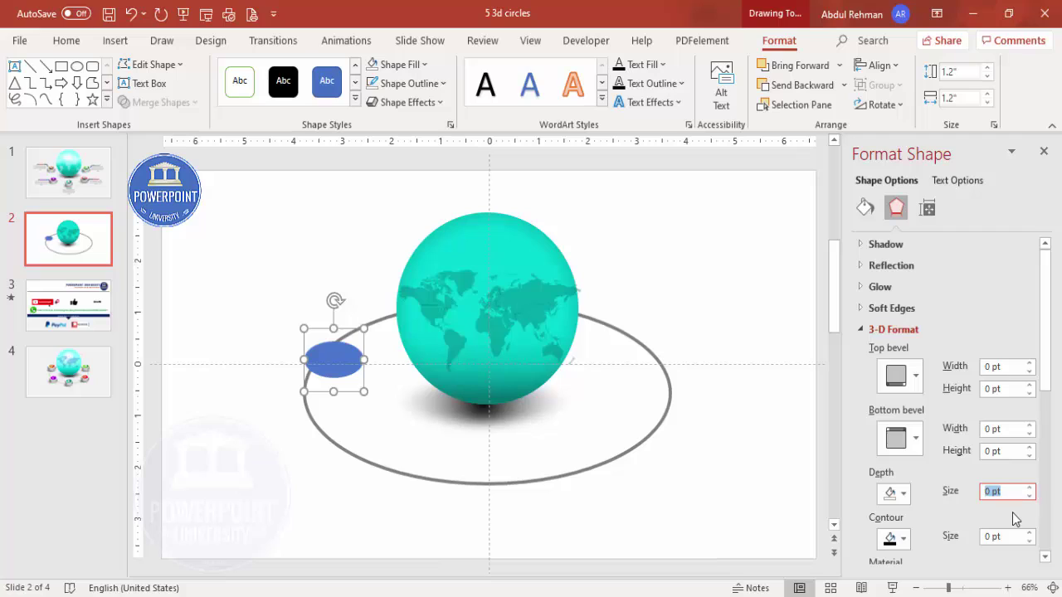
text(25)
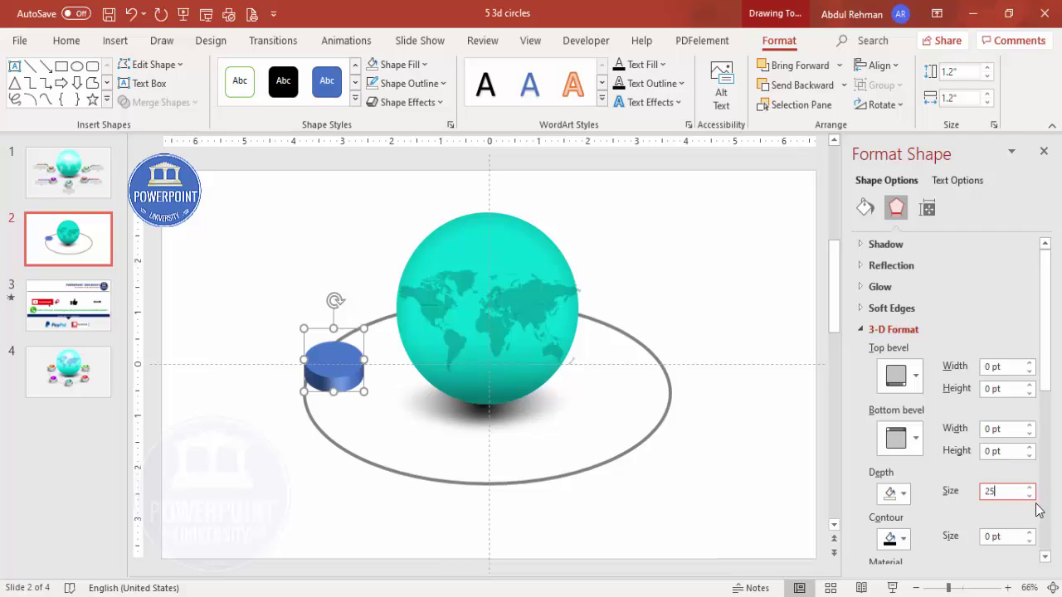
drag(346, 372, 329, 362)
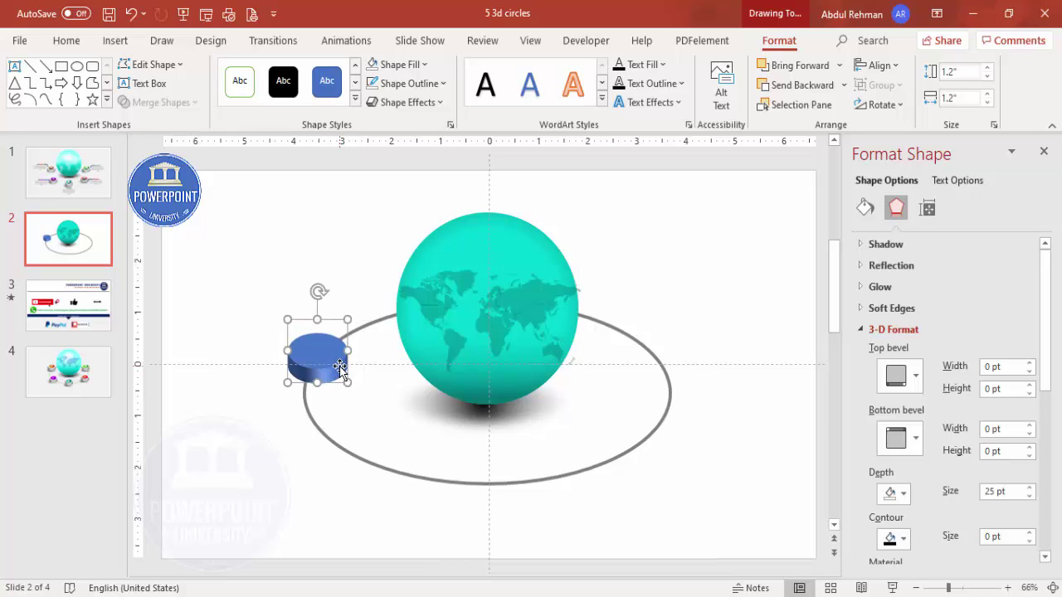
Step: Duplicate the disc, shrink the copy to 0.89 inches and flatten its depth
key(ctrl+d)
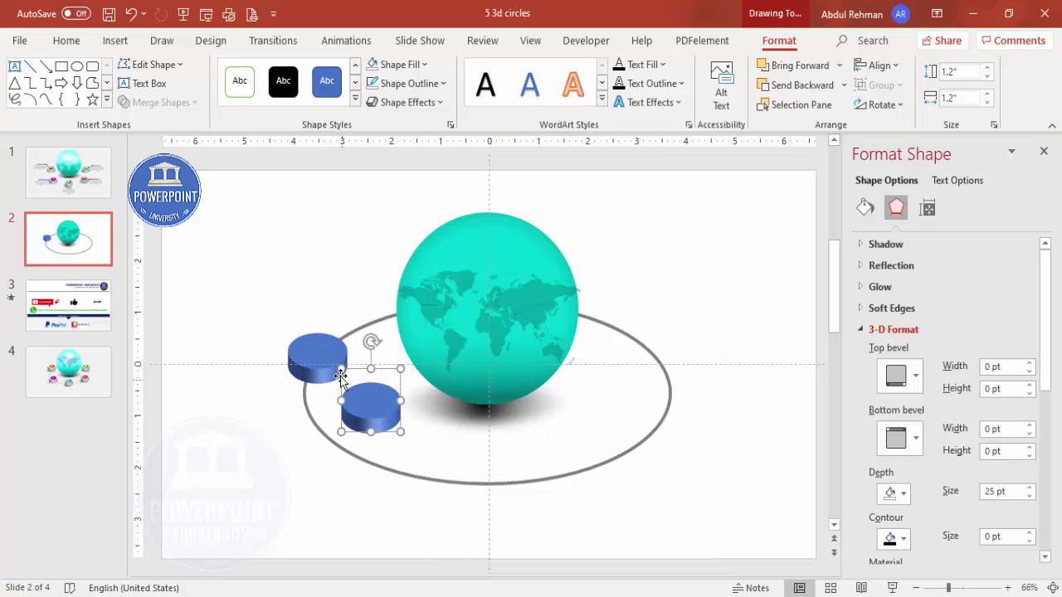
drag(339, 370, 355, 385)
click(1018, 492)
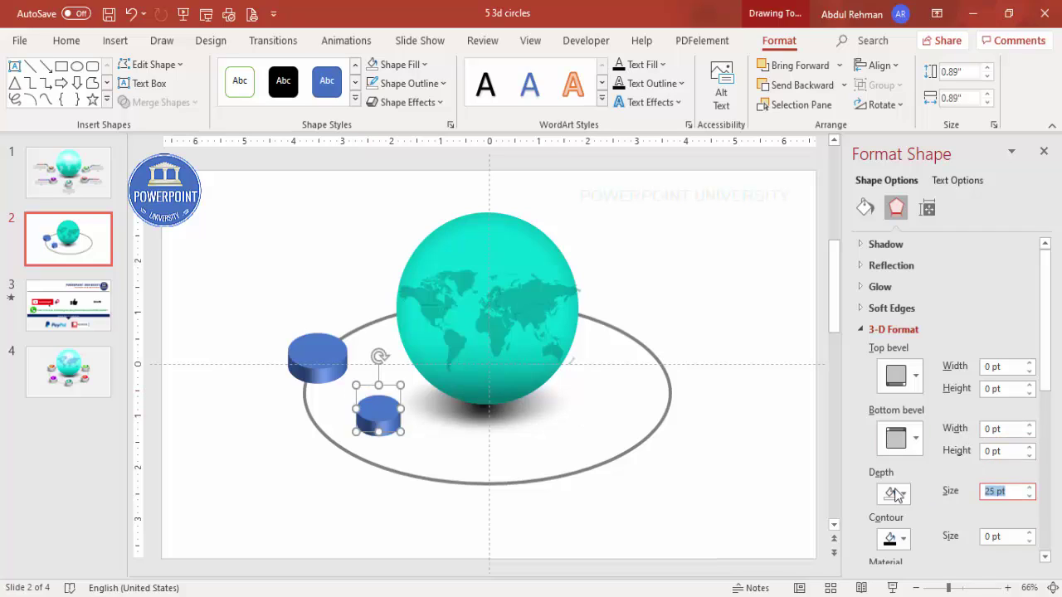
Step: Give the small oval a gradient fill with a dark red left stop
text(0)
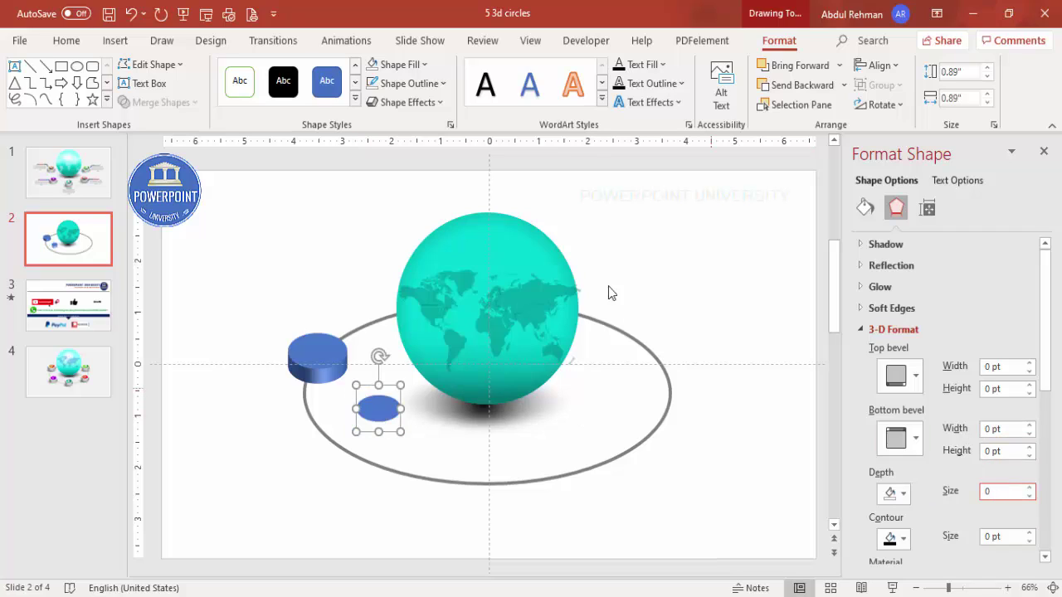
click(865, 208)
click(906, 304)
click(890, 504)
click(1020, 534)
click(962, 499)
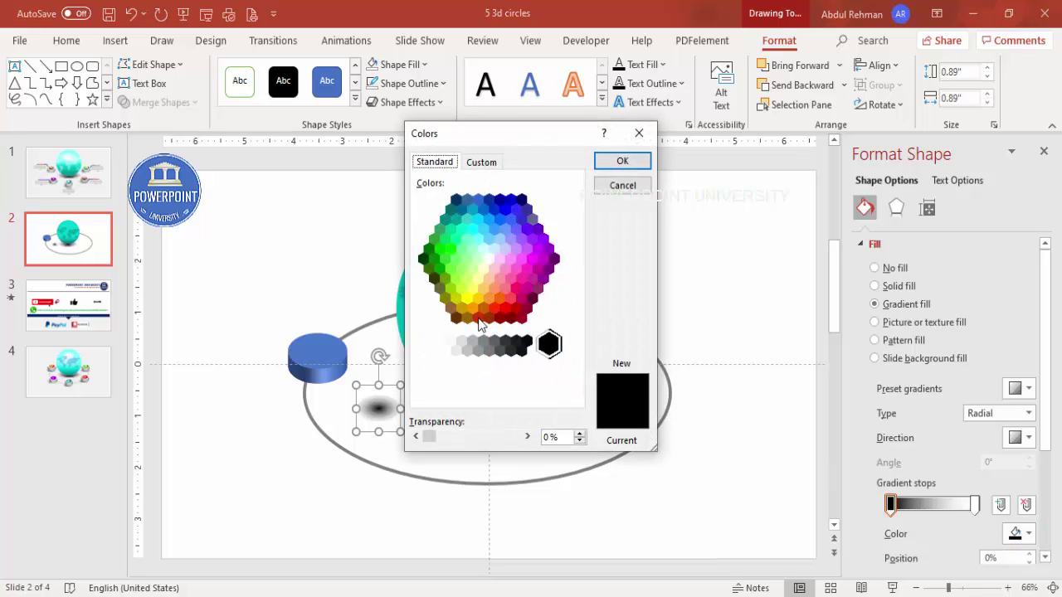
click(478, 320)
click(624, 161)
Step: Set the gradient's right stop to orange
click(975, 504)
click(1022, 534)
click(959, 493)
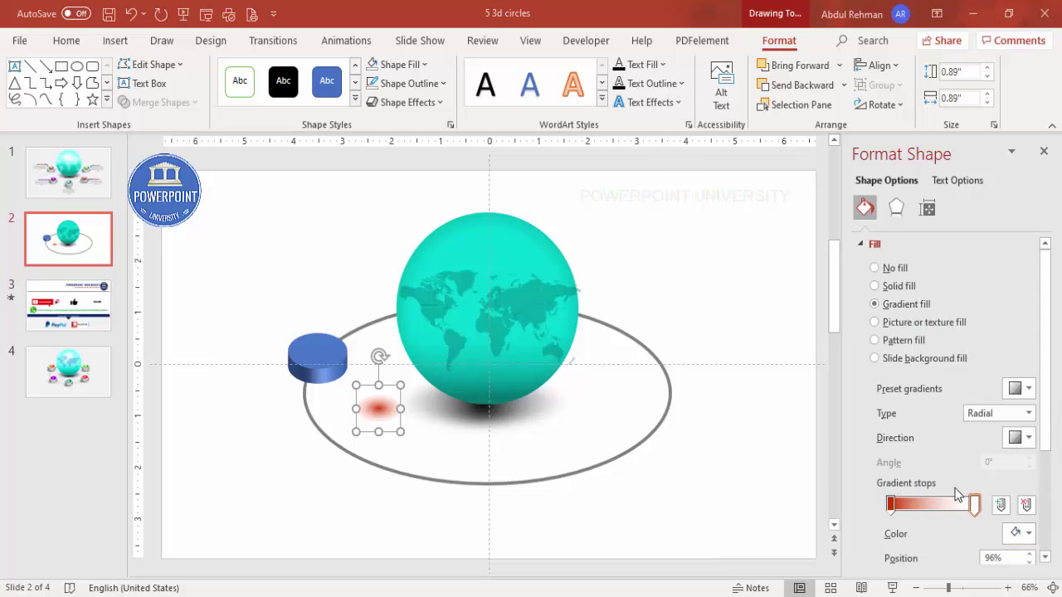
click(466, 298)
click(472, 308)
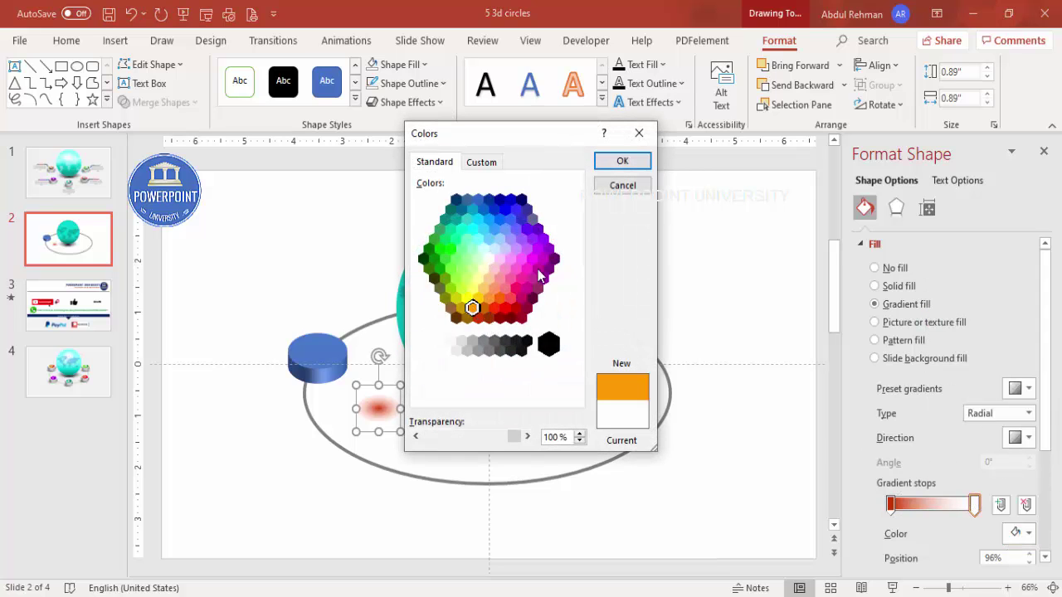
click(624, 162)
Step: Make the gradient linear at 225° with 0% transparency, and move the oval onto the cylinder's top
click(1027, 414)
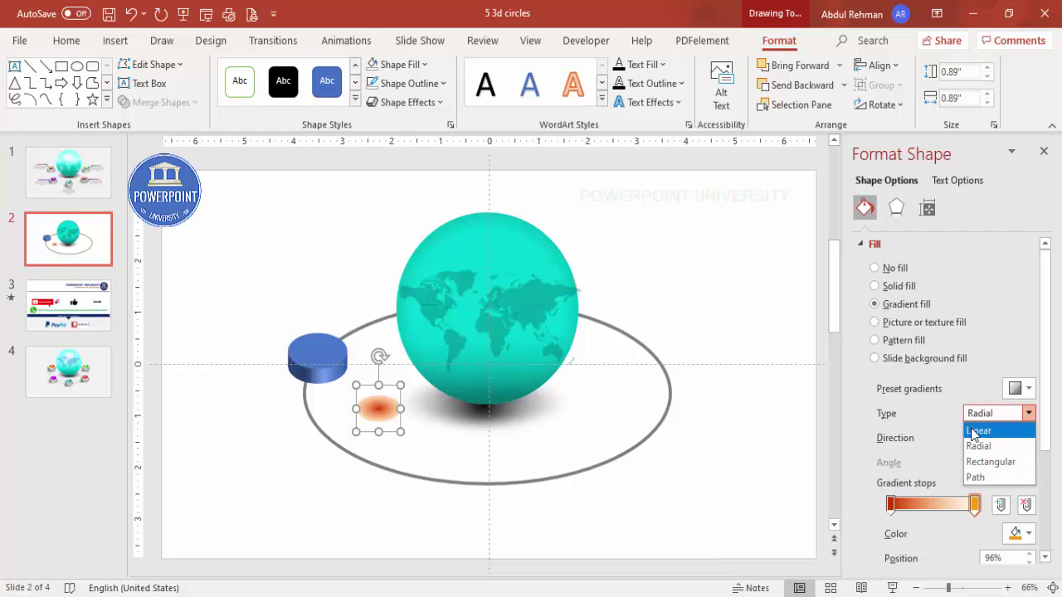
click(972, 428)
click(1020, 439)
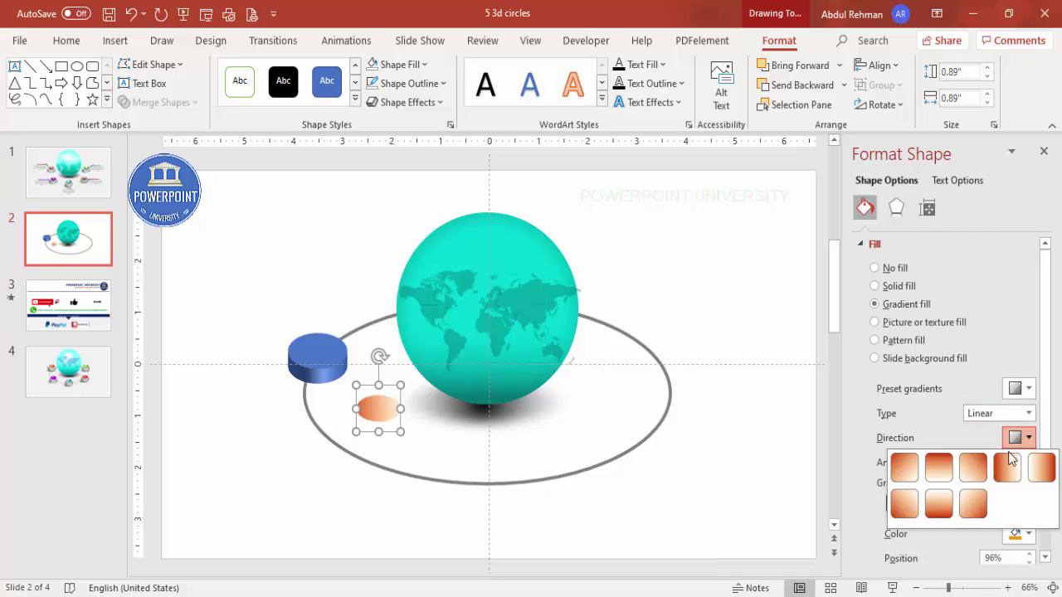
click(974, 503)
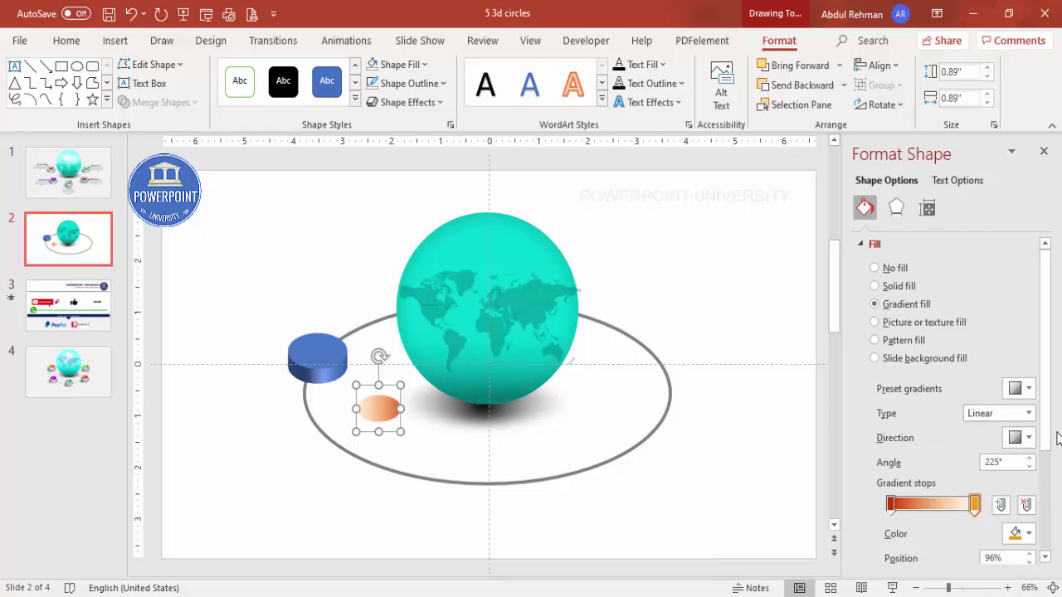
drag(1050, 429, 1048, 491)
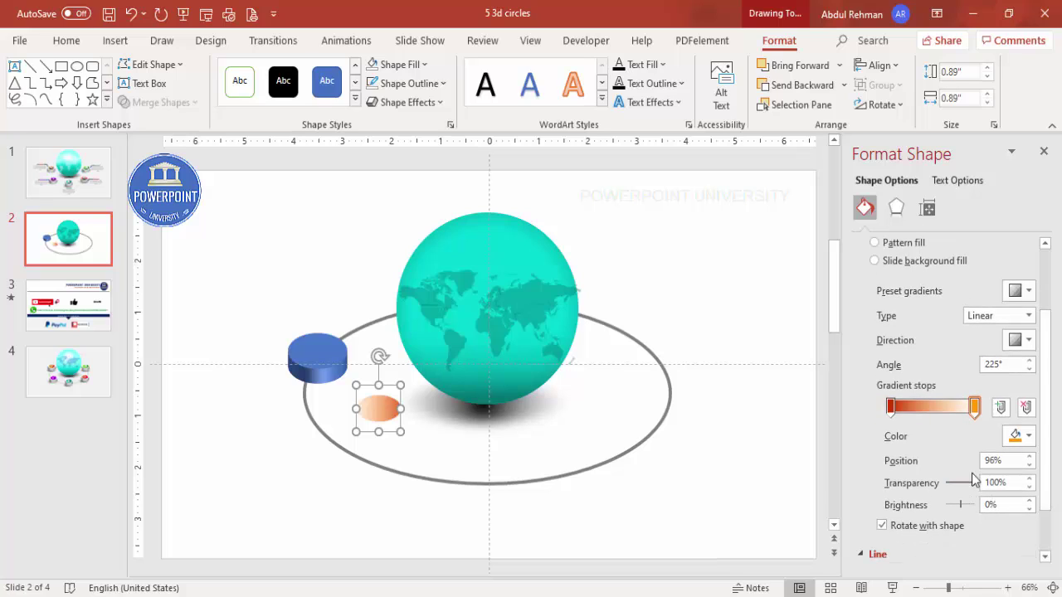
drag(976, 488, 904, 490)
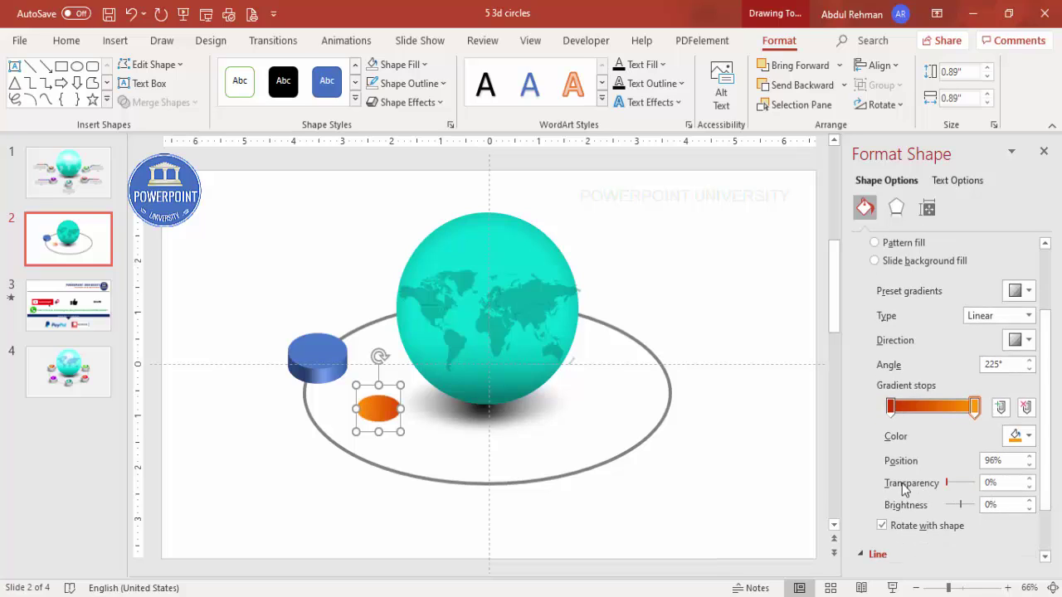
click(892, 410)
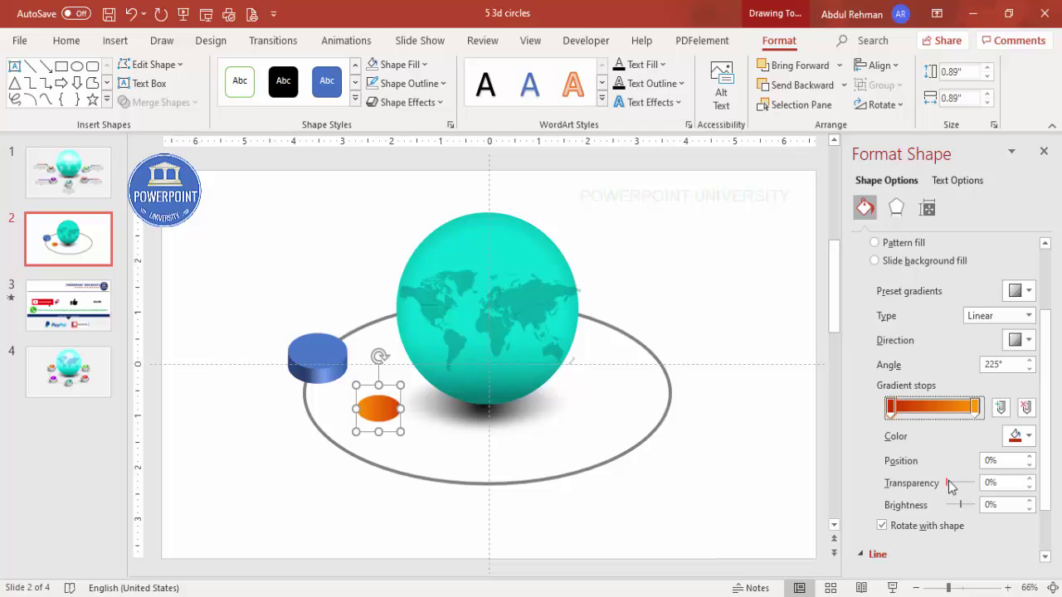
drag(378, 412, 322, 356)
click(337, 377)
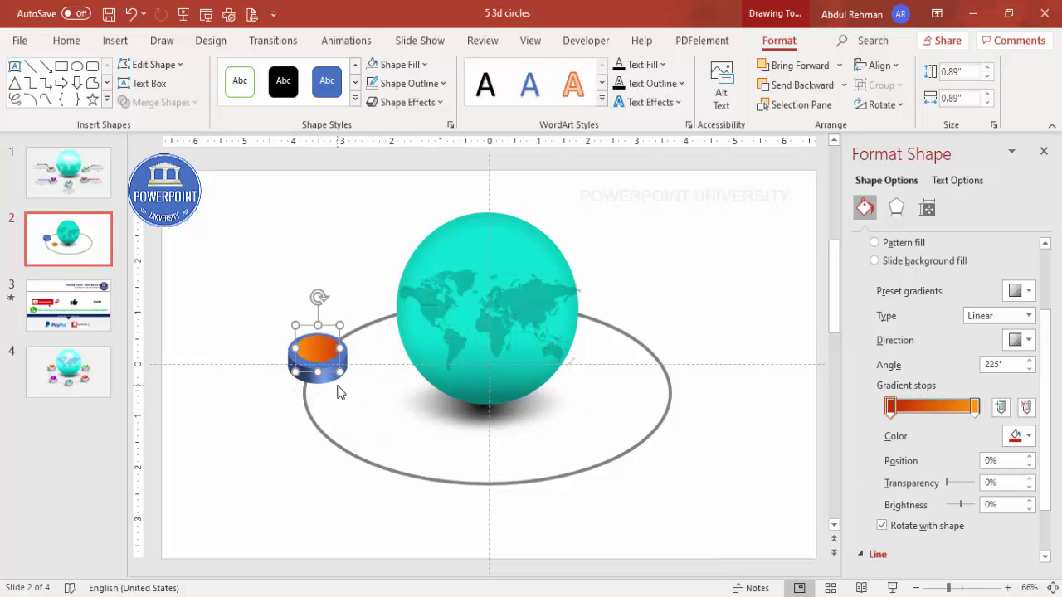
Step: Fill the cylinder body with white
click(406, 70)
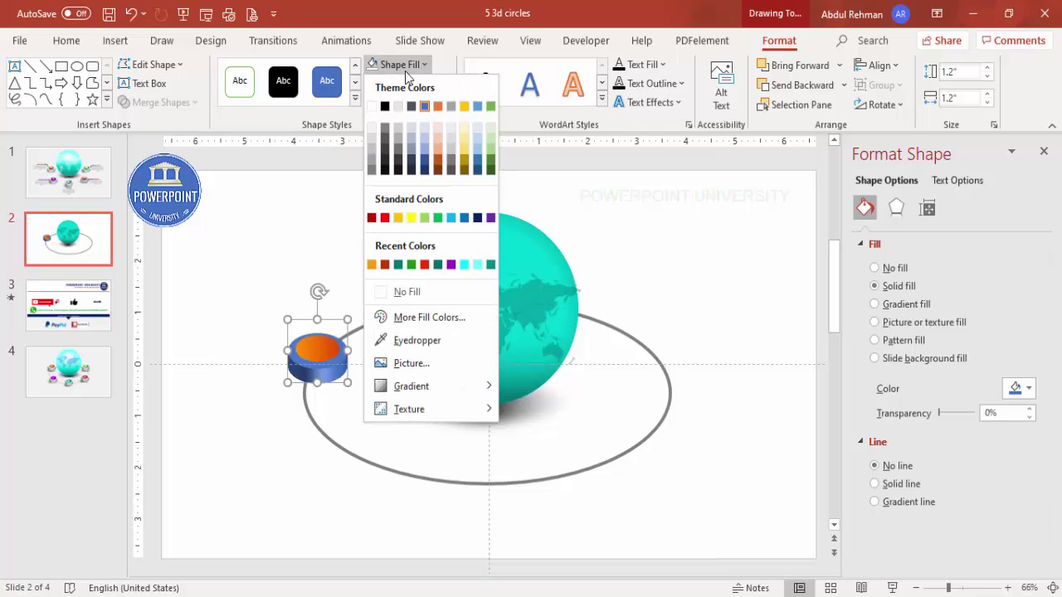
click(371, 106)
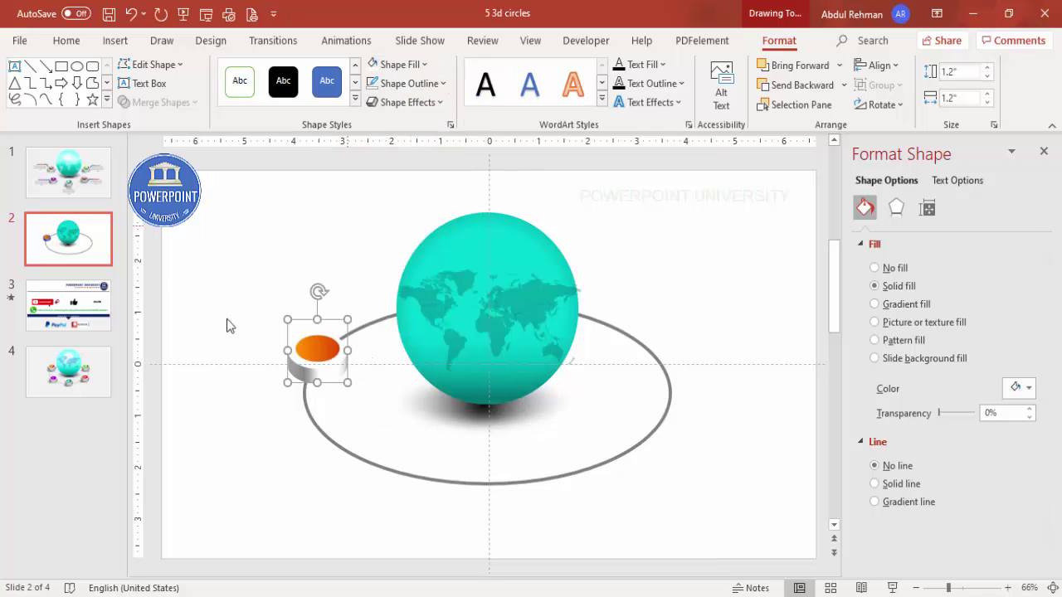
click(684, 216)
Step: Change the slide background to a solid light grey
click(1012, 347)
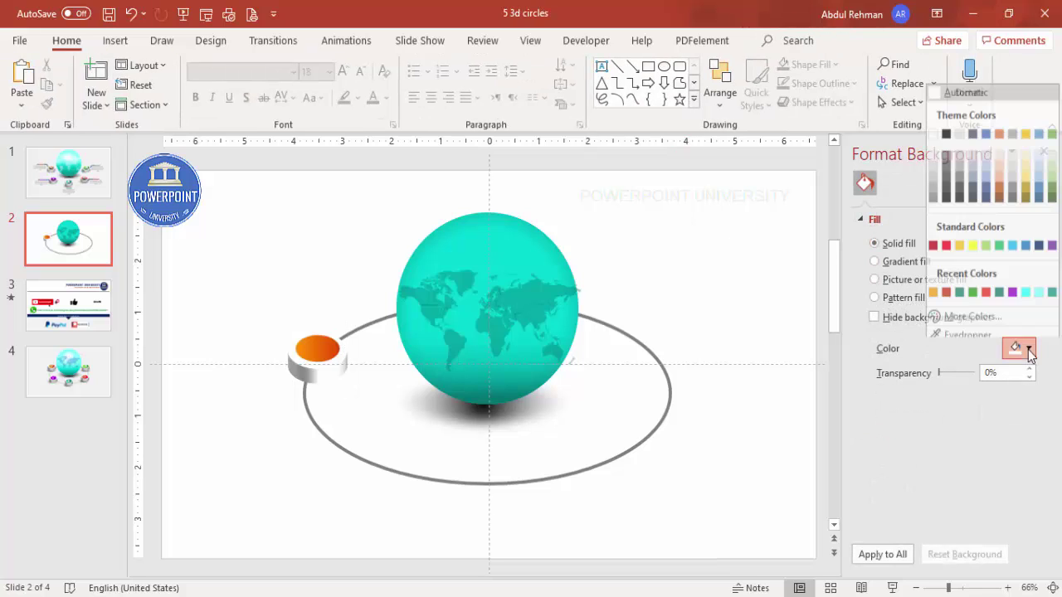
click(936, 157)
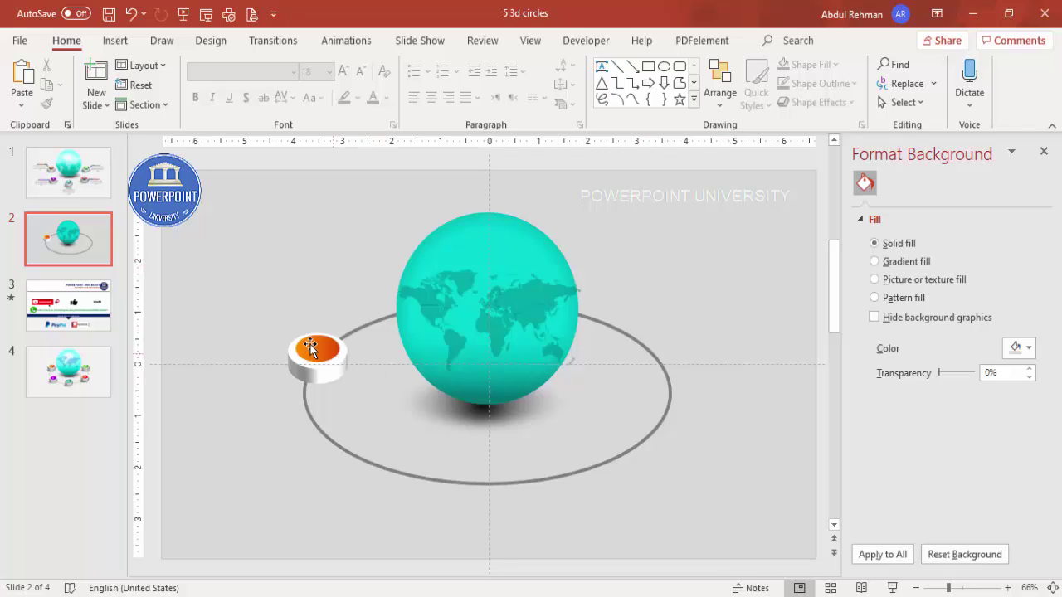
drag(244, 307, 377, 425)
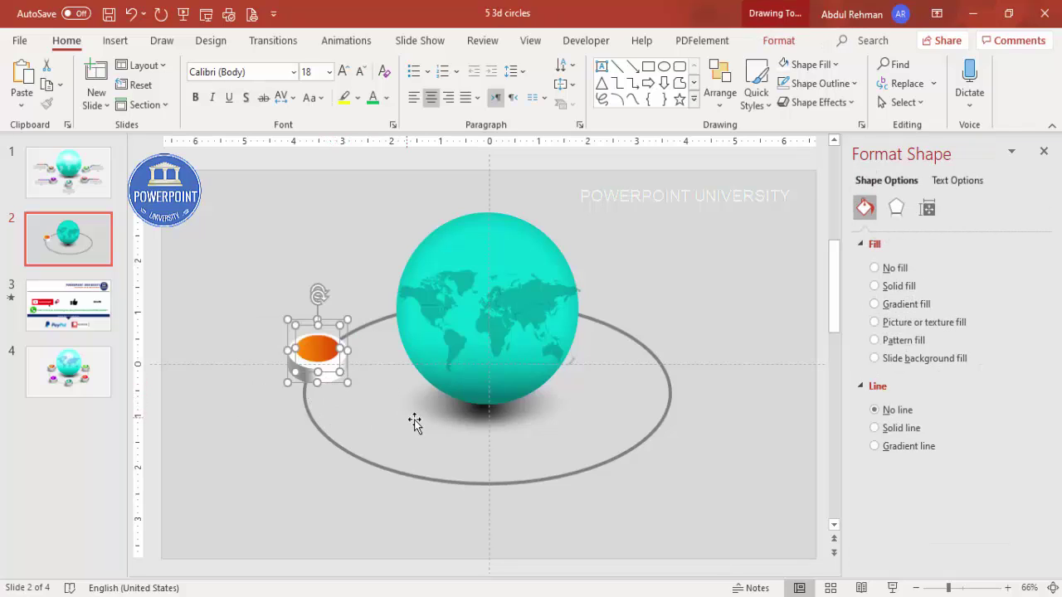
Step: Duplicate the globe's shadow ellipse and position the copy under the cylinder
click(441, 413)
click(445, 408)
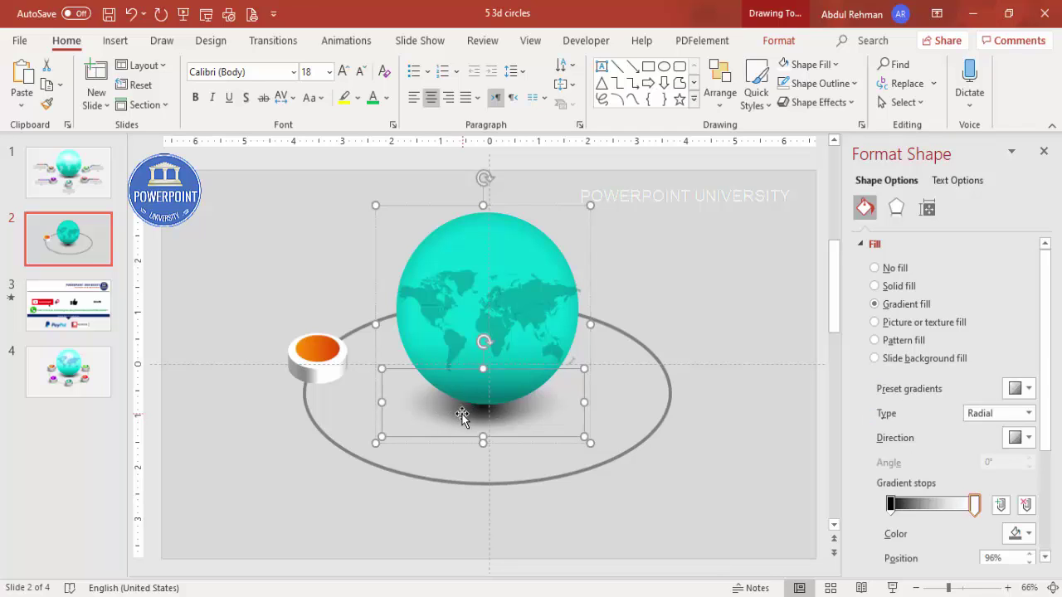
click(249, 438)
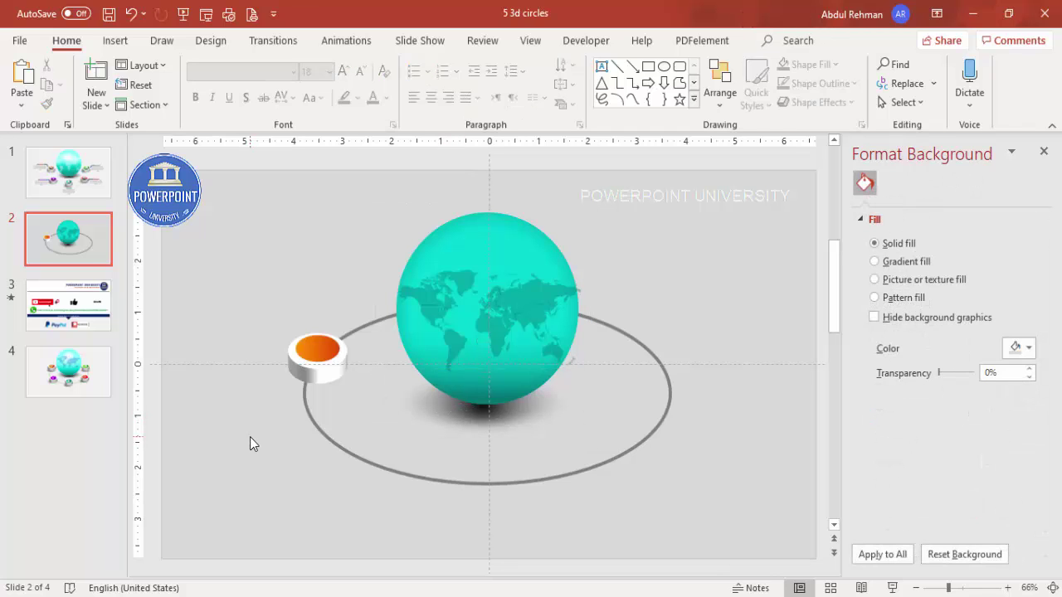
key(Tab)
drag(421, 395, 268, 455)
drag(333, 443, 320, 385)
Step: Send the shadow copy to the back, behind the cylinder
click(778, 42)
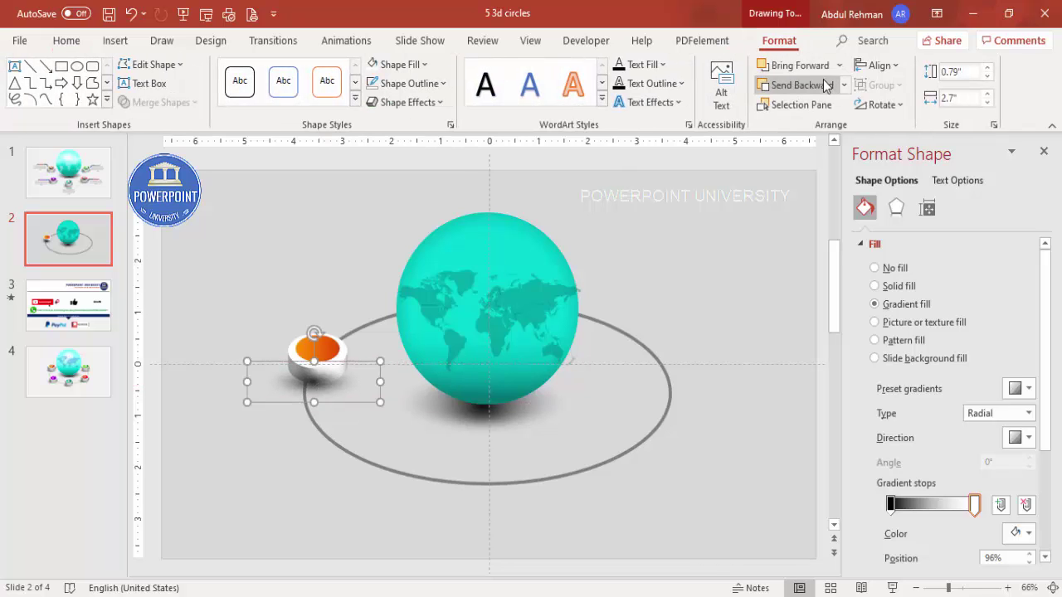
click(843, 84)
click(812, 131)
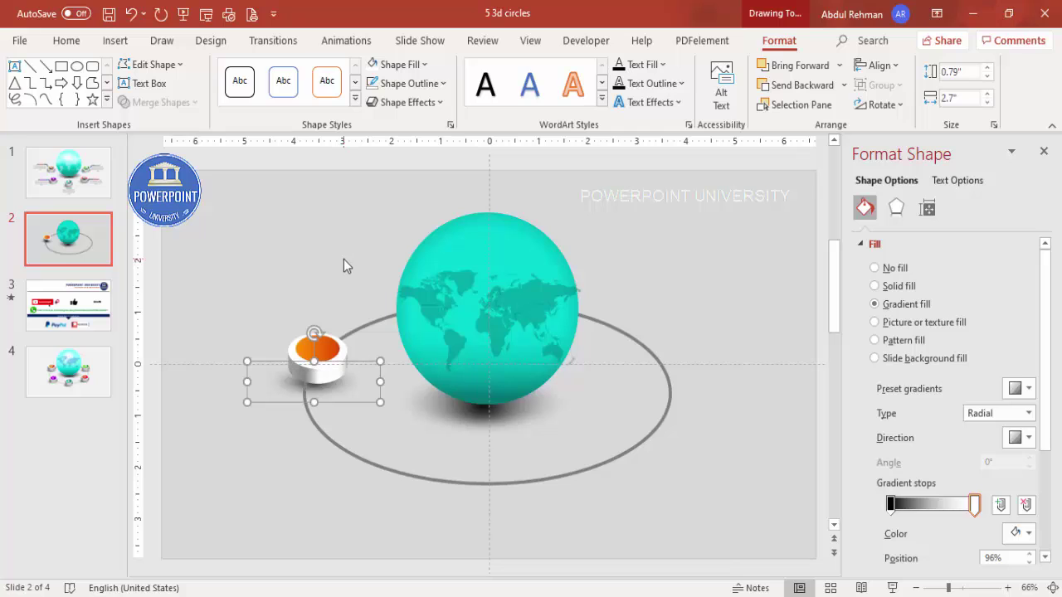
drag(227, 302, 396, 439)
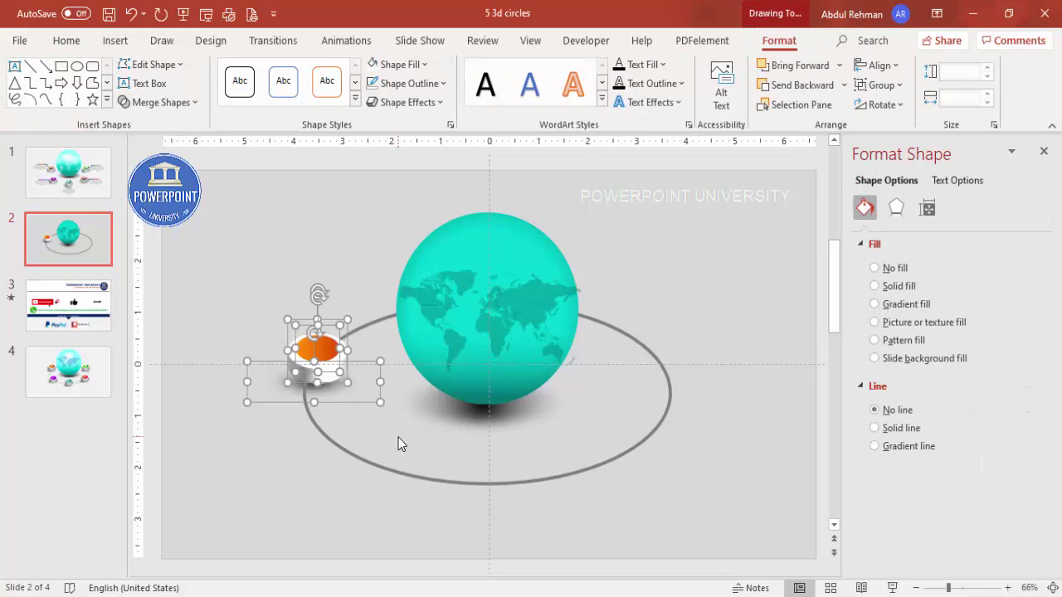
Step: Group the cylinder with its shadow and copy it to five positions around the orbit ring
key(ctrl+g)
drag(326, 363, 602, 337)
scroll(498, 448, up, 1)
click(648, 241)
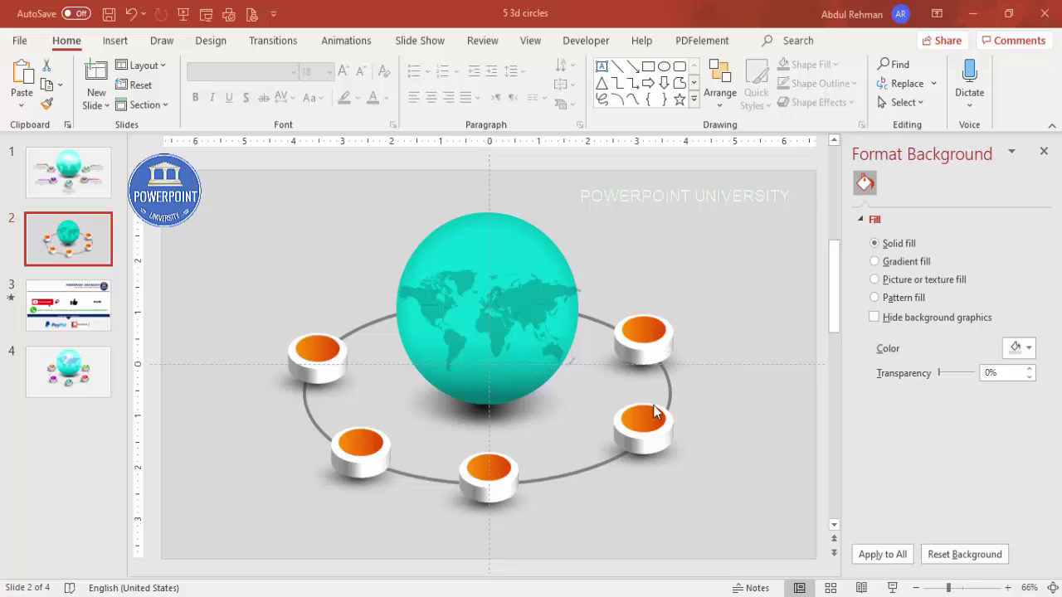
click(365, 441)
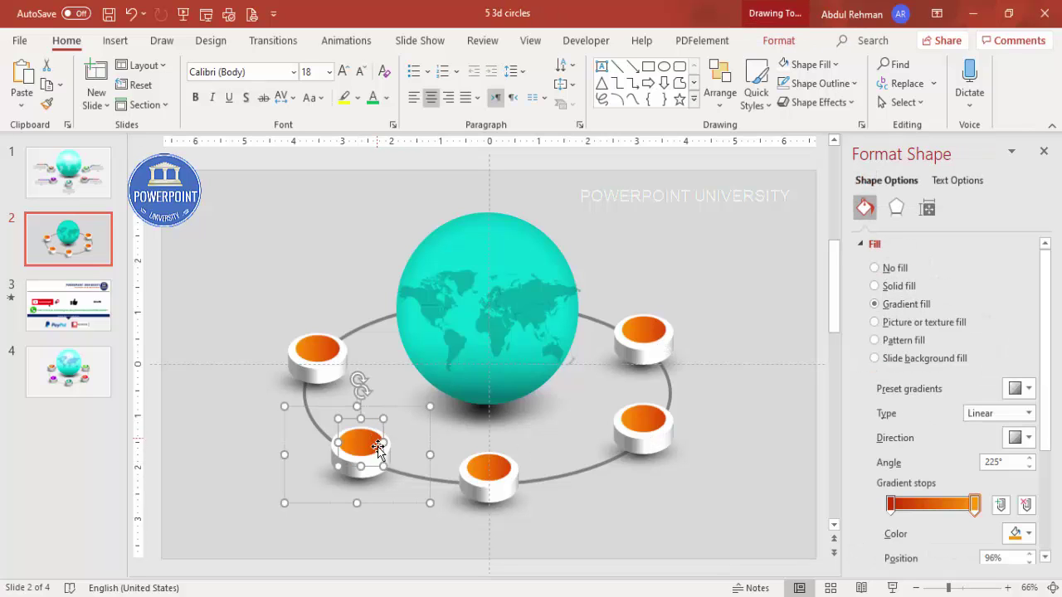
Step: Set both gradient stops of the lower-left disc's top to teal
click(891, 505)
click(1029, 534)
click(954, 491)
click(454, 219)
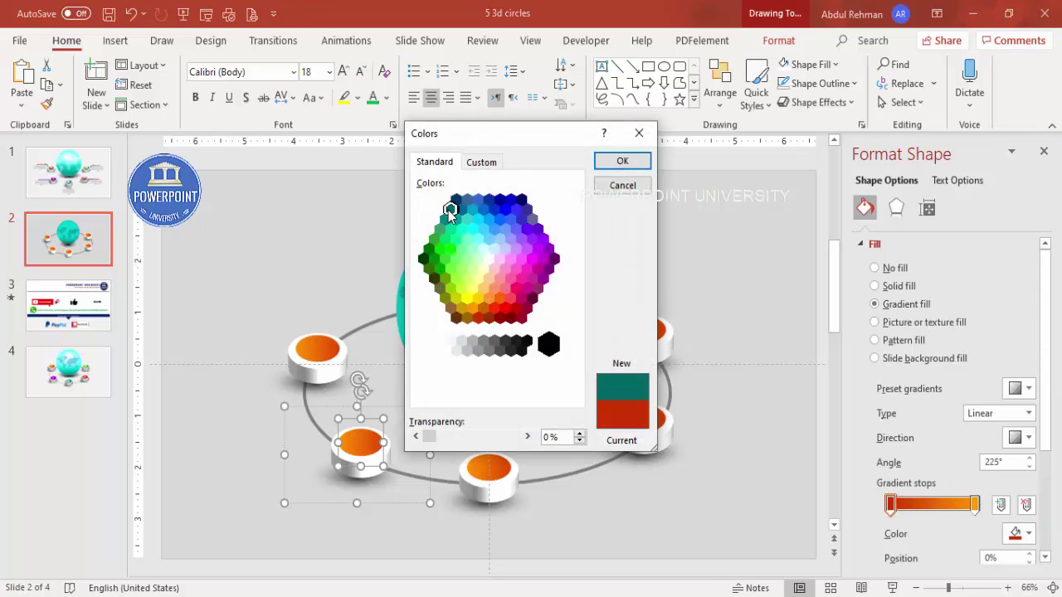
click(630, 161)
click(975, 506)
click(1029, 534)
click(955, 490)
click(450, 222)
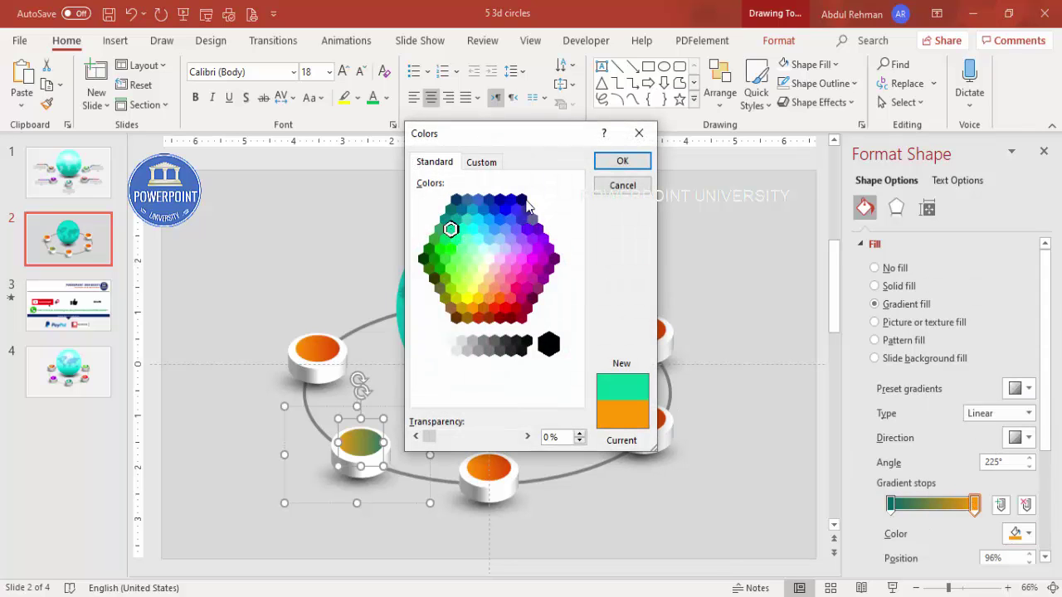
click(622, 161)
Step: Set both gradient stops of the bottom disc's top to magenta
click(496, 478)
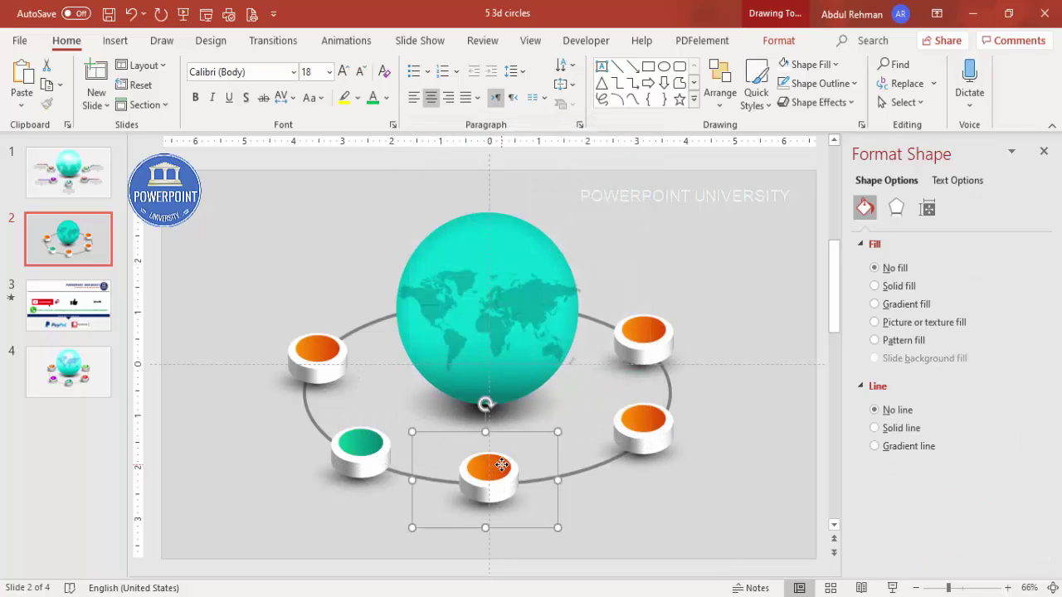
click(891, 505)
click(1029, 533)
click(954, 492)
click(546, 258)
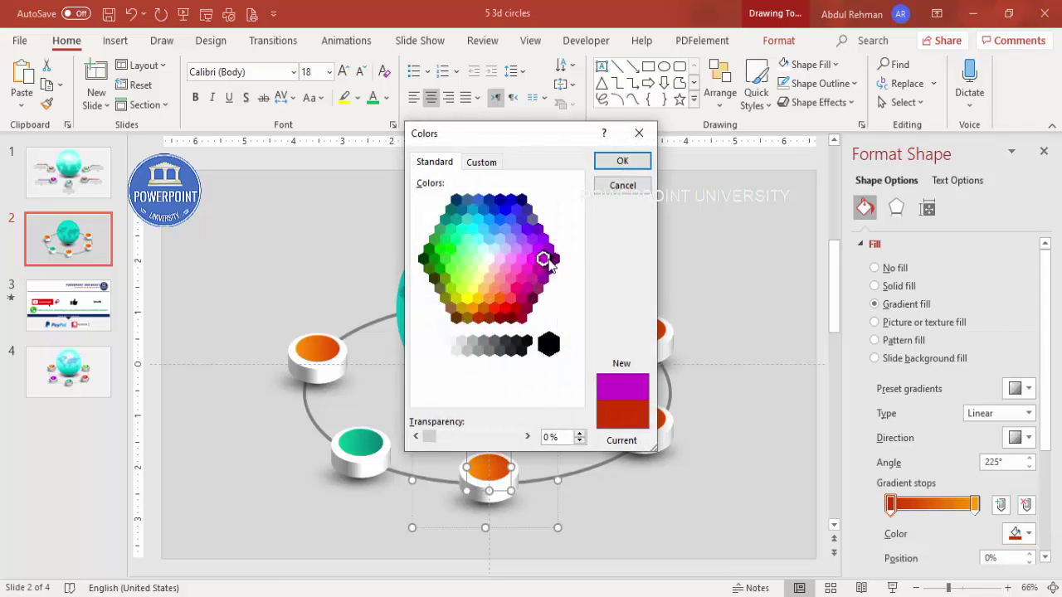
click(623, 163)
click(976, 506)
click(1028, 534)
click(954, 492)
click(536, 259)
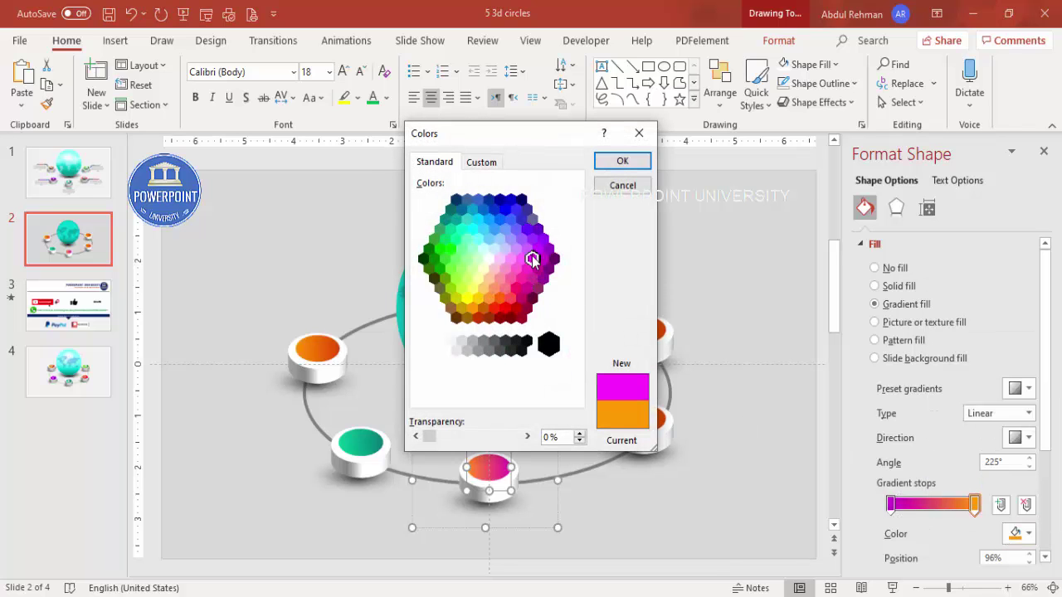
click(622, 161)
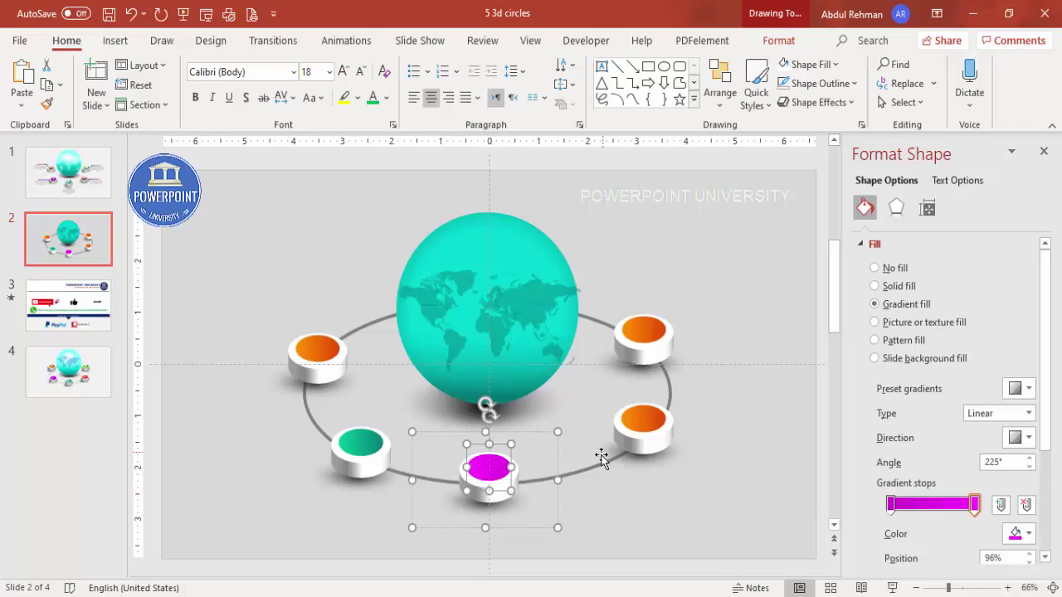
click(712, 398)
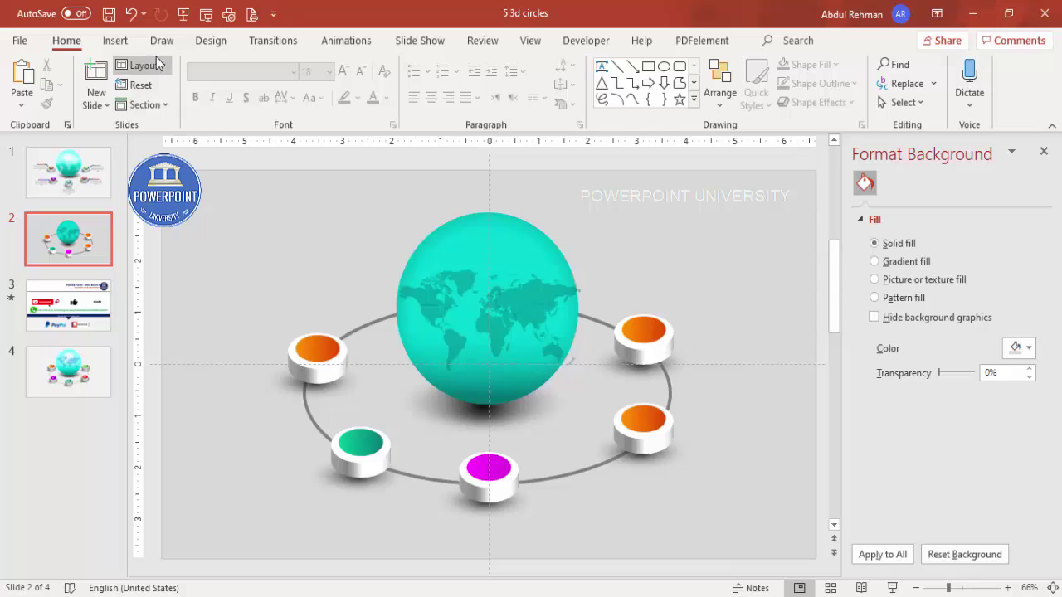
Step: Insert five Analytics icons, including target, head, gear and hourglass, from the icon library
click(129, 40)
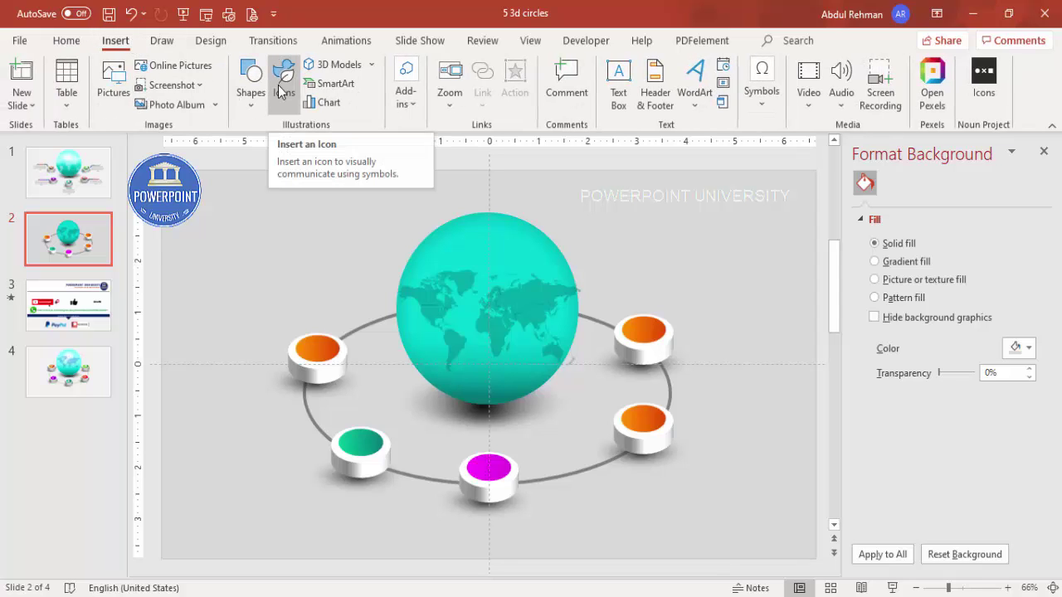
click(284, 105)
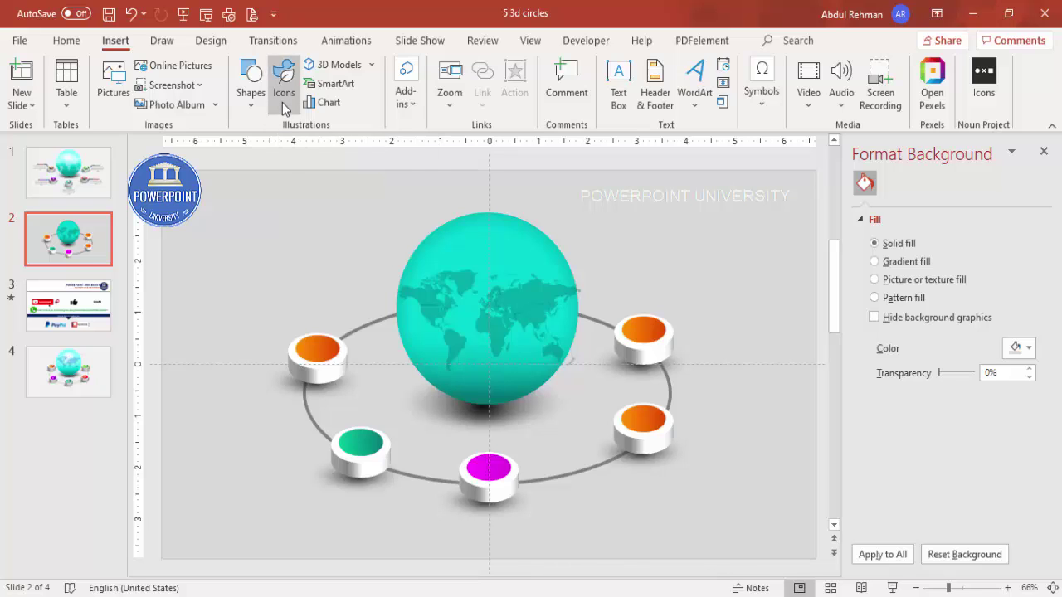
click(282, 102)
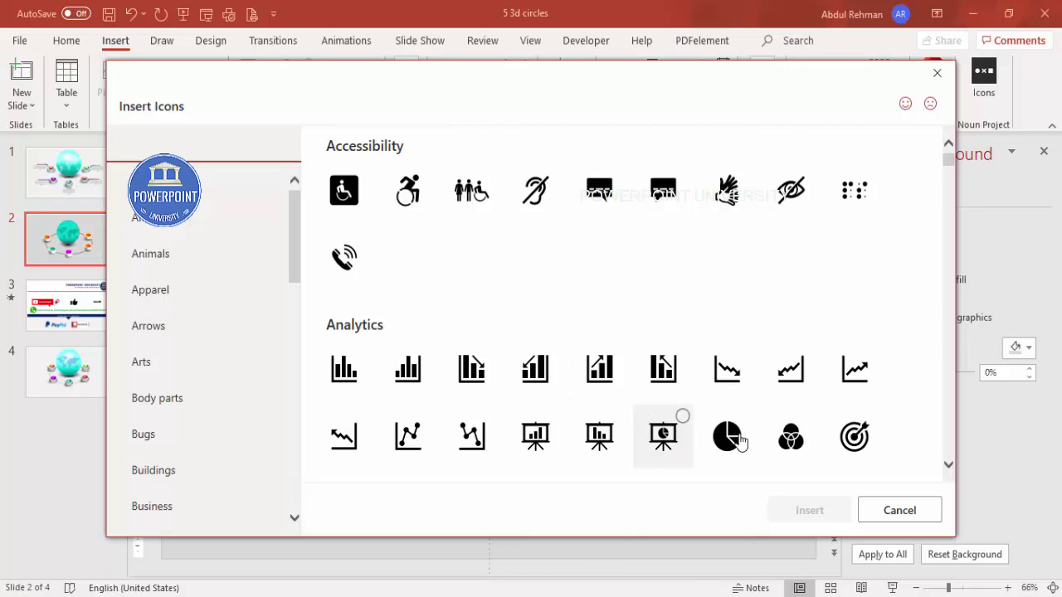
scroll(809, 414, down, 2)
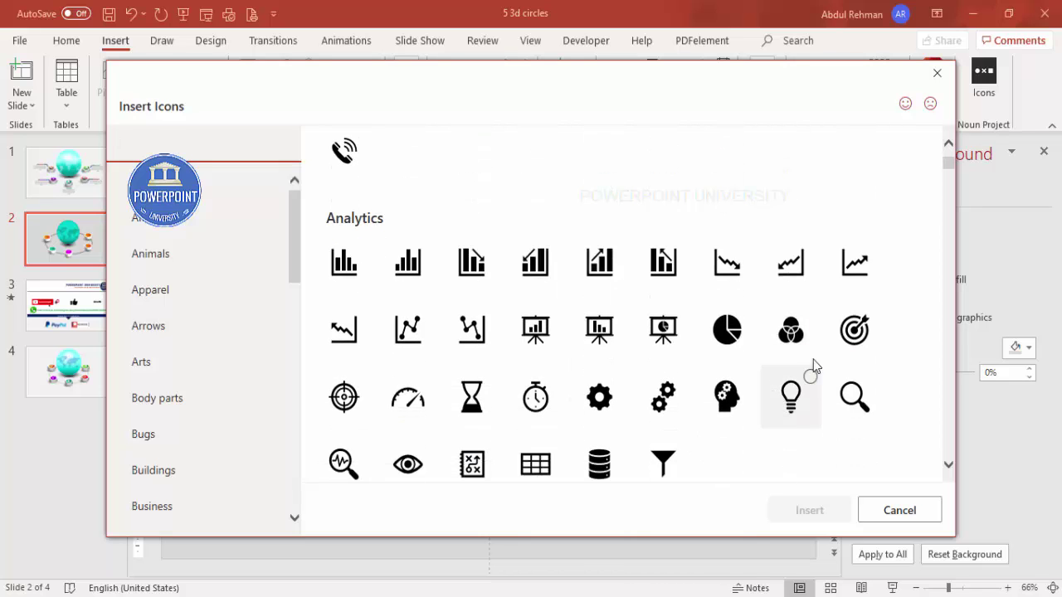
click(855, 330)
click(726, 403)
click(603, 403)
click(473, 404)
click(799, 512)
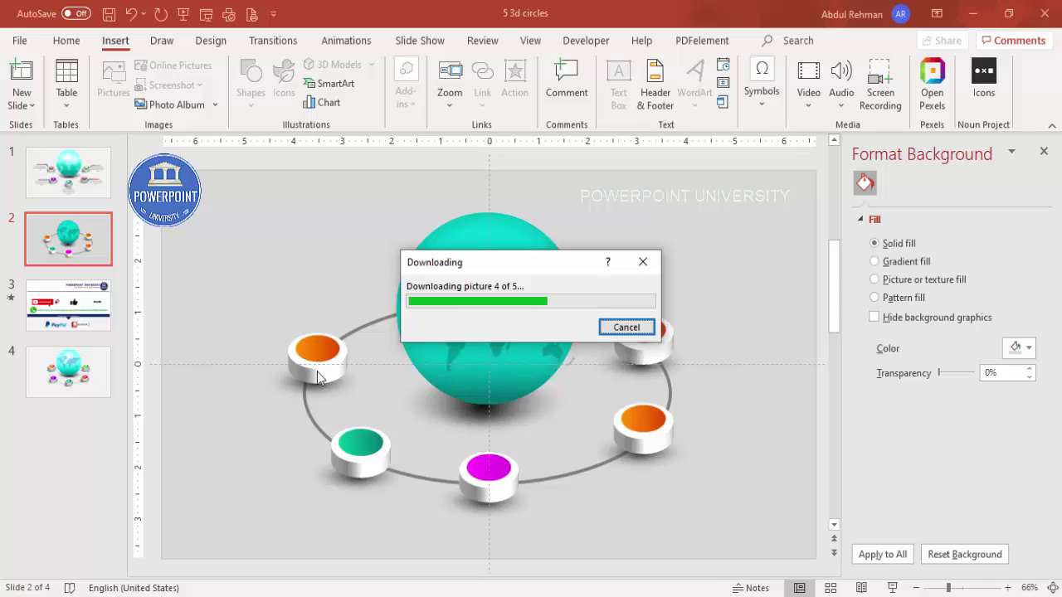
Step: Move the icons to the top right and set their height to 0.6 inches
drag(511, 384, 757, 254)
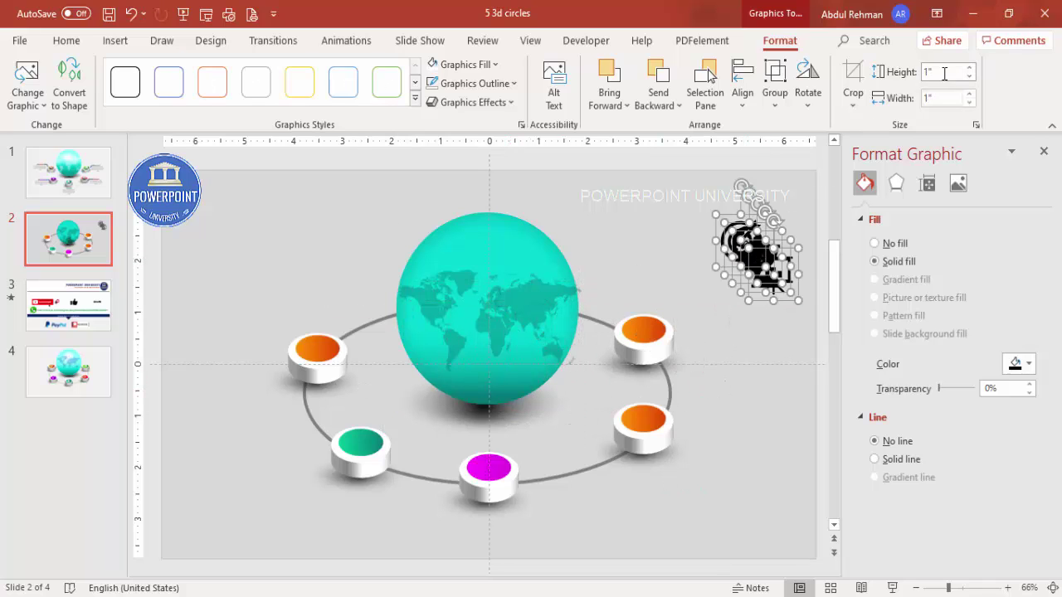
text(.6)
key(Return)
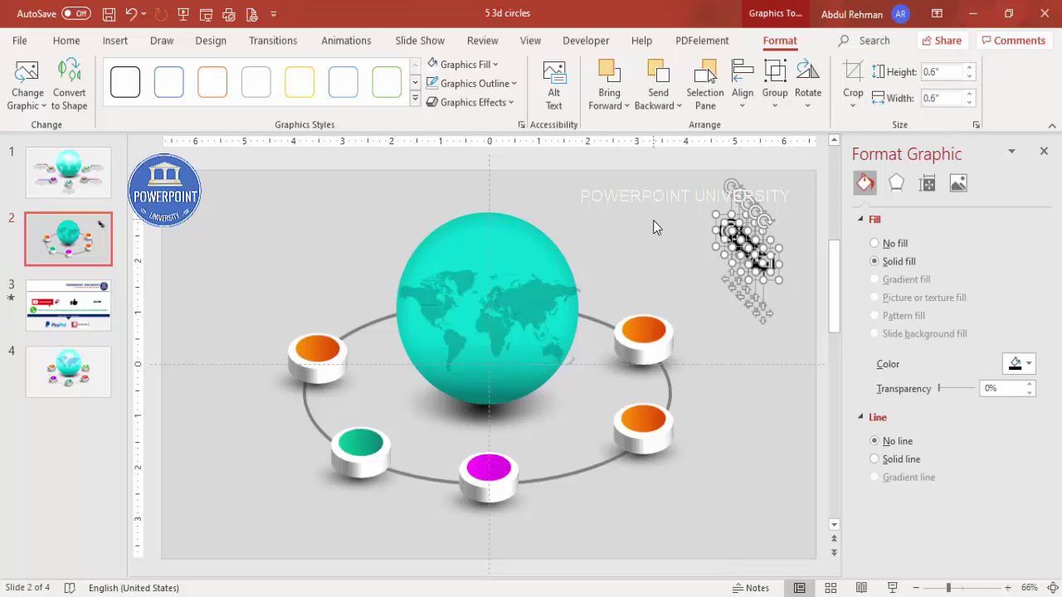
click(653, 220)
Step: Place the head, target, hourglass, gear and presentation icons onto the five discs
drag(738, 238, 306, 333)
drag(730, 236, 361, 435)
drag(758, 265, 477, 444)
drag(747, 247, 644, 415)
click(709, 289)
drag(763, 263, 642, 320)
click(700, 283)
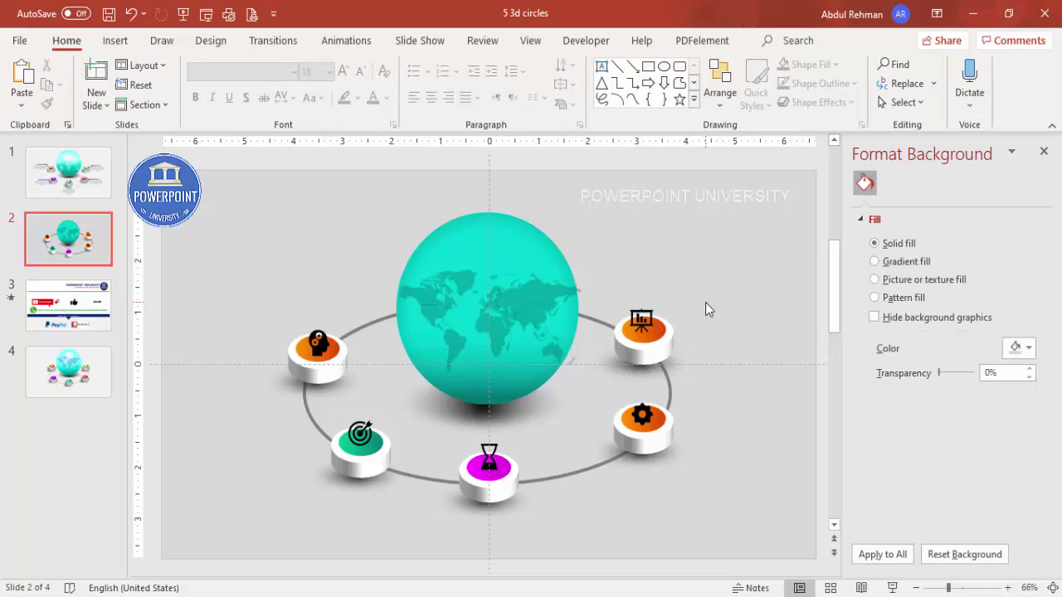
Step: Add a 'Title HERE' text box to the left of the head-icon disc
click(115, 40)
click(654, 86)
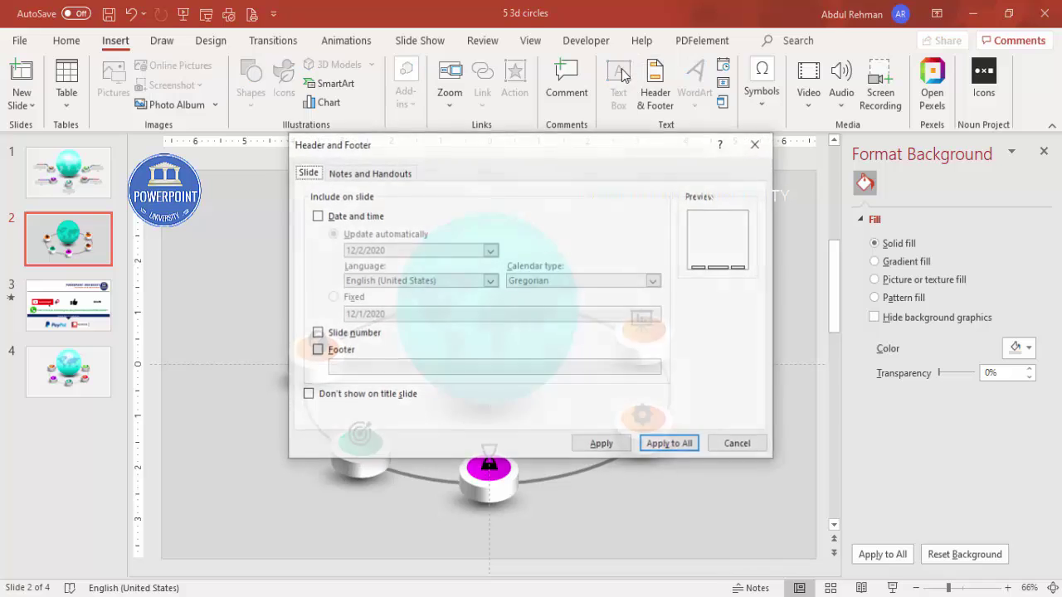
click(746, 444)
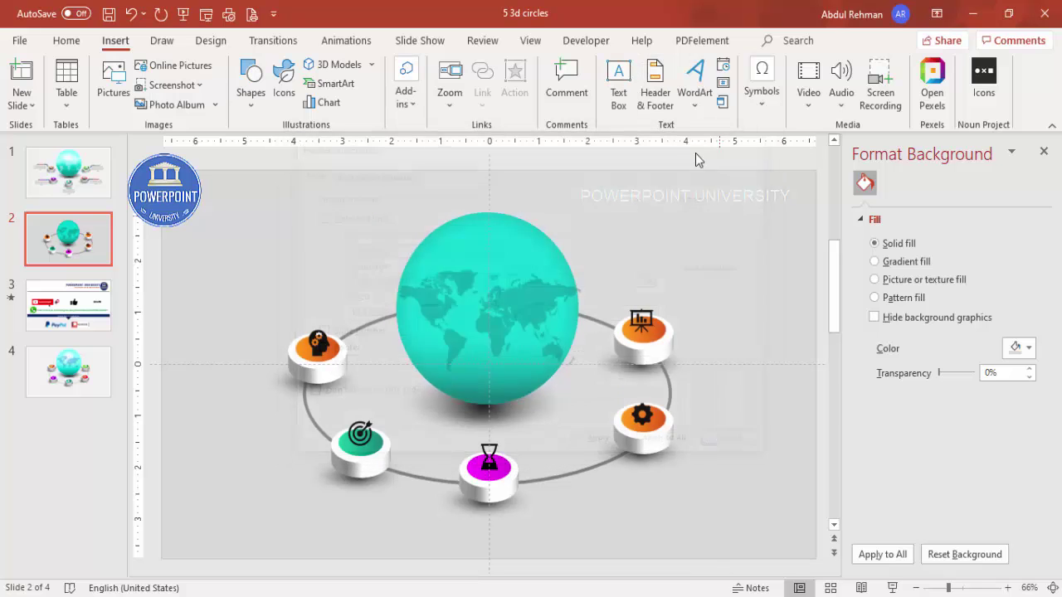
click(620, 85)
drag(199, 326, 271, 354)
text(Title HERE)
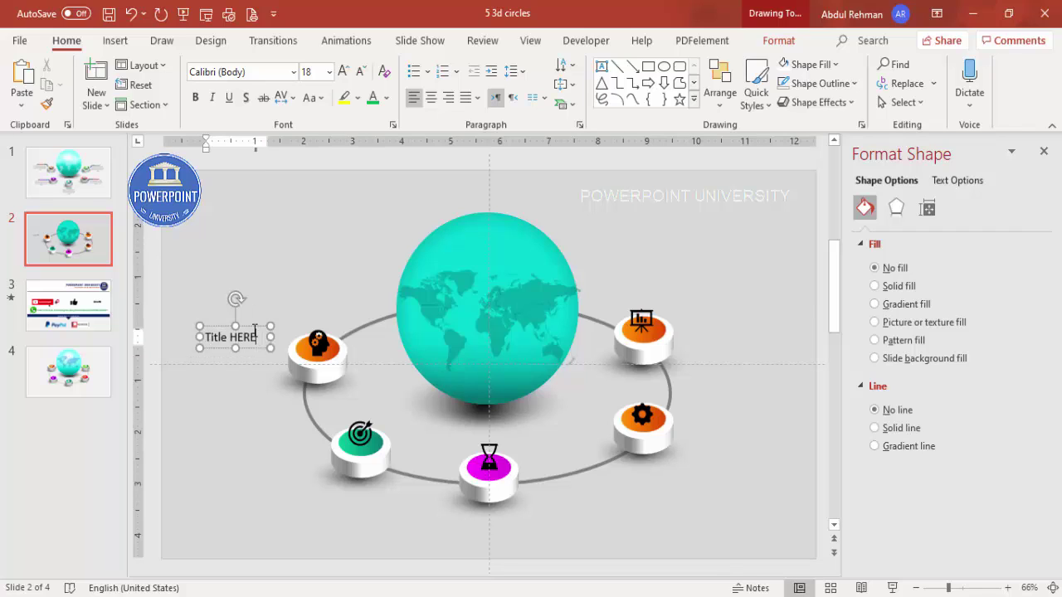
key(Escape)
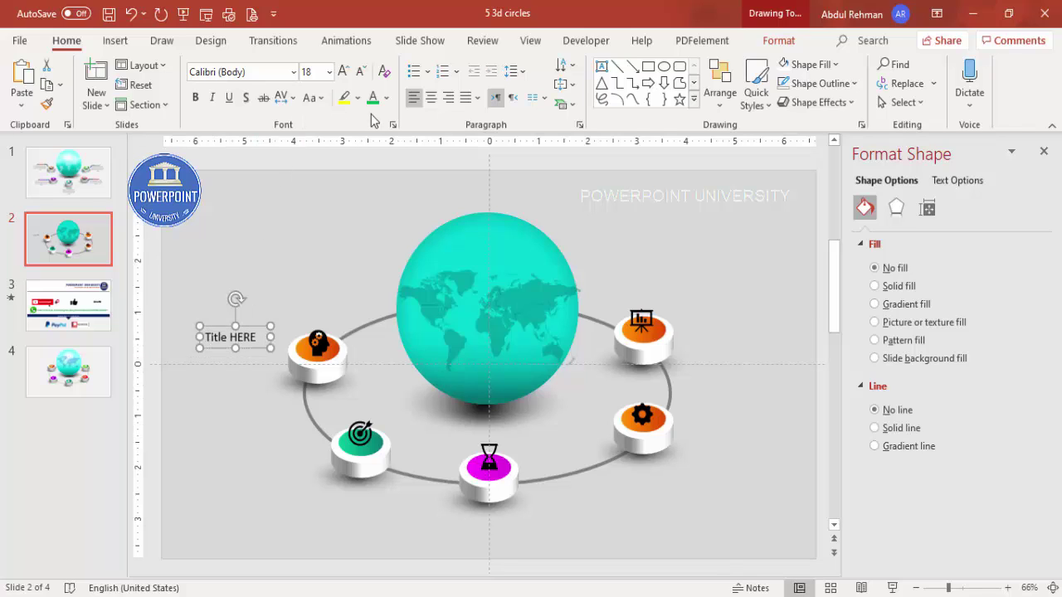
Step: Make the 'Title HERE' text centred, bold and red
click(430, 97)
click(195, 97)
click(386, 98)
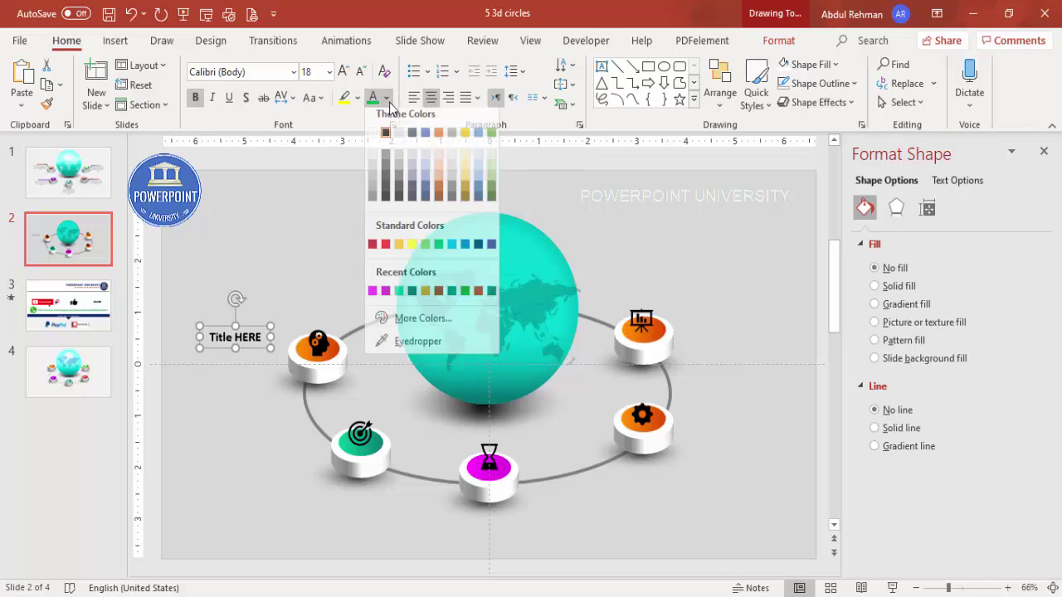
click(282, 334)
click(241, 269)
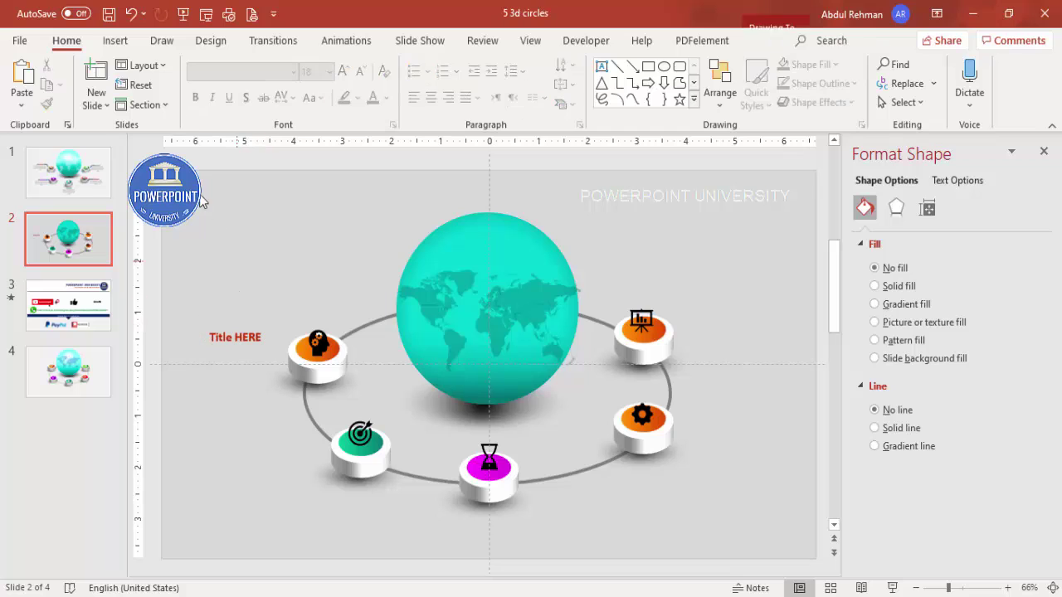
Step: Add centred grey 'Add detail text here' text just under the title
click(114, 41)
click(619, 88)
drag(194, 391, 277, 443)
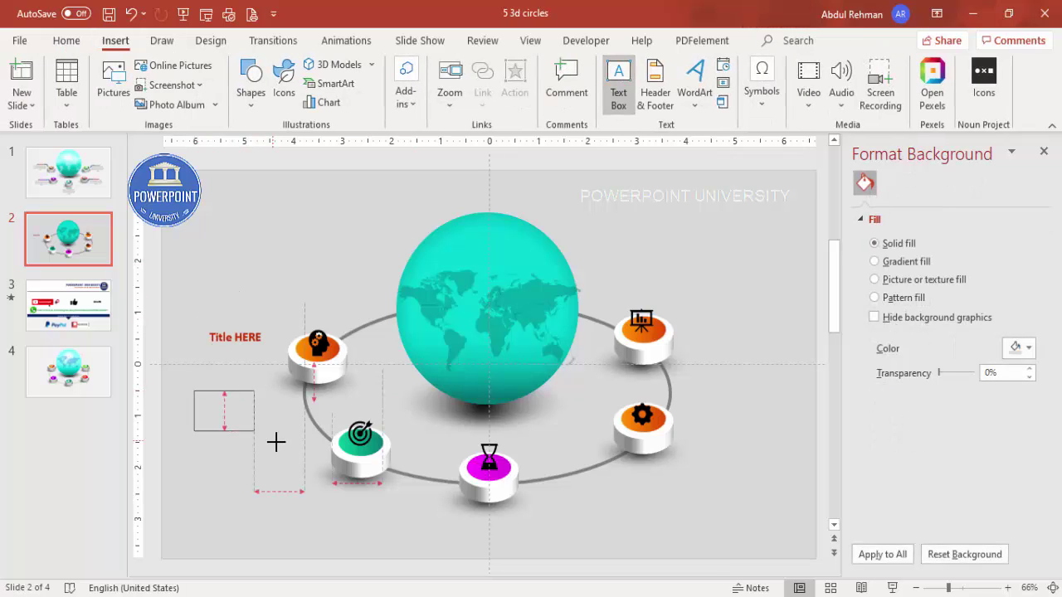
text(Add)
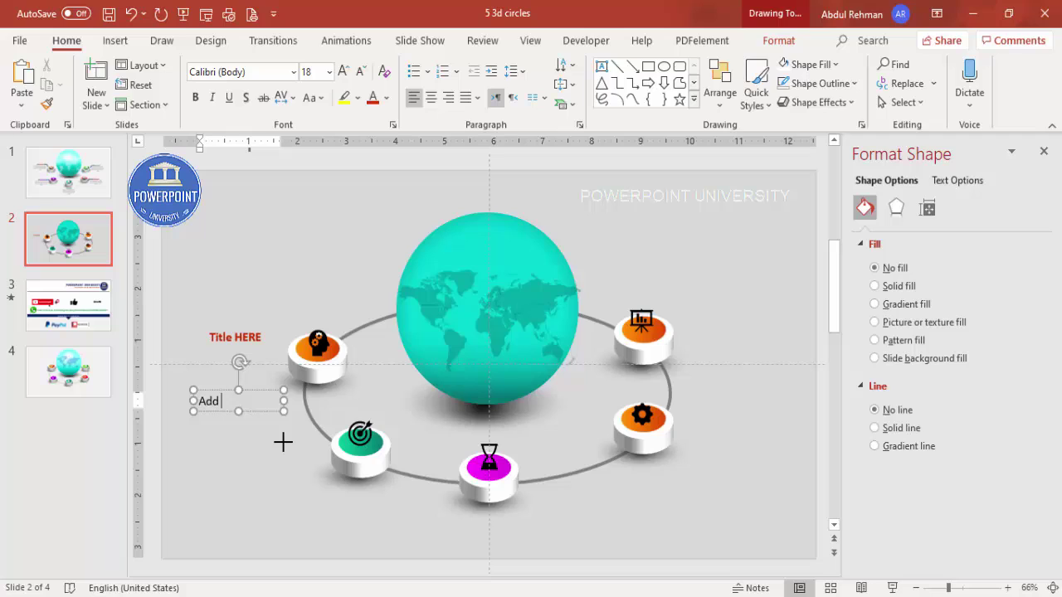
text( detail text here)
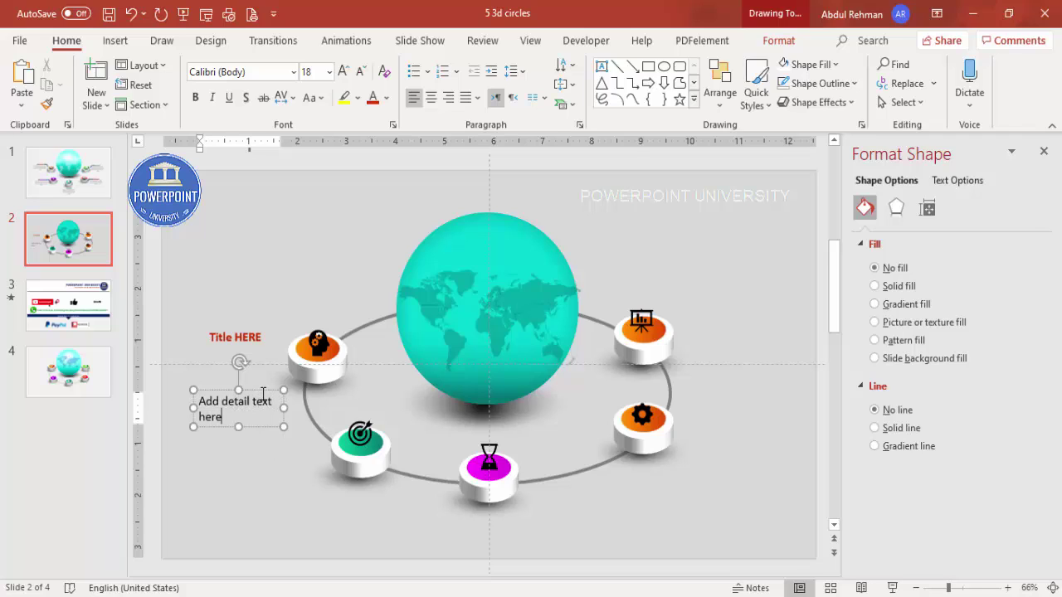
key(Escape)
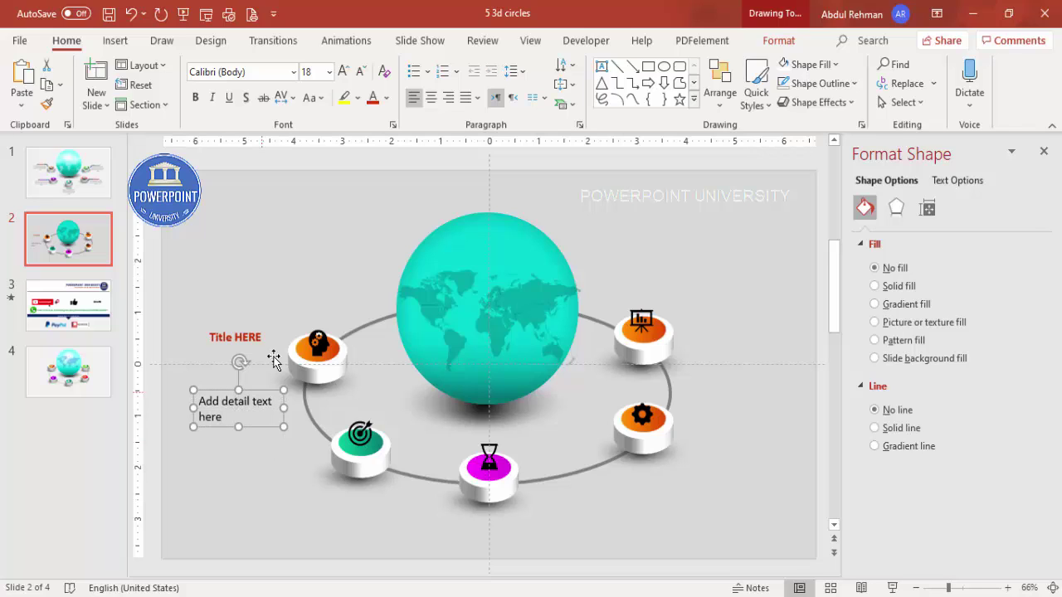
key(ctrl+e)
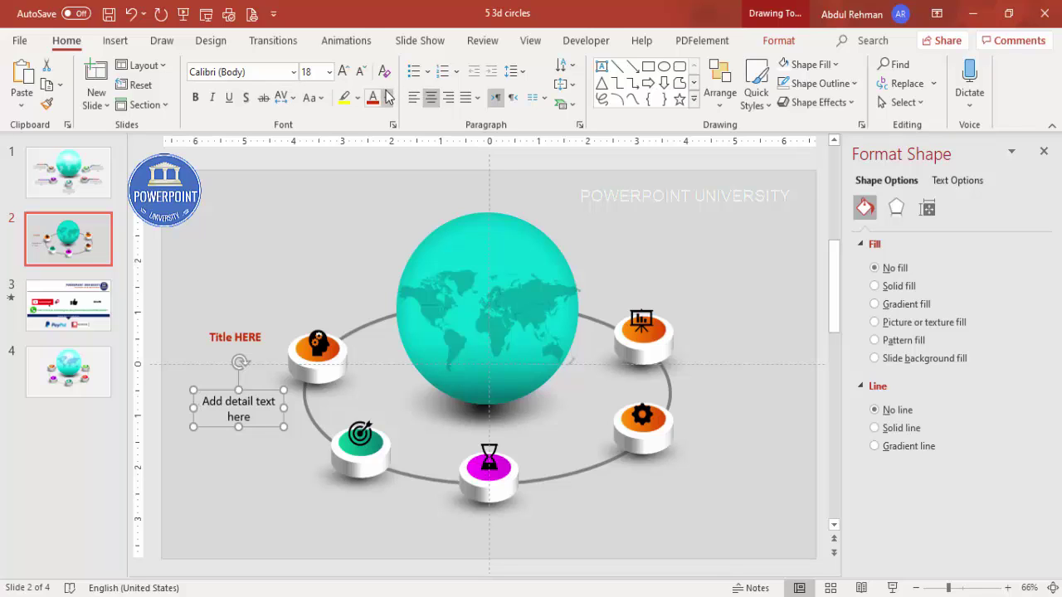
click(386, 97)
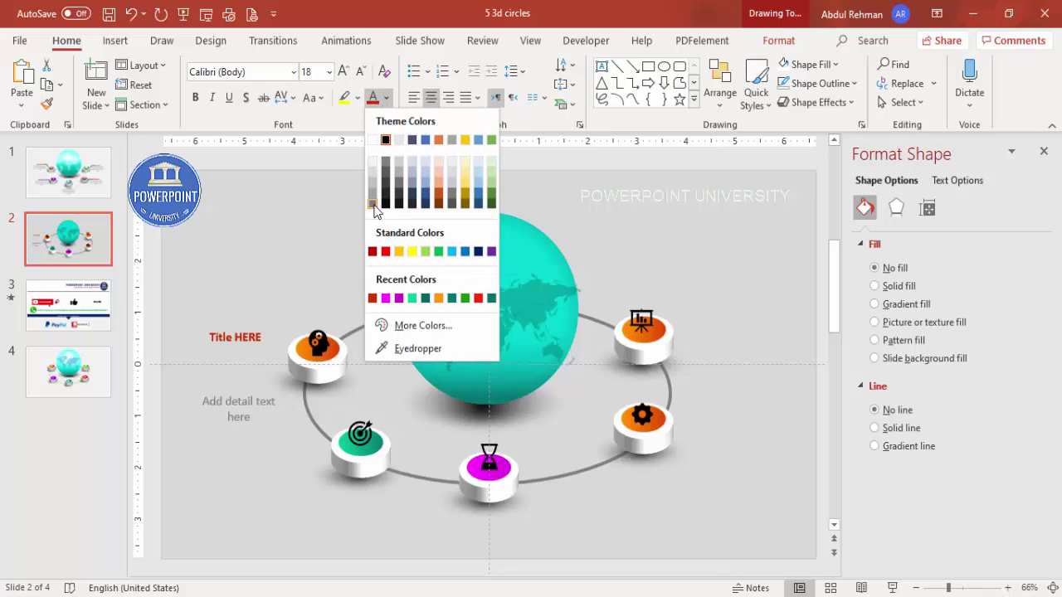
click(373, 204)
drag(253, 396, 249, 349)
Step: Group the title with its detail text, copy the label beside each disc, and save
shift+click(260, 334)
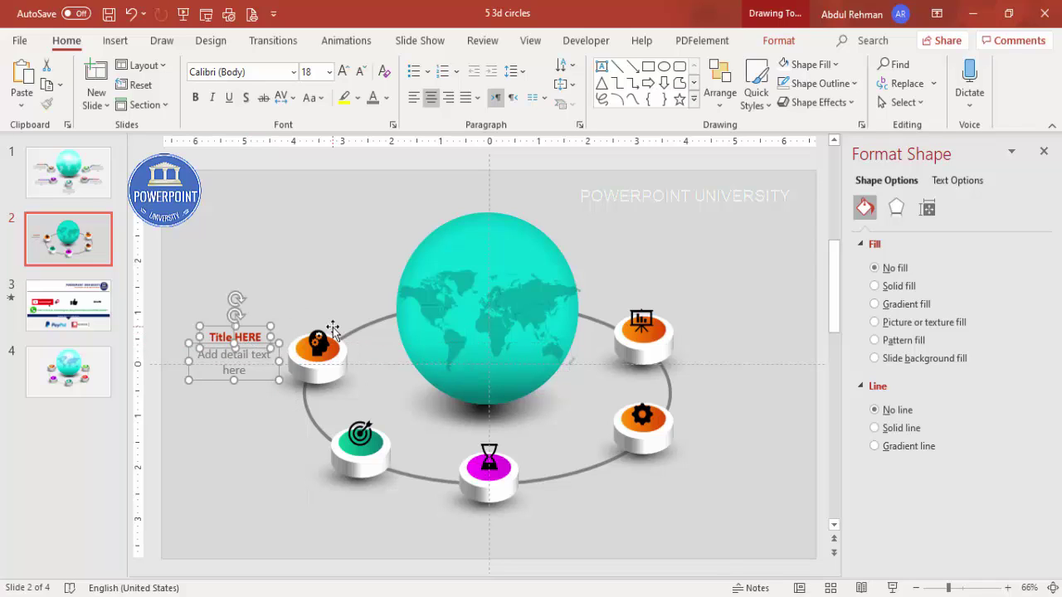
key(ctrl+g)
drag(263, 332, 513, 456)
drag(488, 498, 569, 297)
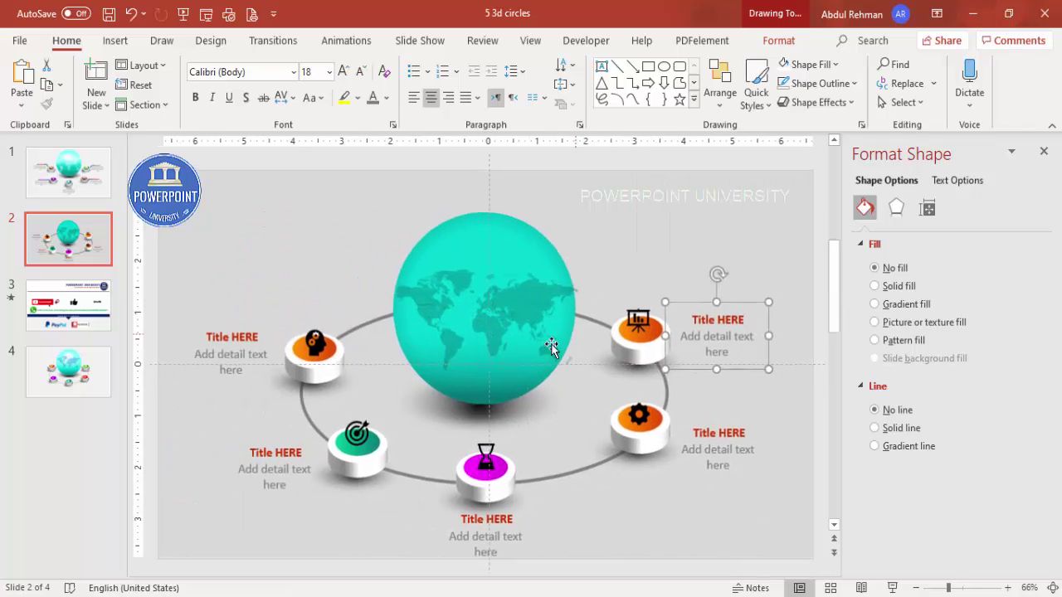
click(623, 211)
key(ctrl+s)
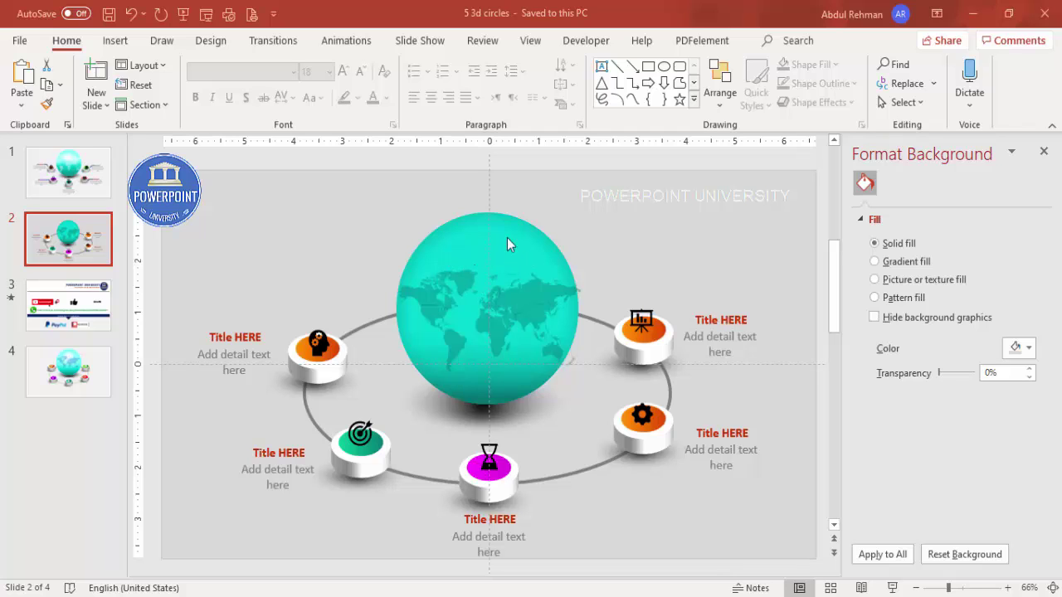
Step: Draw a white oval with no outline on the globe's upper left
click(113, 41)
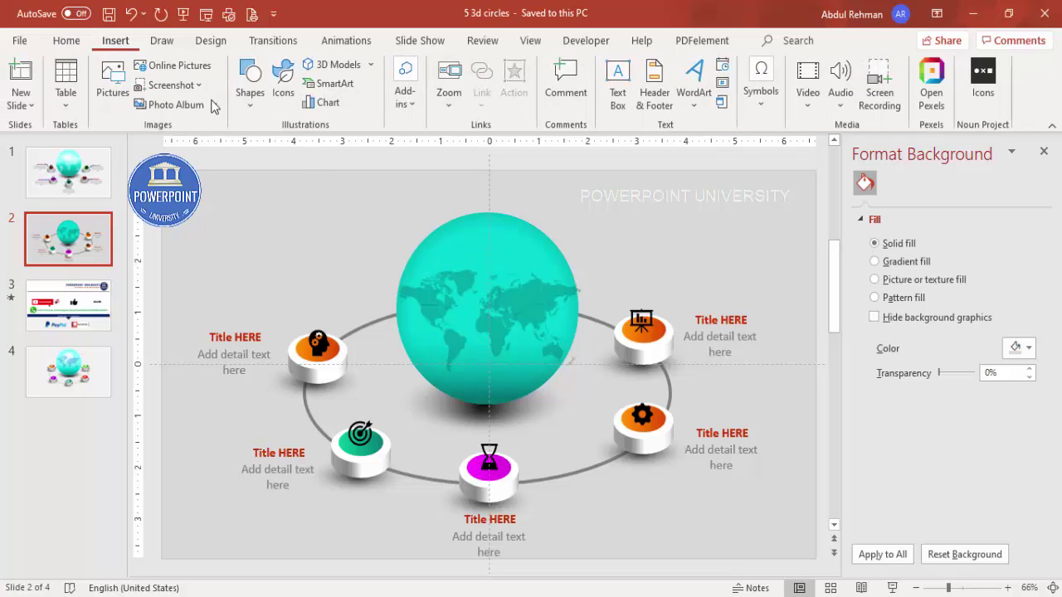
click(250, 83)
click(260, 310)
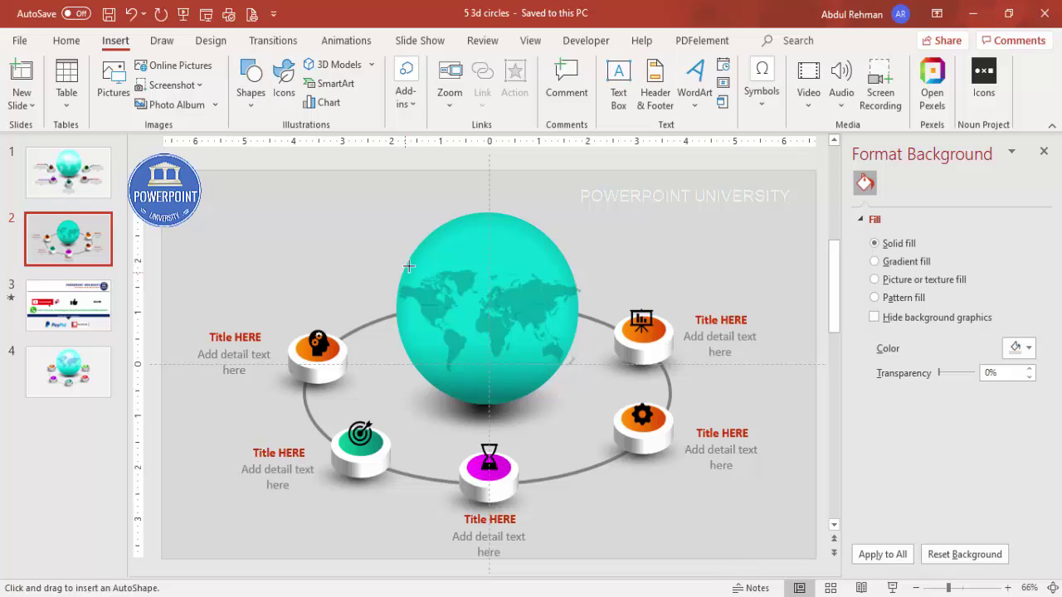
drag(448, 249, 516, 310)
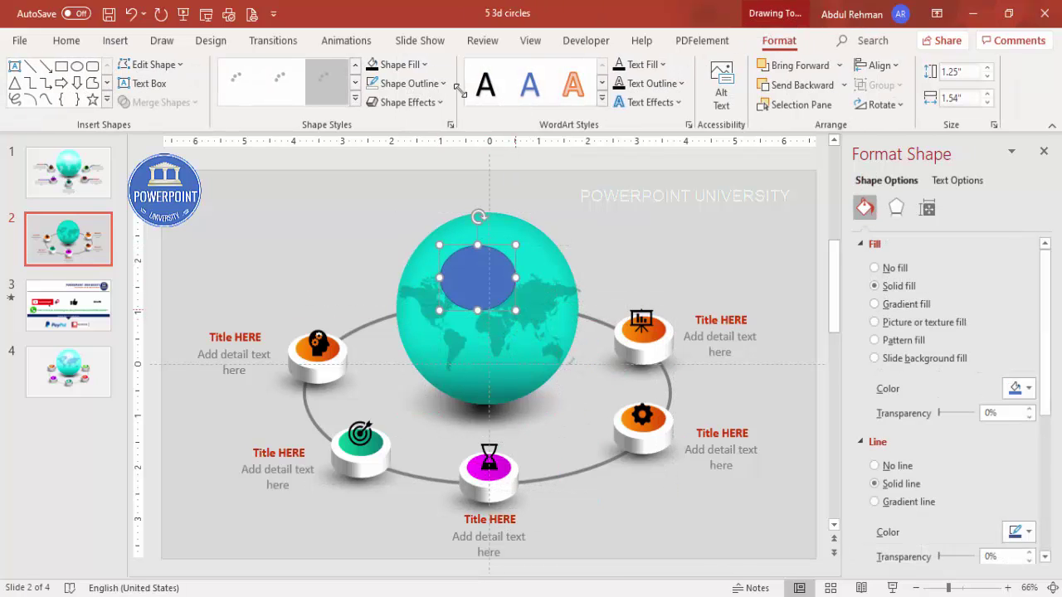
click(433, 85)
click(415, 308)
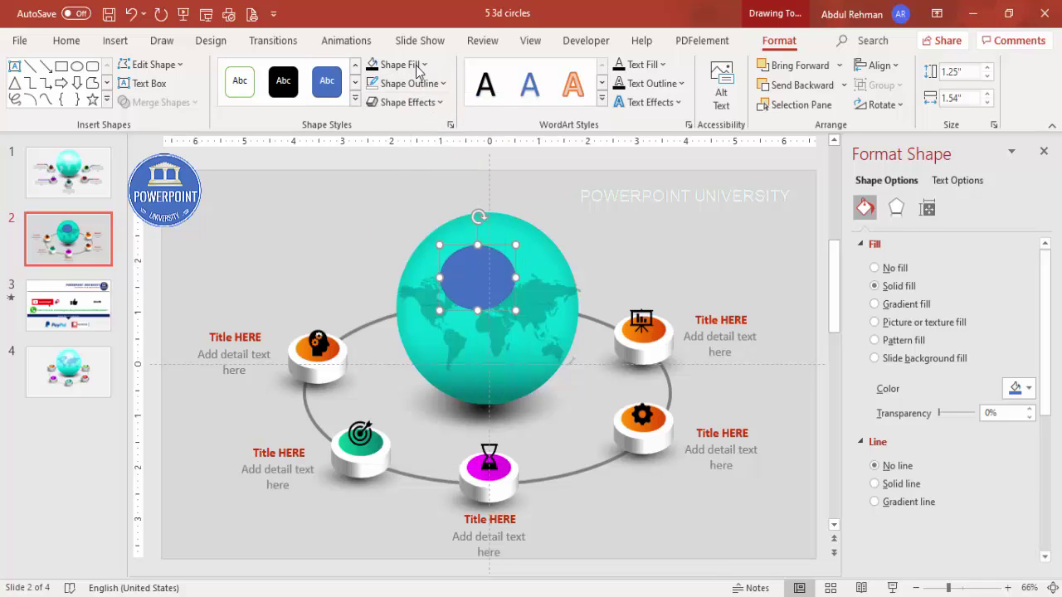
click(417, 66)
click(373, 106)
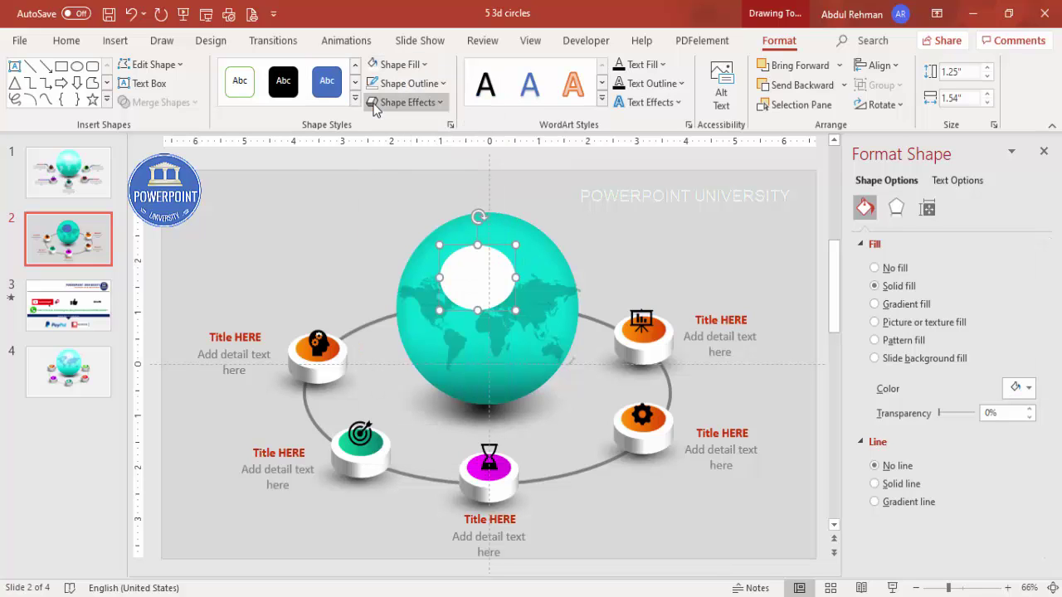
Step: Give the highlight oval 24 pt soft edges and position it on the globe
click(903, 211)
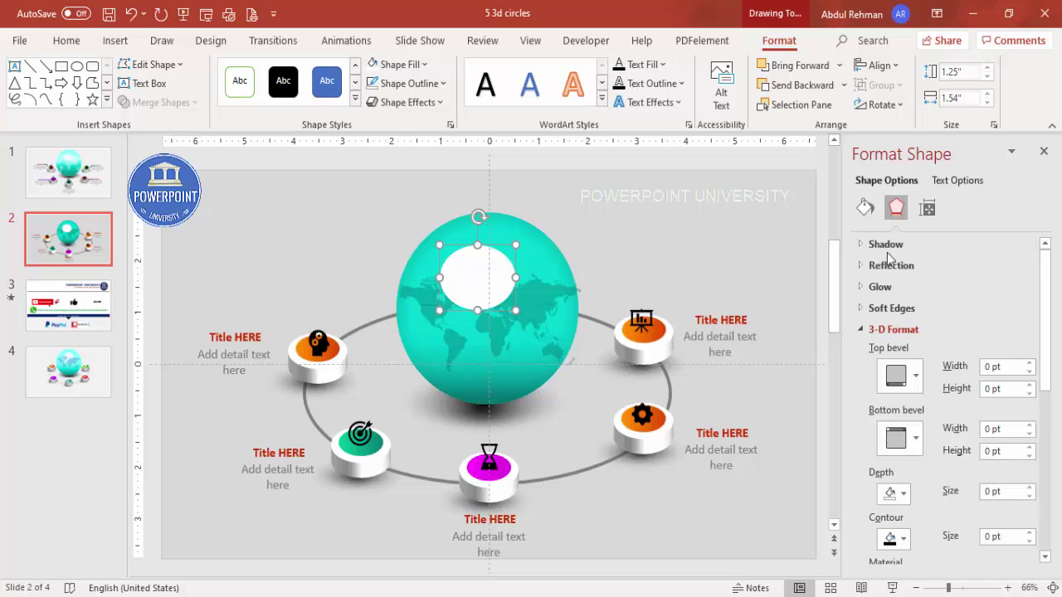
click(881, 307)
click(1029, 352)
click(1029, 352)
mouse_move(486, 282)
mouse_down()
mouse_move(480, 275)
mouse_move(491, 279)
mouse_up()
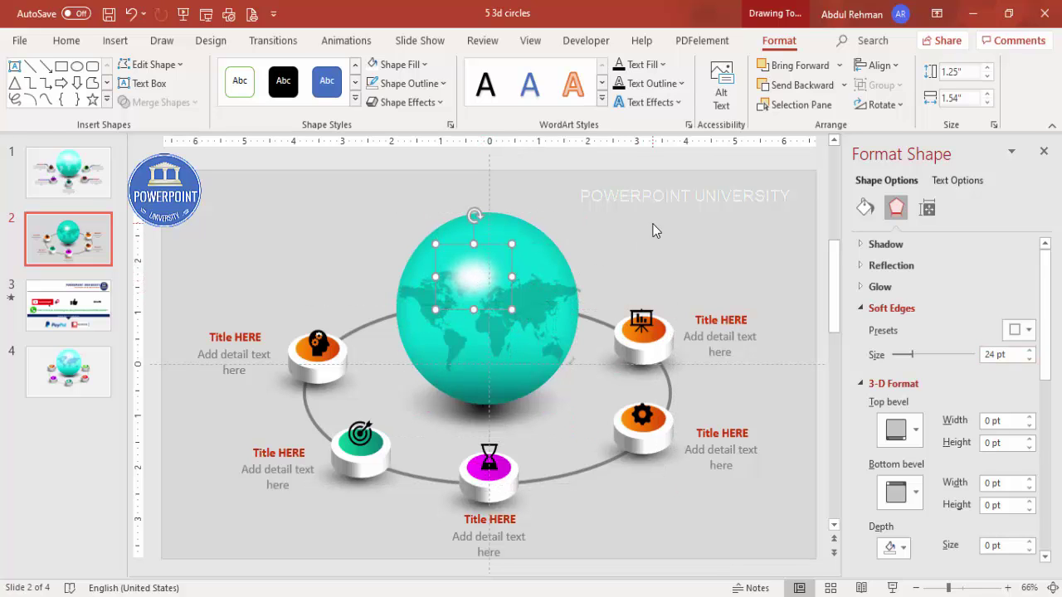
click(655, 231)
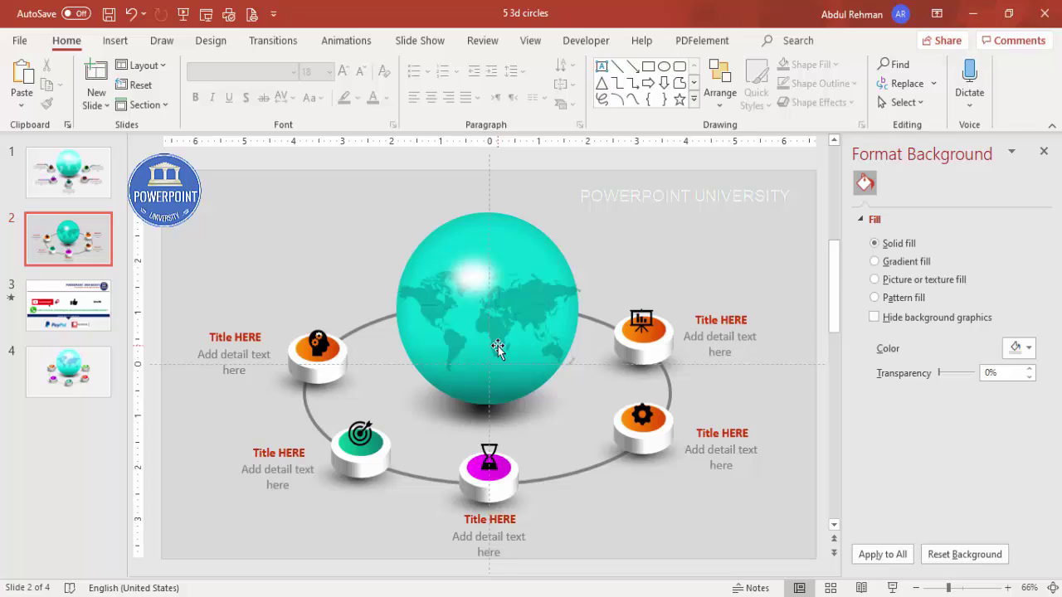
key(ctrl+z)
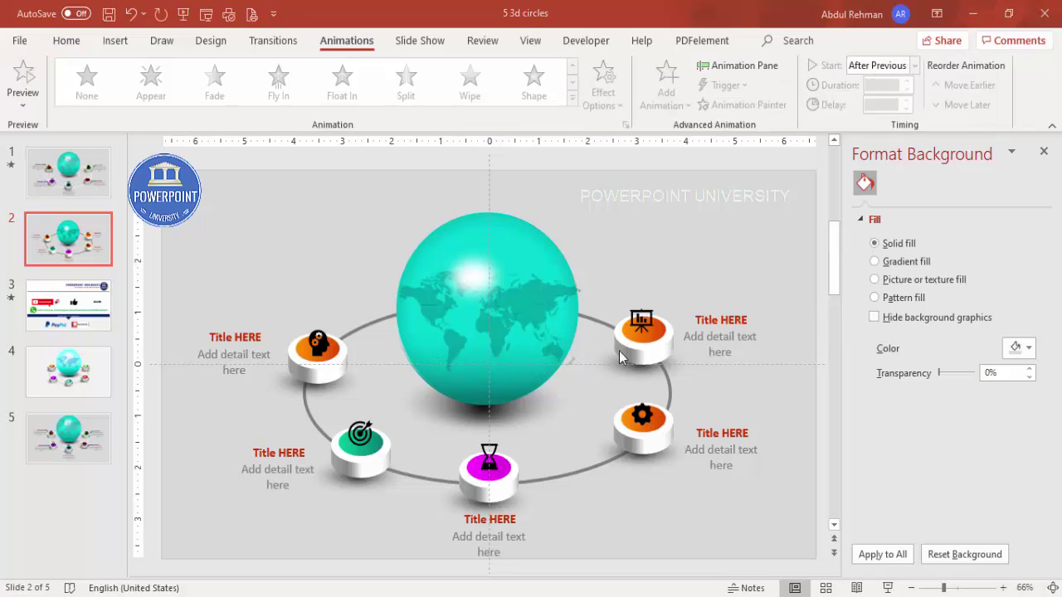
Step: Close the background formatting panel and select the whole globe group
click(1043, 154)
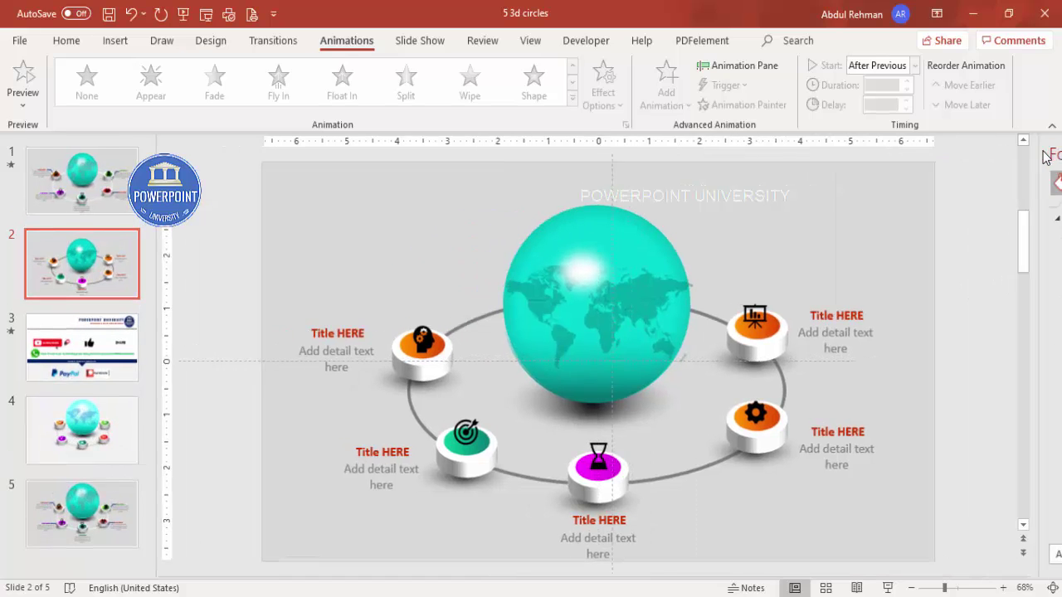
click(744, 68)
drag(493, 266, 562, 233)
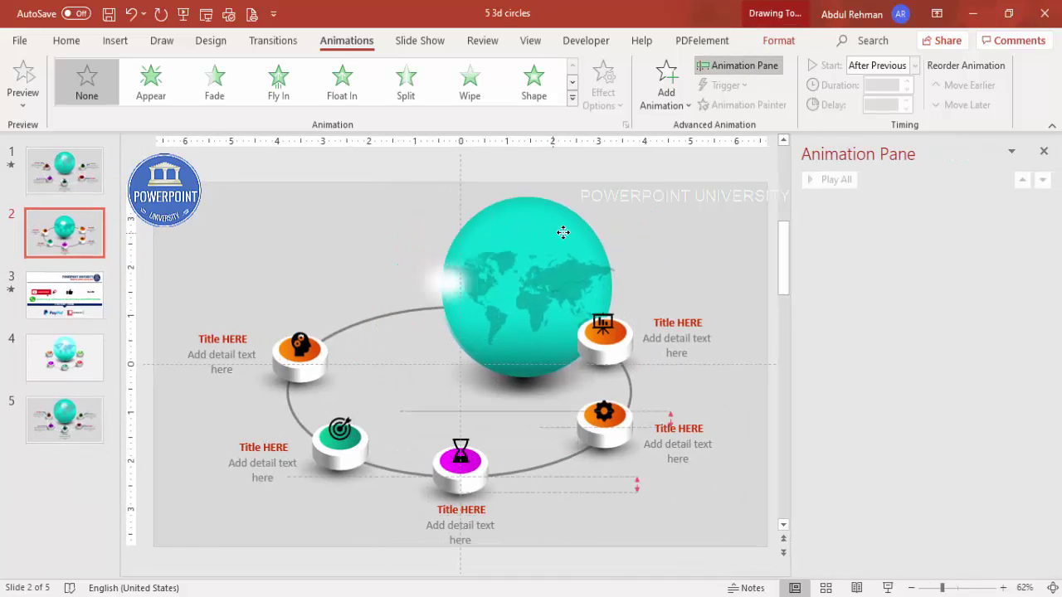
key(ctrl+z)
click(458, 280)
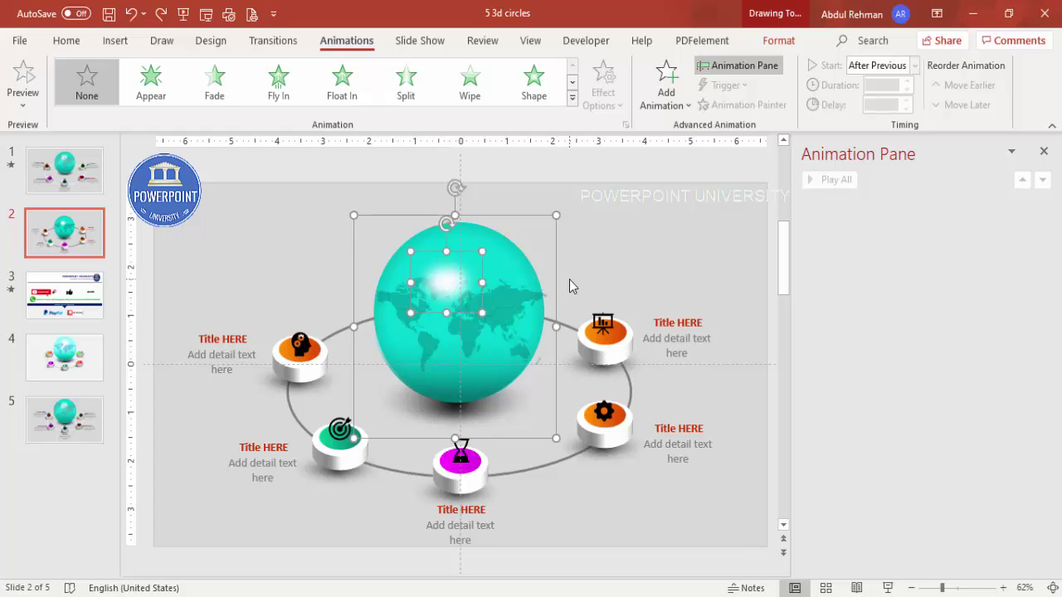
click(505, 302)
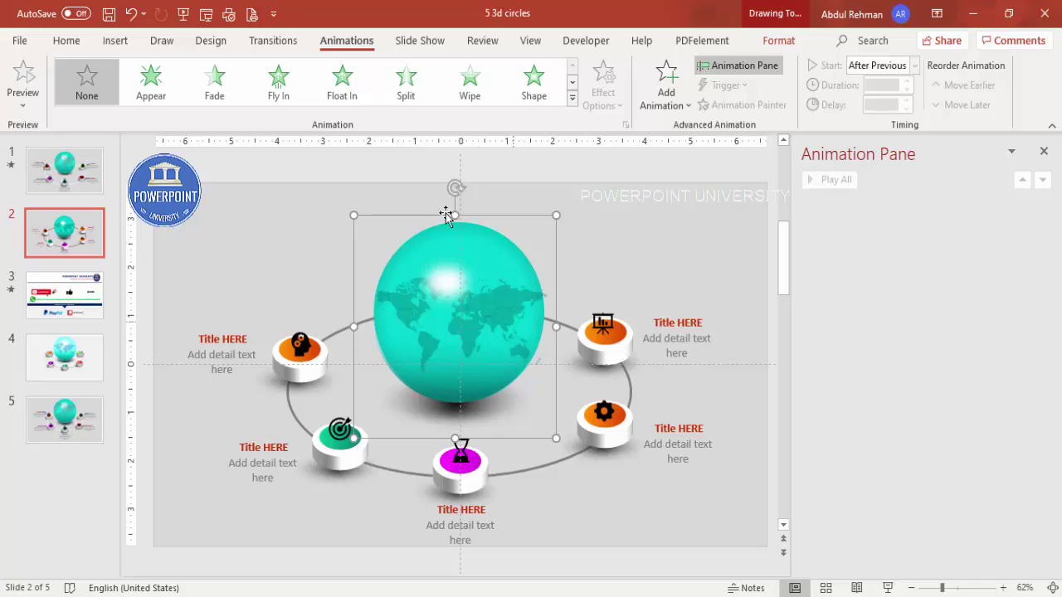
Step: Give the globe a Fly In entrance from the top with a 0.28 s bounce end
click(279, 83)
click(602, 93)
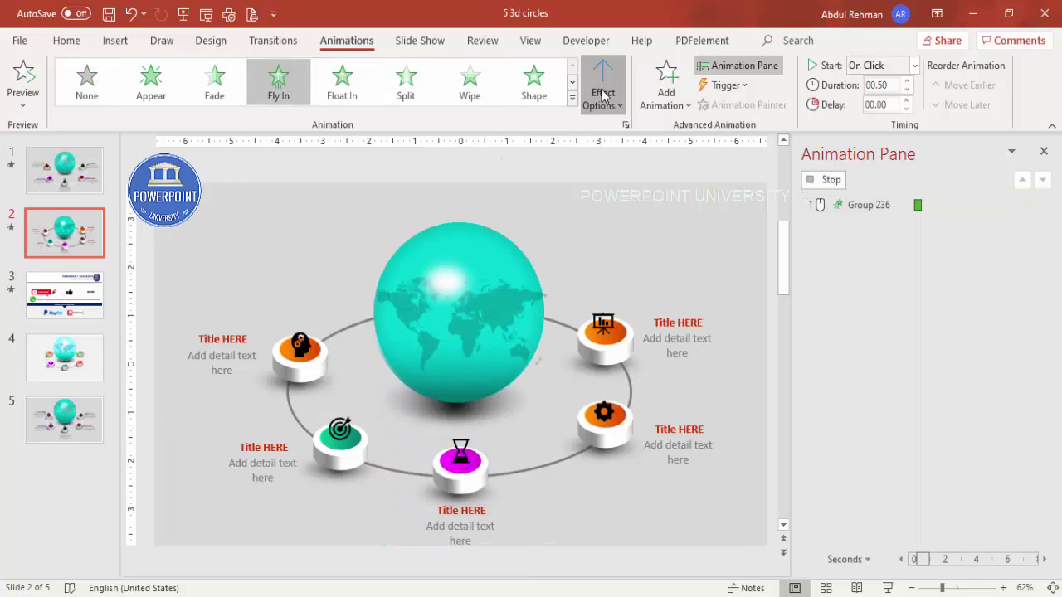
click(666, 312)
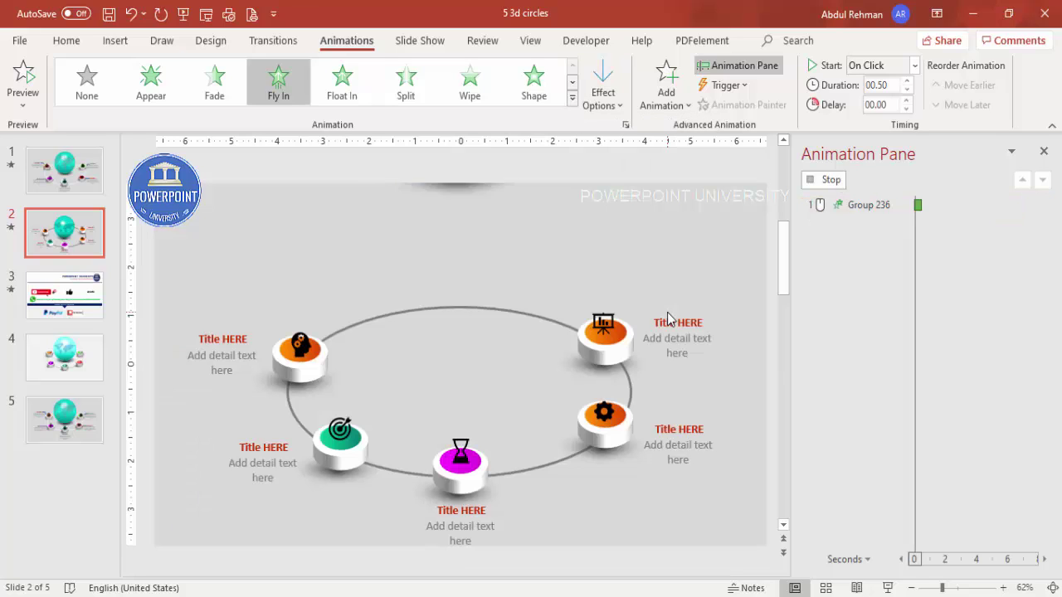
double_click(855, 205)
drag(489, 292, 517, 294)
click(584, 428)
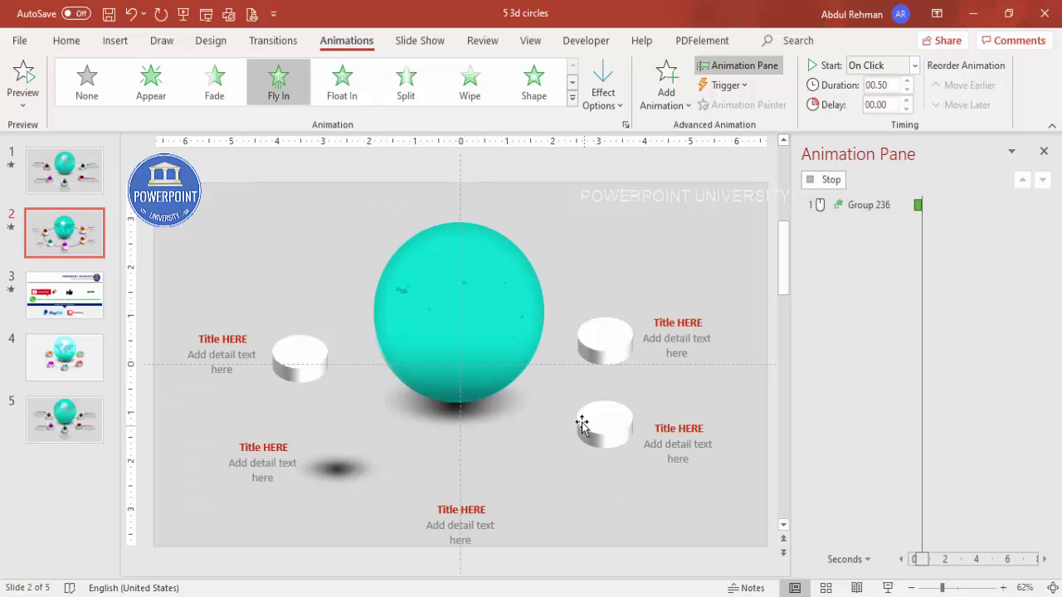
click(360, 322)
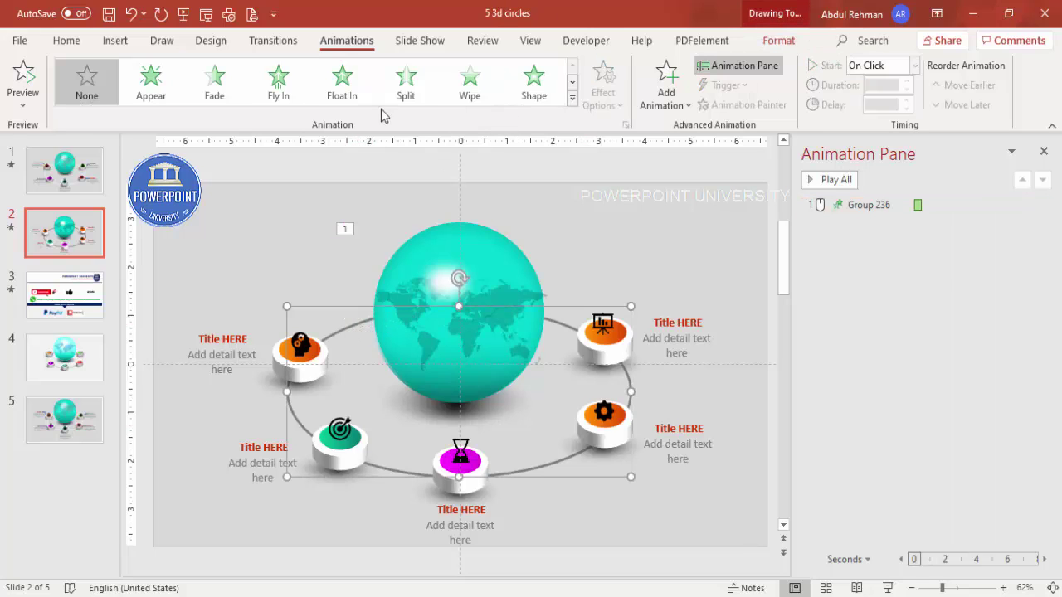
Step: Give the orbit ring a Wipe entrance from the top, starting after the previous animation
click(470, 83)
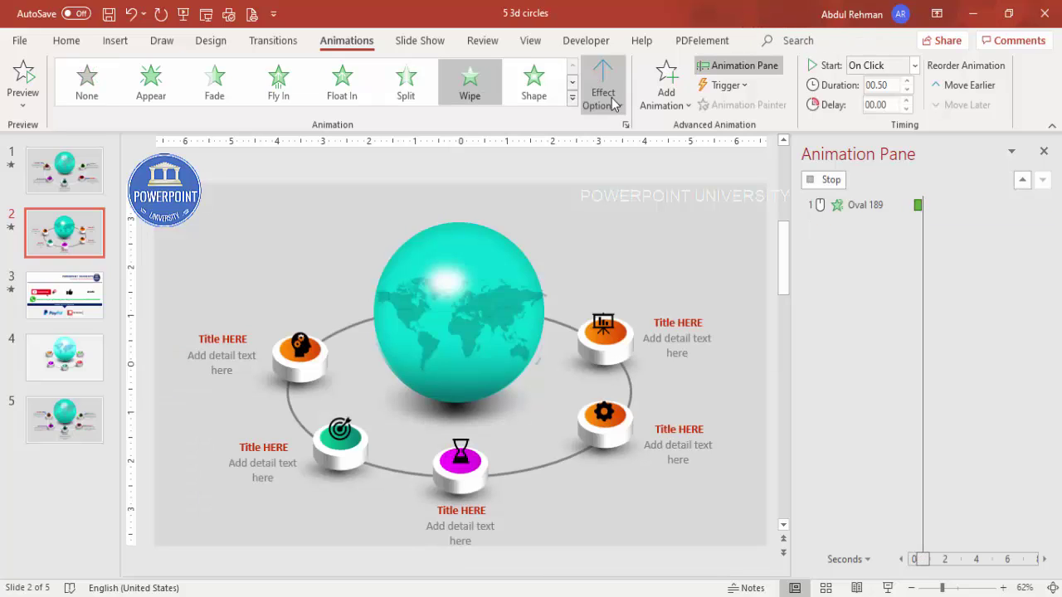
click(614, 103)
click(669, 277)
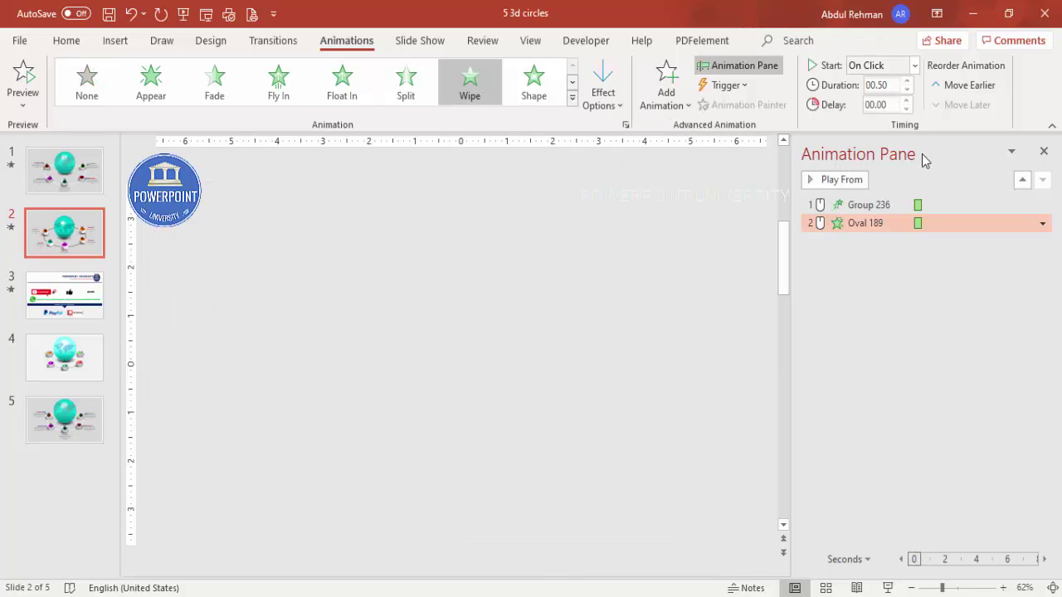
click(916, 65)
click(886, 124)
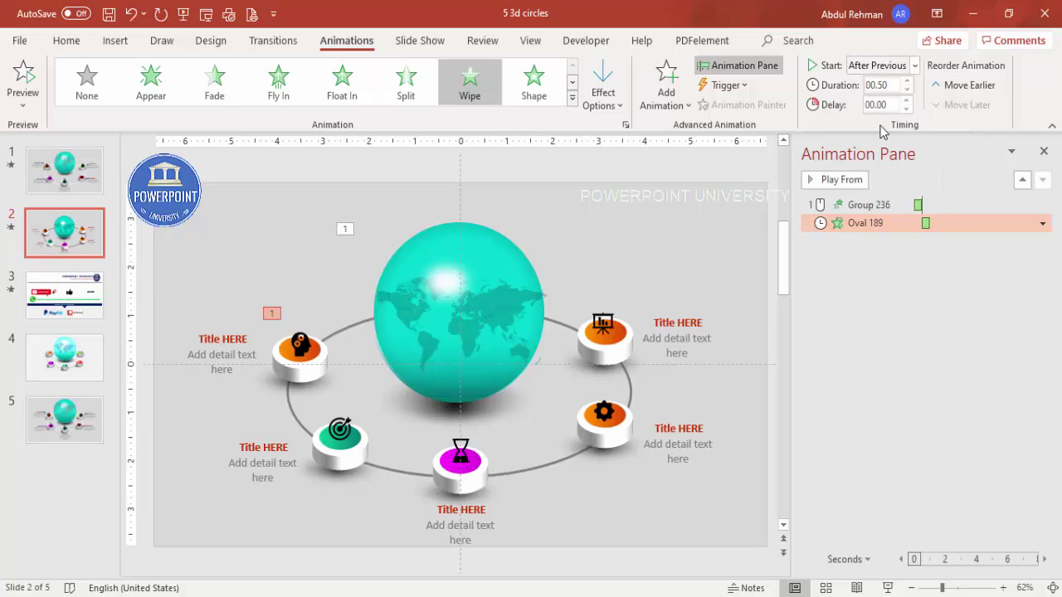
click(592, 254)
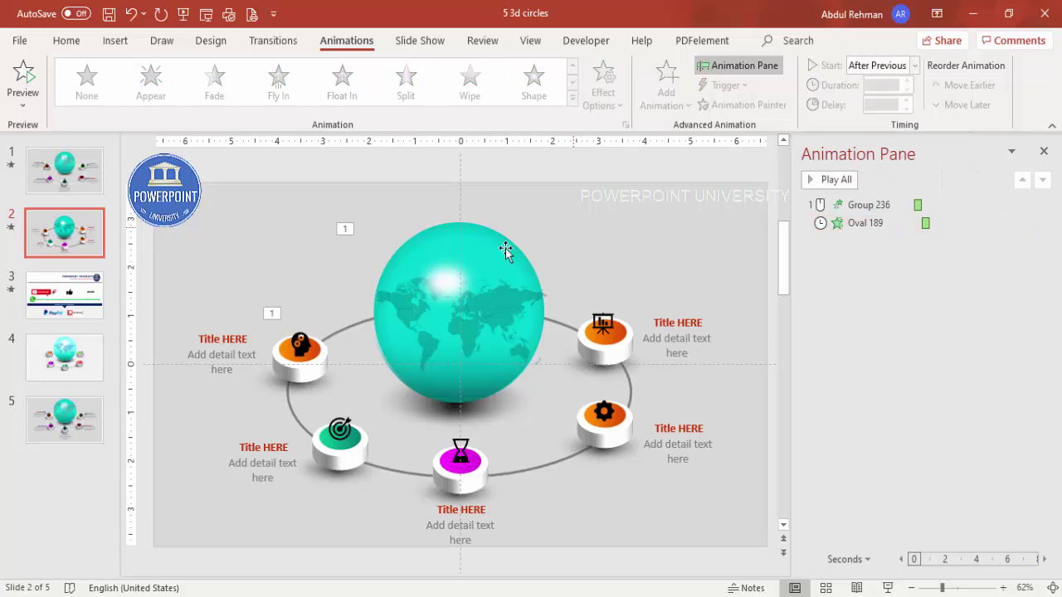
Step: Select the head-icon disc and its icon, undoing the accidental moves
click(311, 375)
drag(312, 375, 329, 305)
key(ctrl+z)
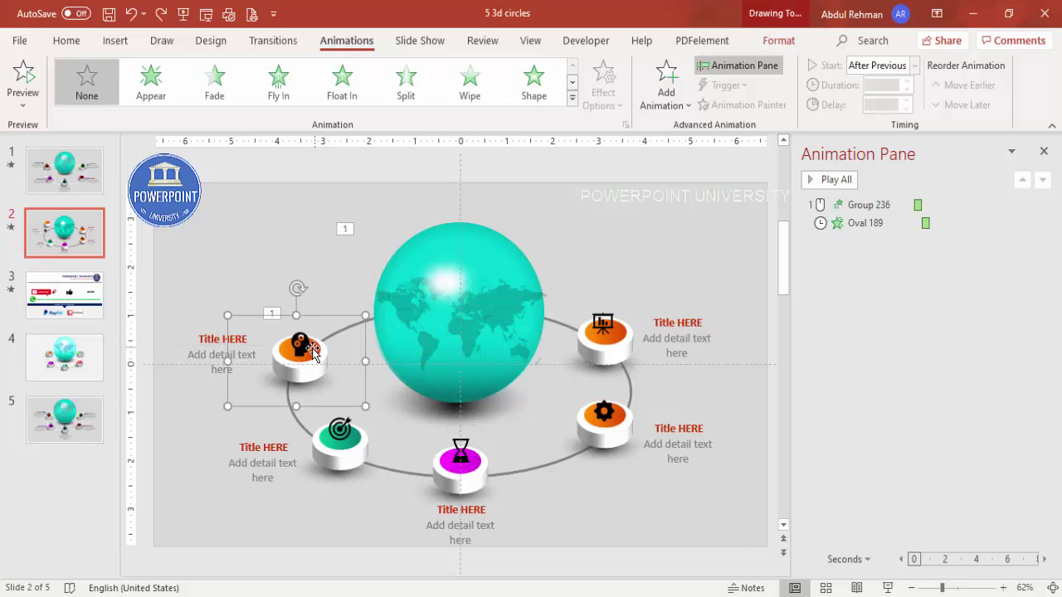
click(301, 346)
drag(350, 344, 337, 275)
key(ctrl+z)
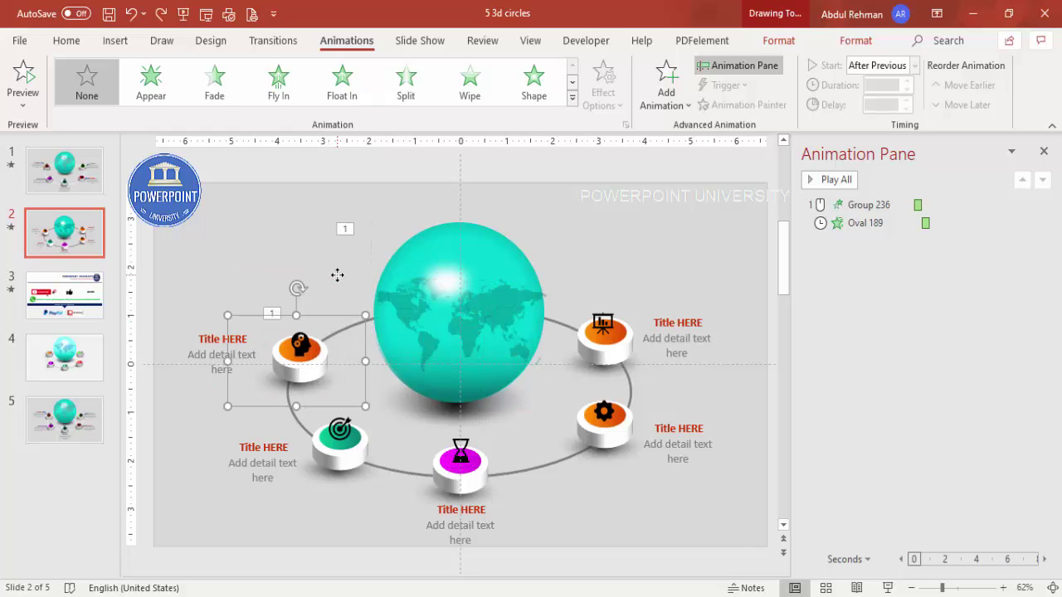
Step: Try selecting the target icon, its disc and the left Title HERE text box, then clear the selection
click(338, 524)
drag(393, 523, 275, 386)
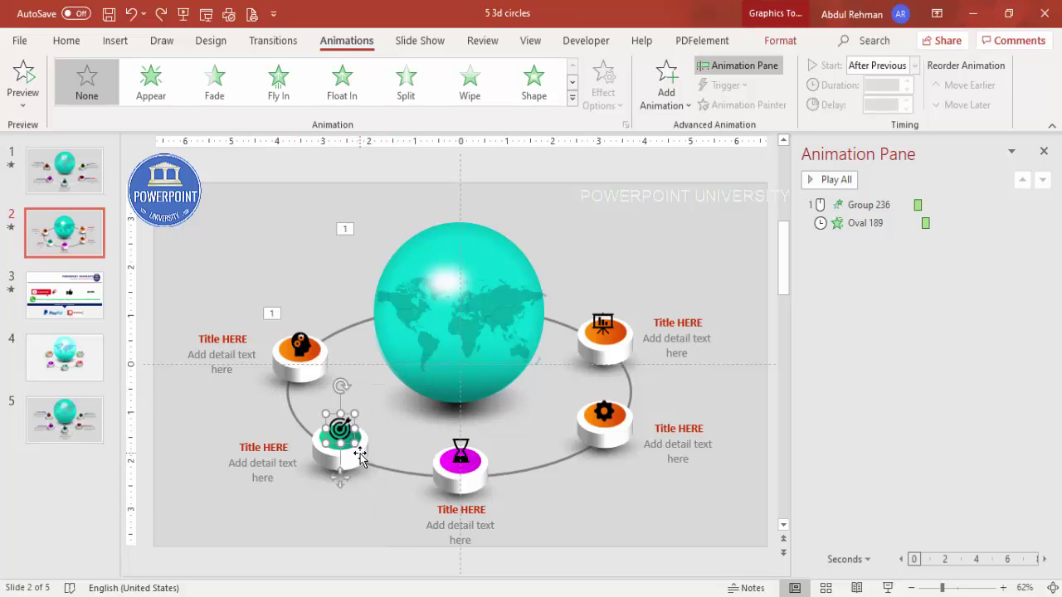
shift+click(358, 452)
click(249, 420)
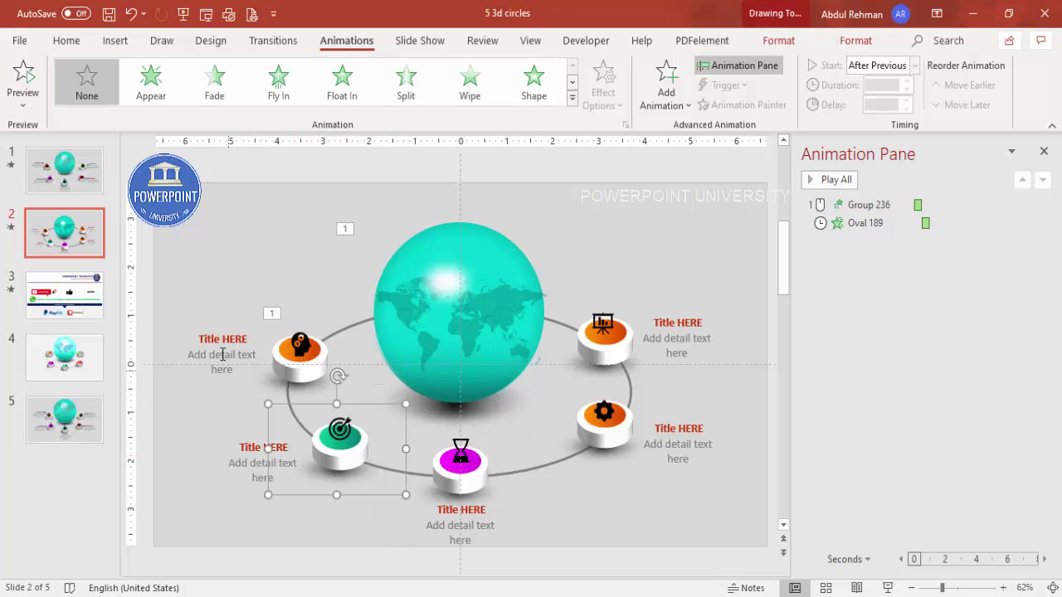
drag(173, 305, 277, 415)
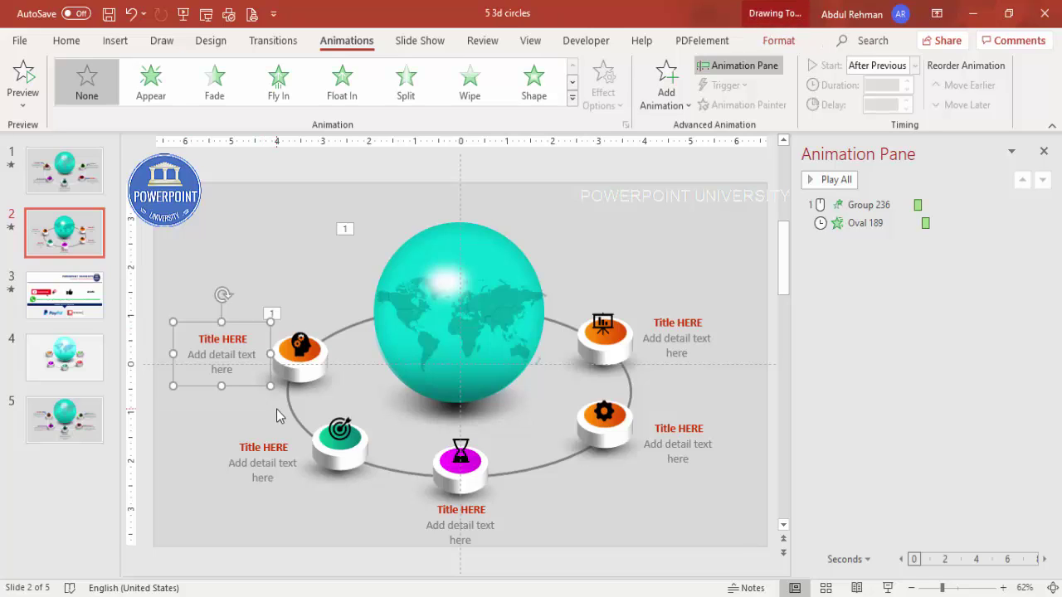
click(329, 299)
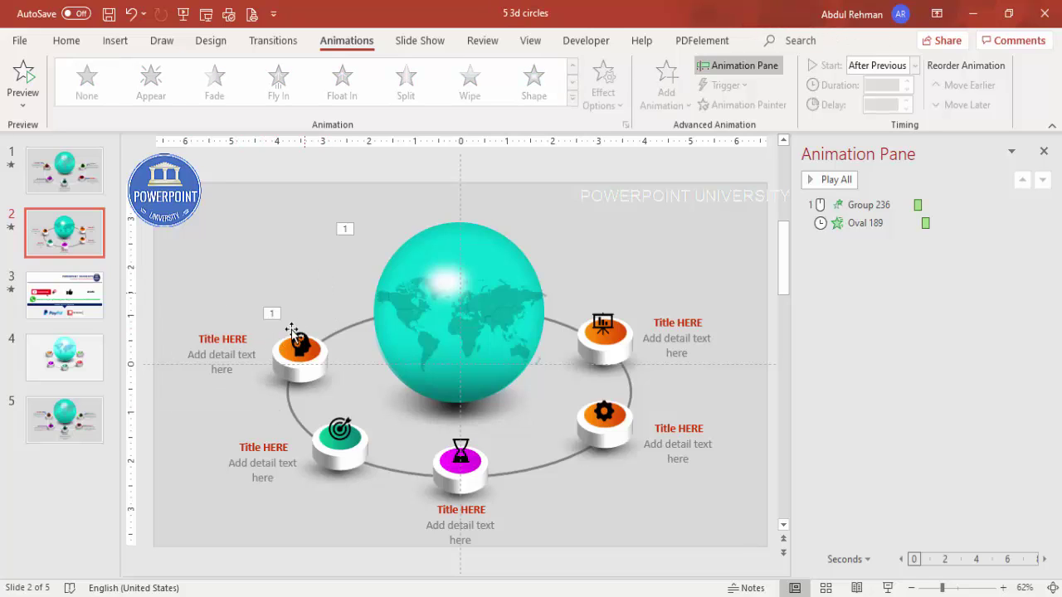
Step: Add a Basic Zoom entrance effect to the head-icon disc group
click(320, 364)
click(667, 89)
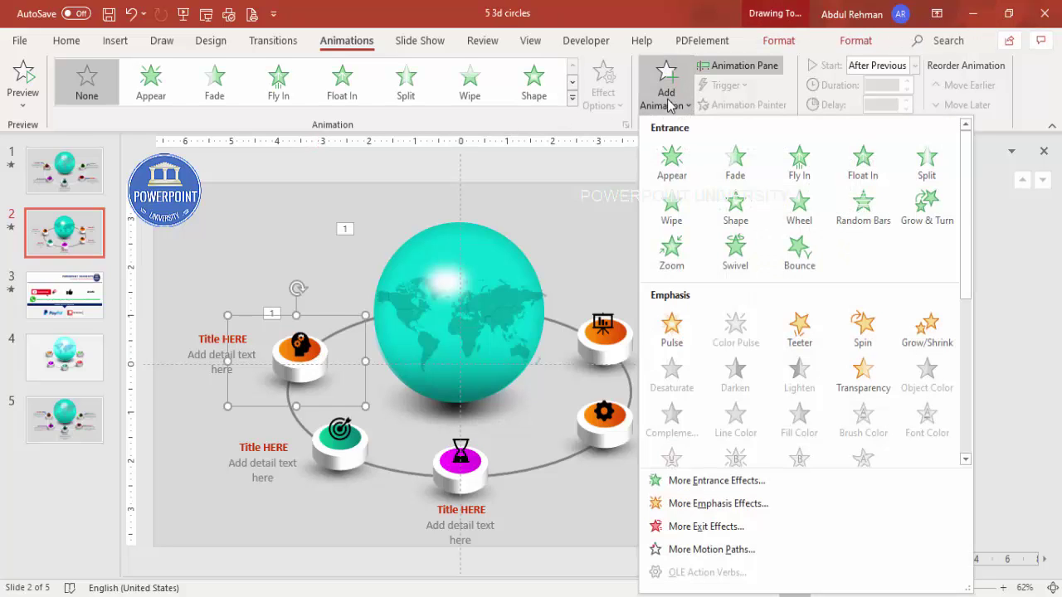
click(688, 481)
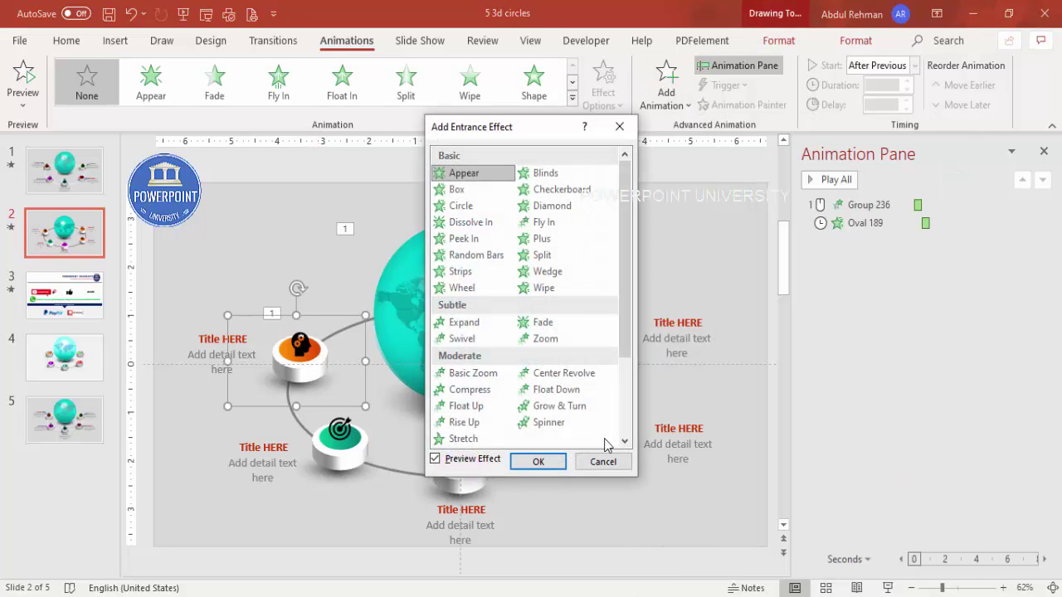
click(473, 373)
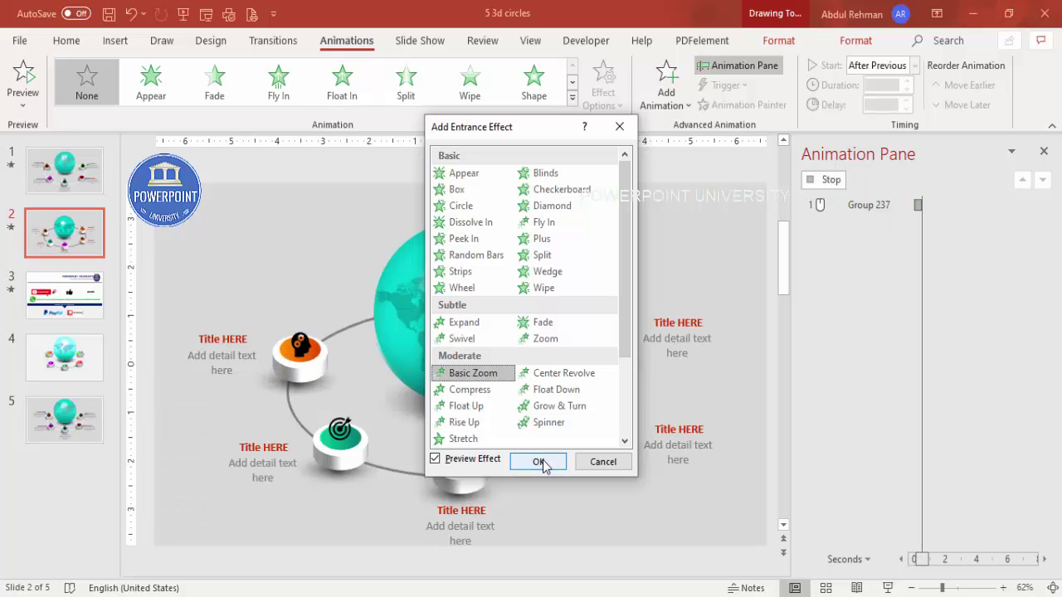
click(539, 461)
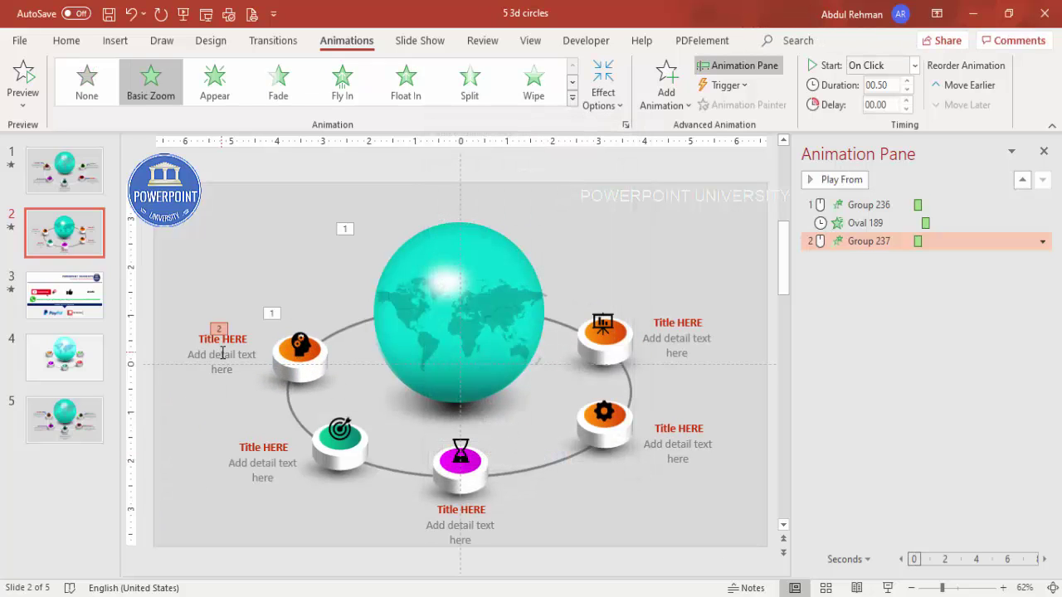
Step: Add a Stretch entrance from the right to the left Title HERE text group
click(243, 333)
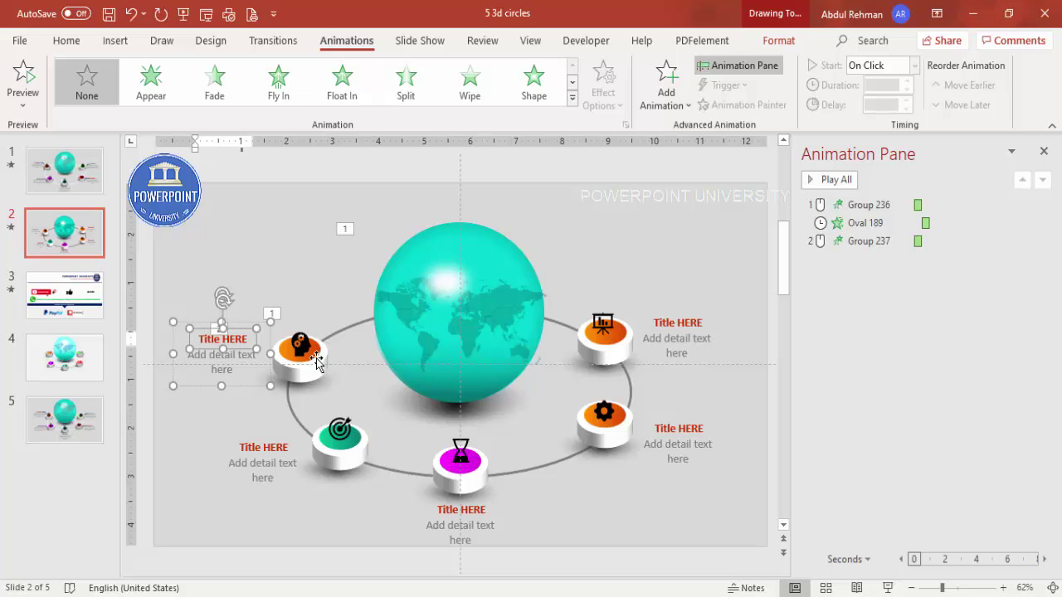
click(666, 89)
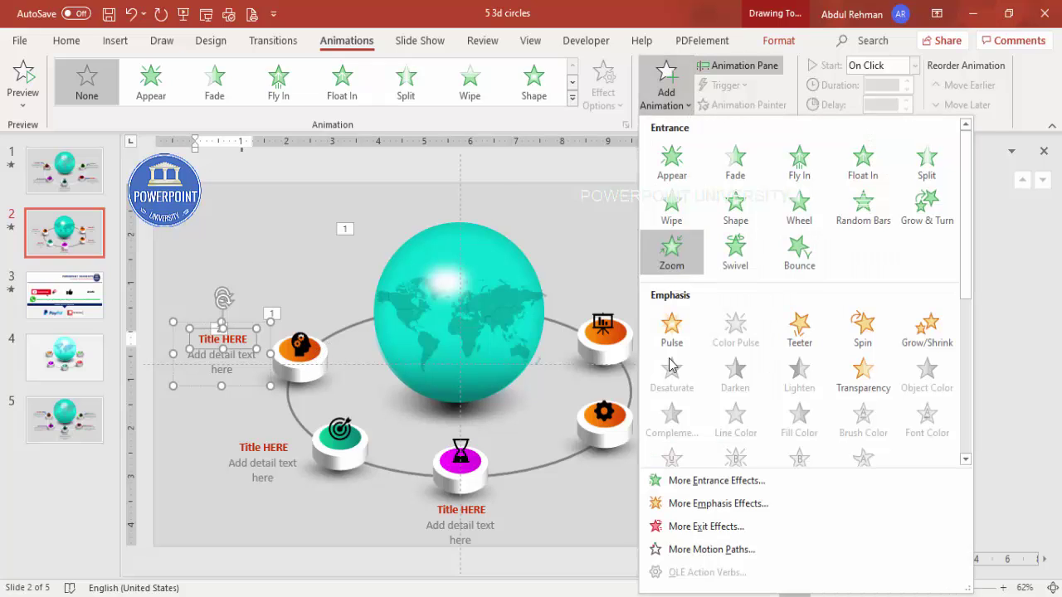
click(713, 482)
click(439, 441)
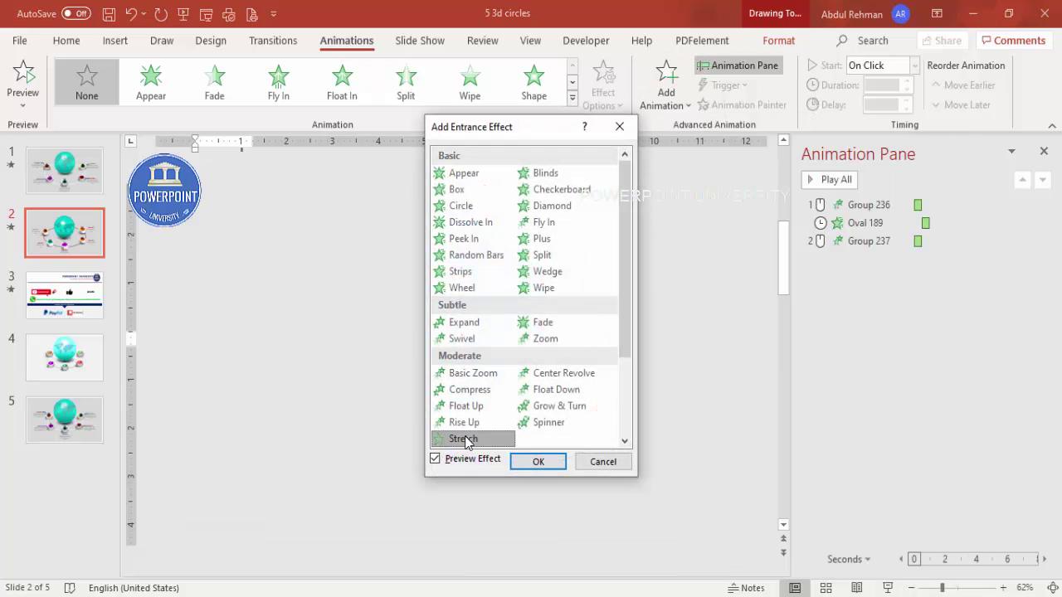
click(535, 463)
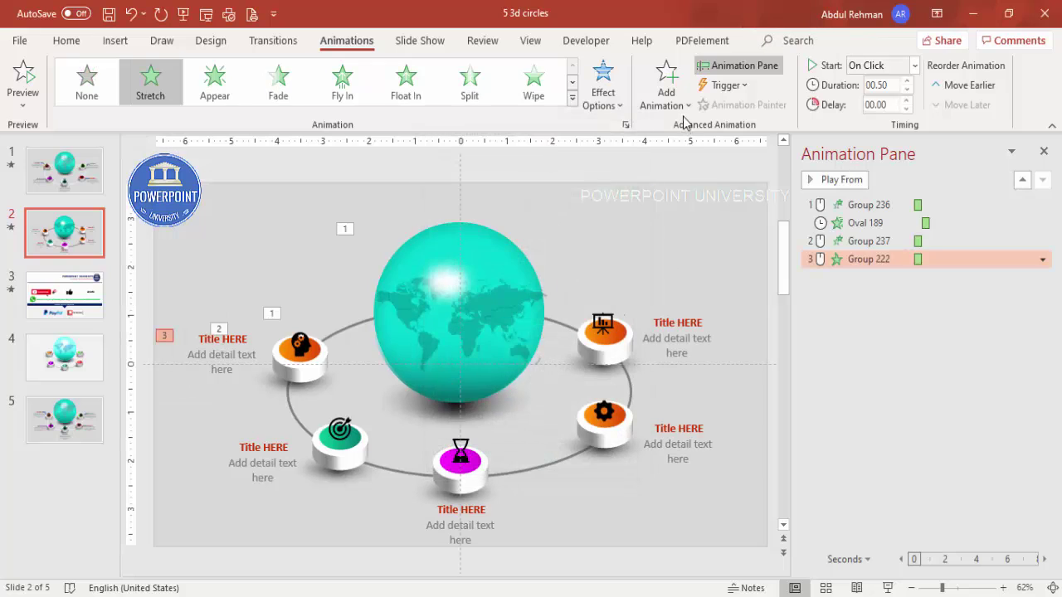
click(601, 87)
click(662, 290)
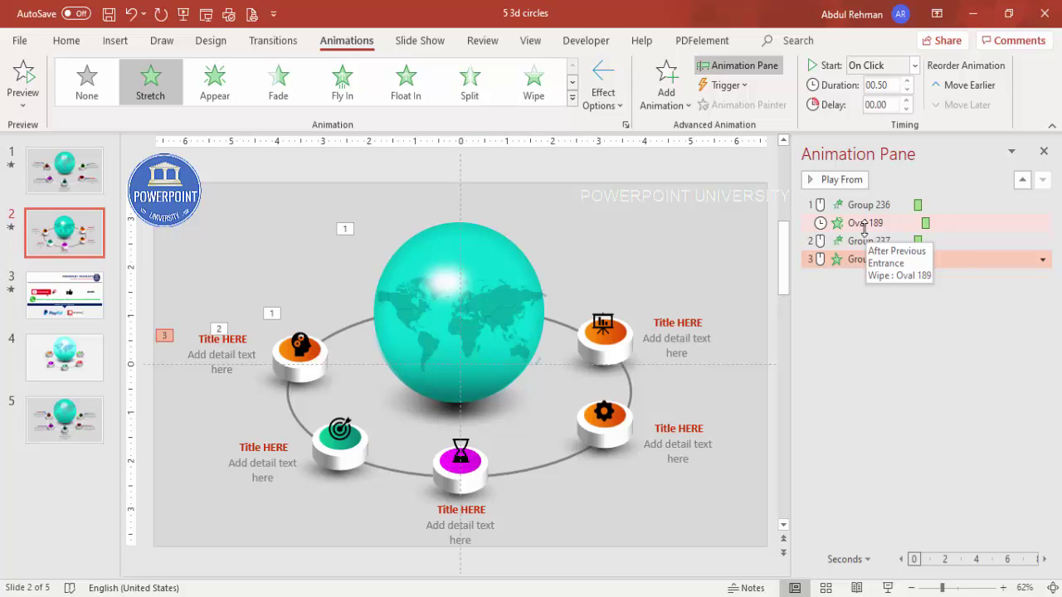
Step: Set the Stretch to start after the previous animation and preview the sequence
click(868, 241)
click(866, 259)
click(909, 72)
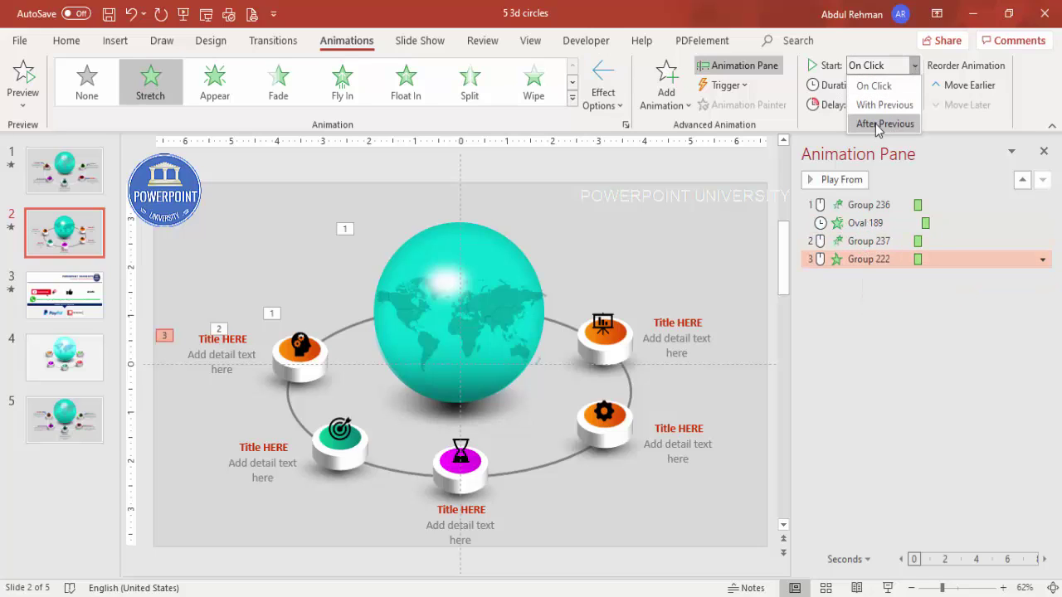
click(881, 124)
click(701, 229)
click(842, 181)
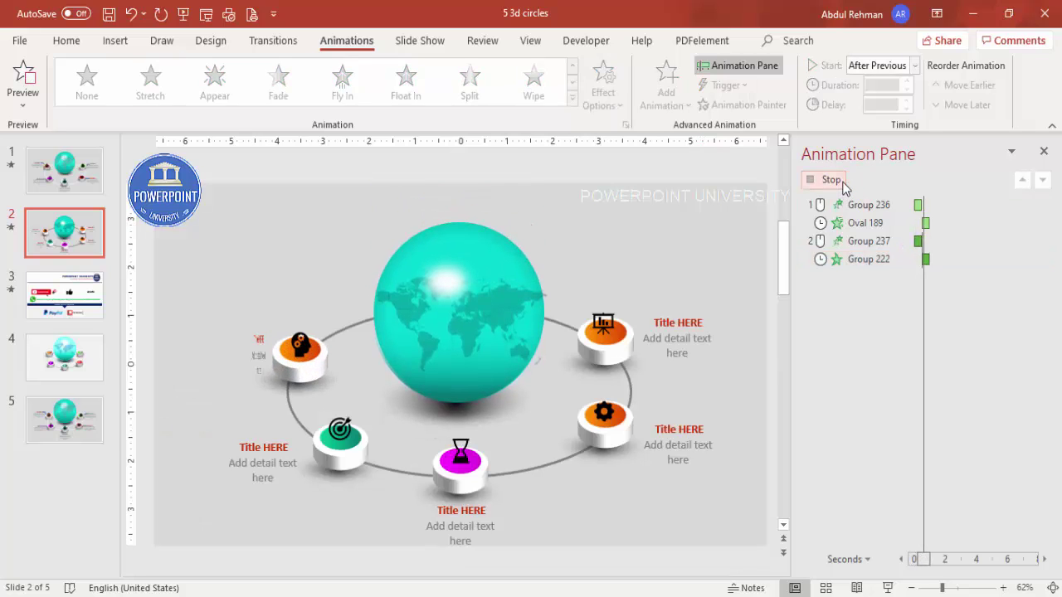
click(830, 179)
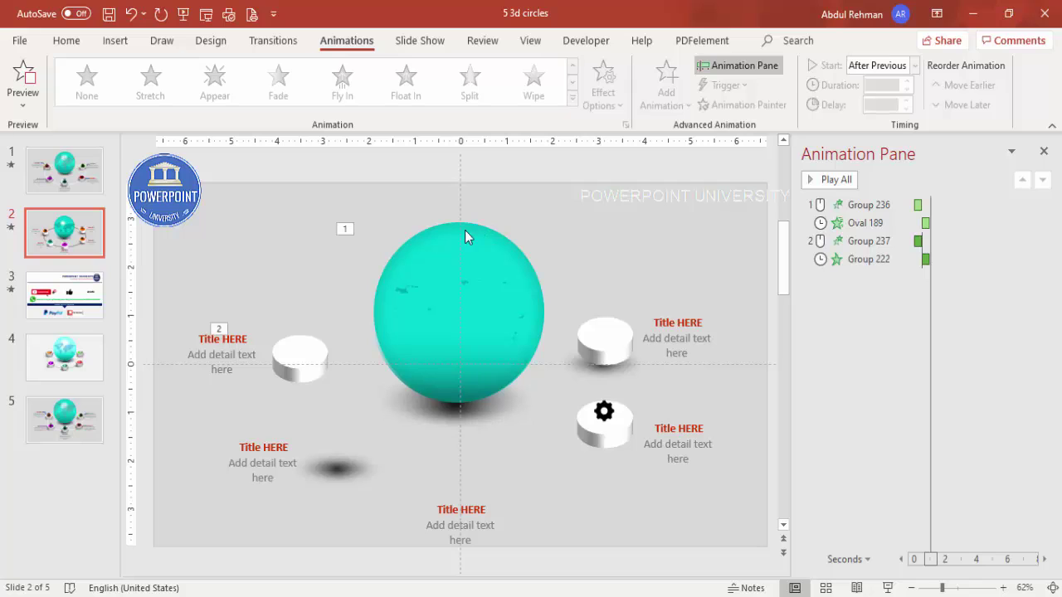
Step: Use Animation Painter to copy Basic Zoom to the target disc and Stretch to the bottom-left label
click(321, 371)
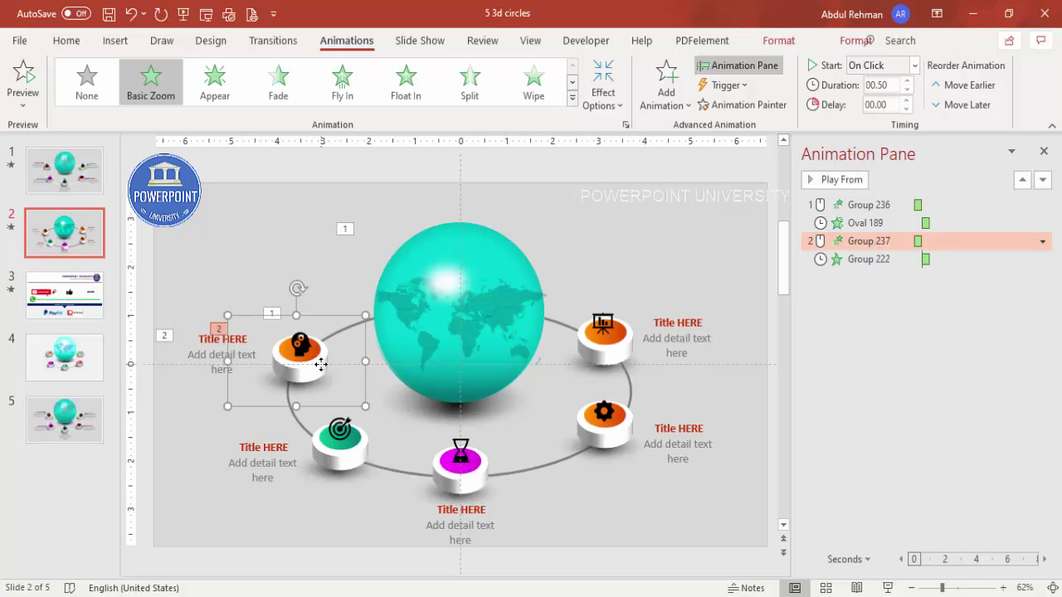
click(751, 106)
click(357, 449)
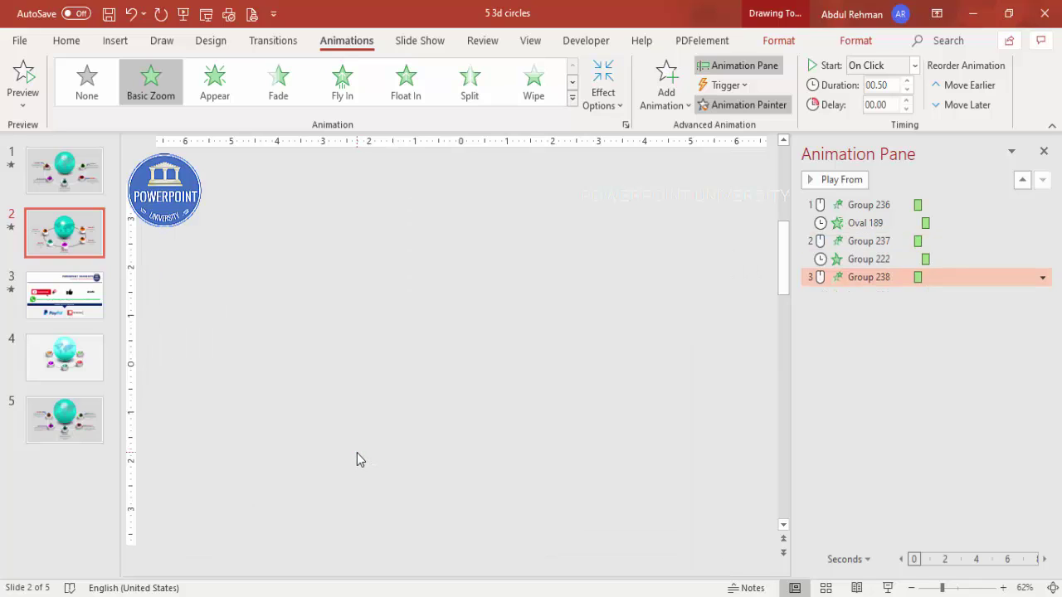
click(241, 368)
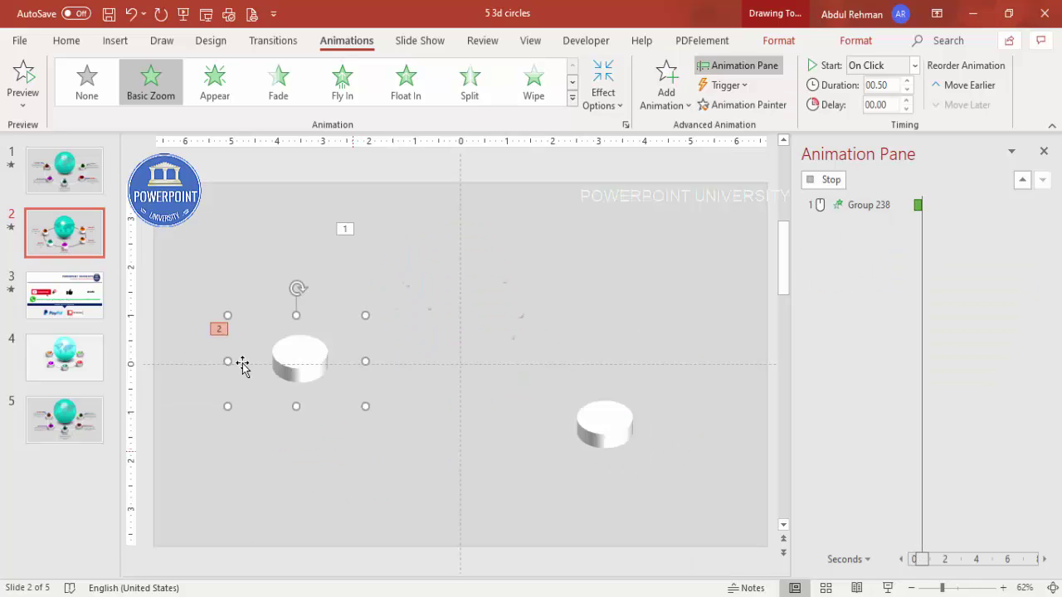
click(193, 342)
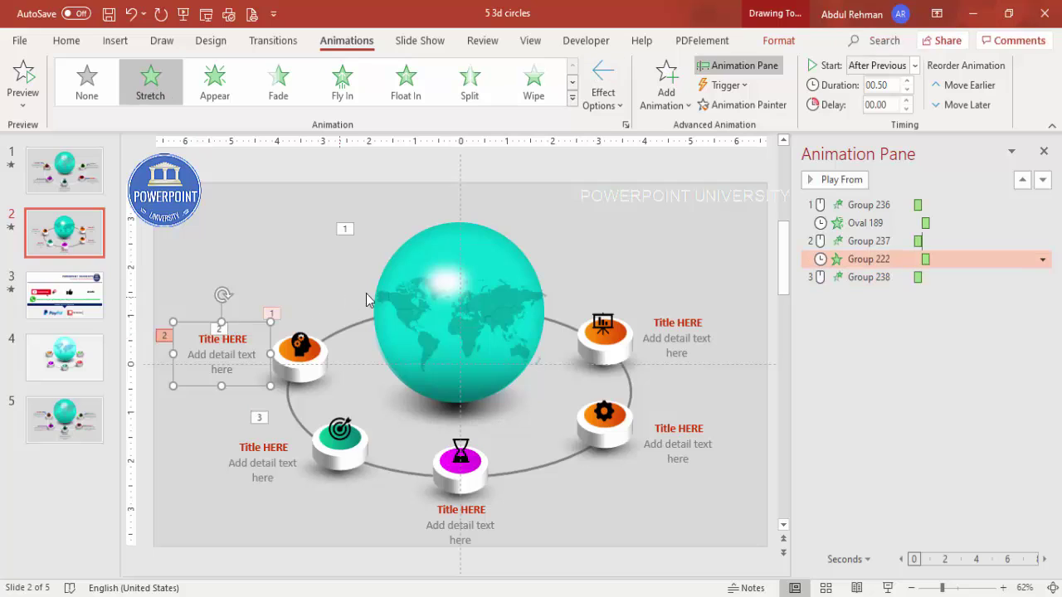
click(751, 105)
click(255, 459)
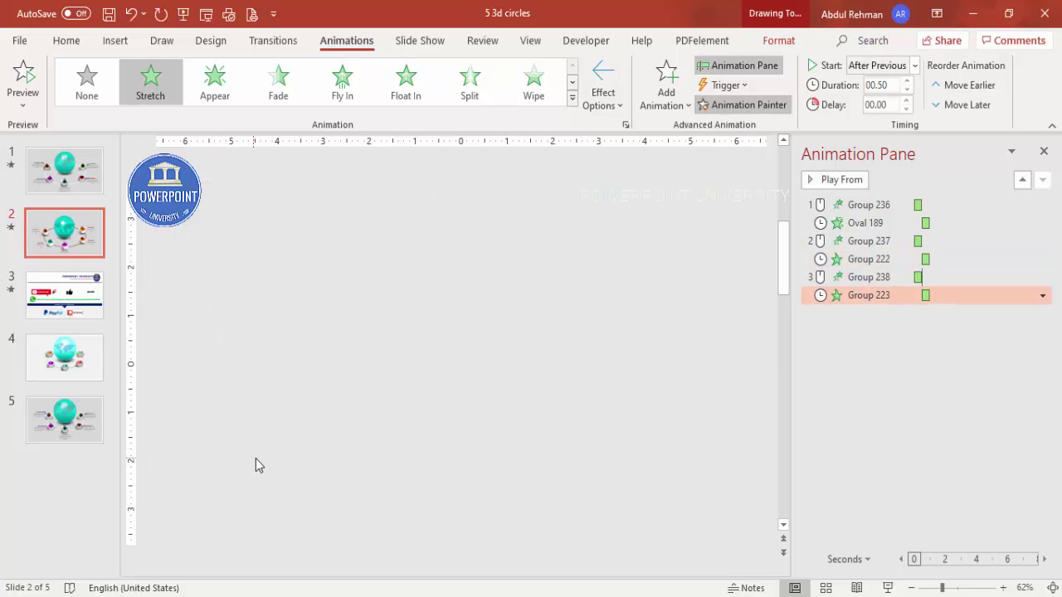